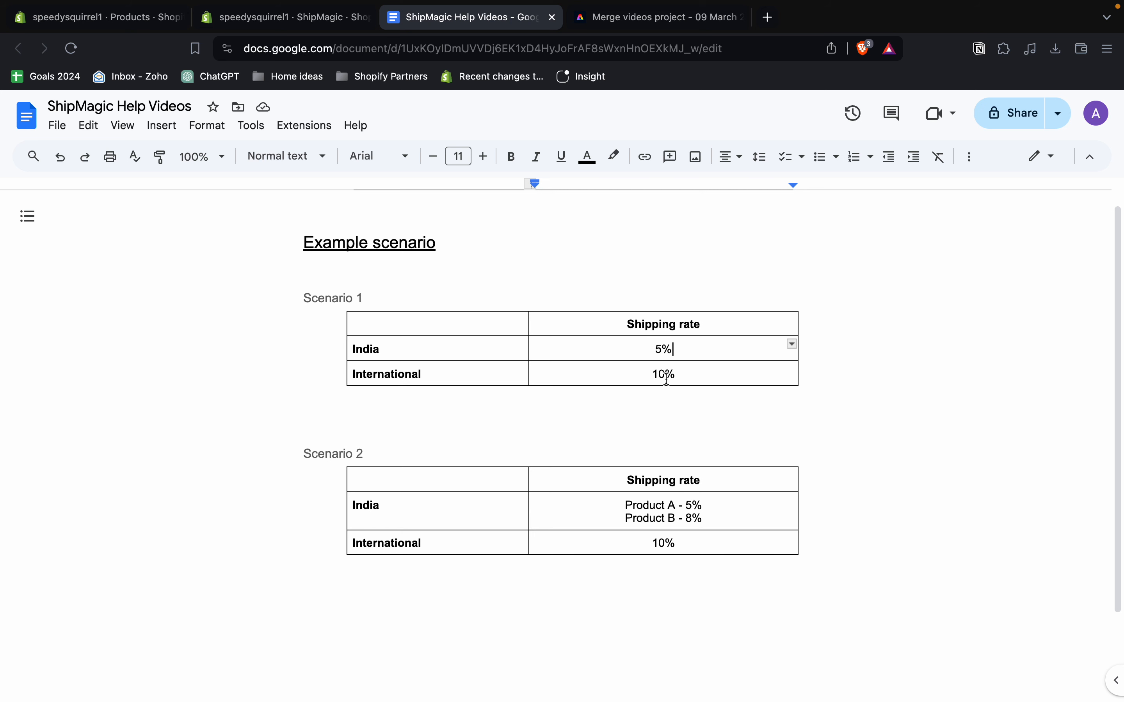
pyautogui.tripleClick(663, 374)
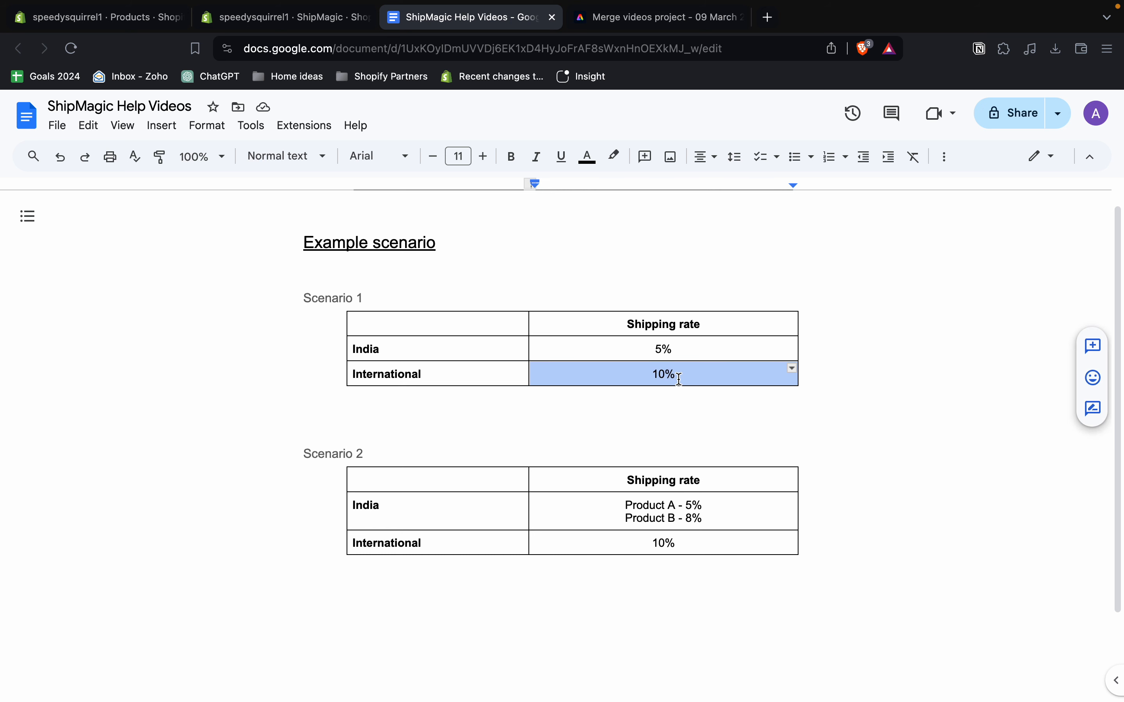
pyautogui.click(673, 378)
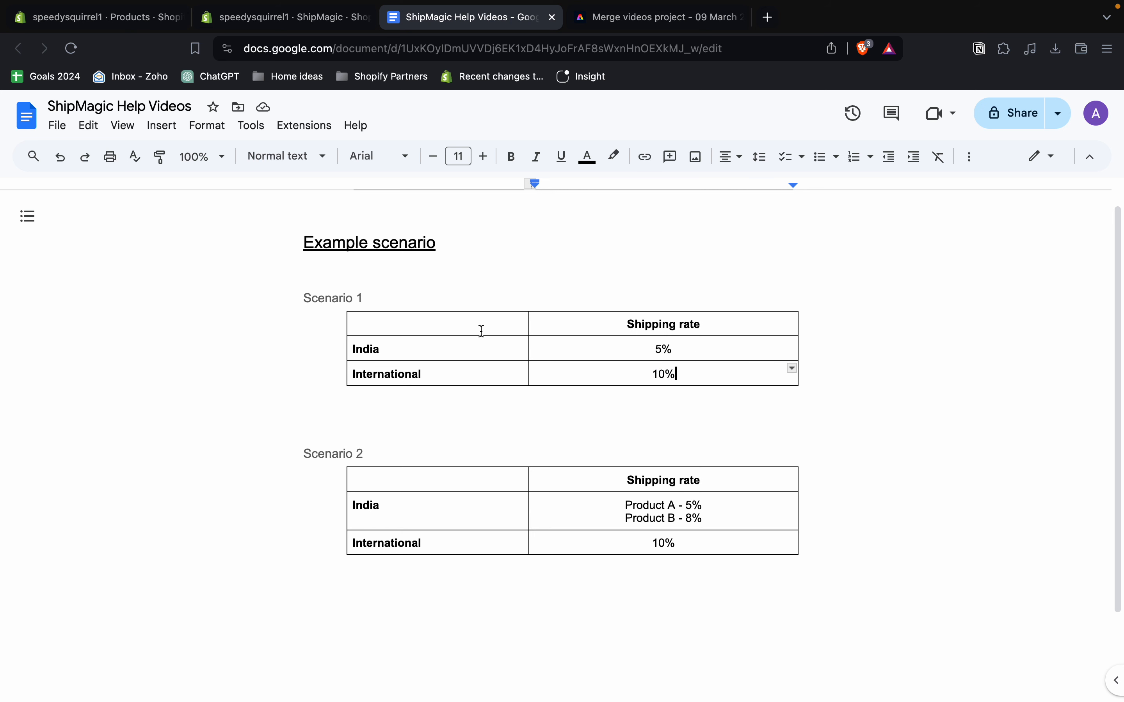
# Switch to the ShipMagic app in Shopify and start a new shipping rate rule named Percentage rates.
pyautogui.click(289, 18)
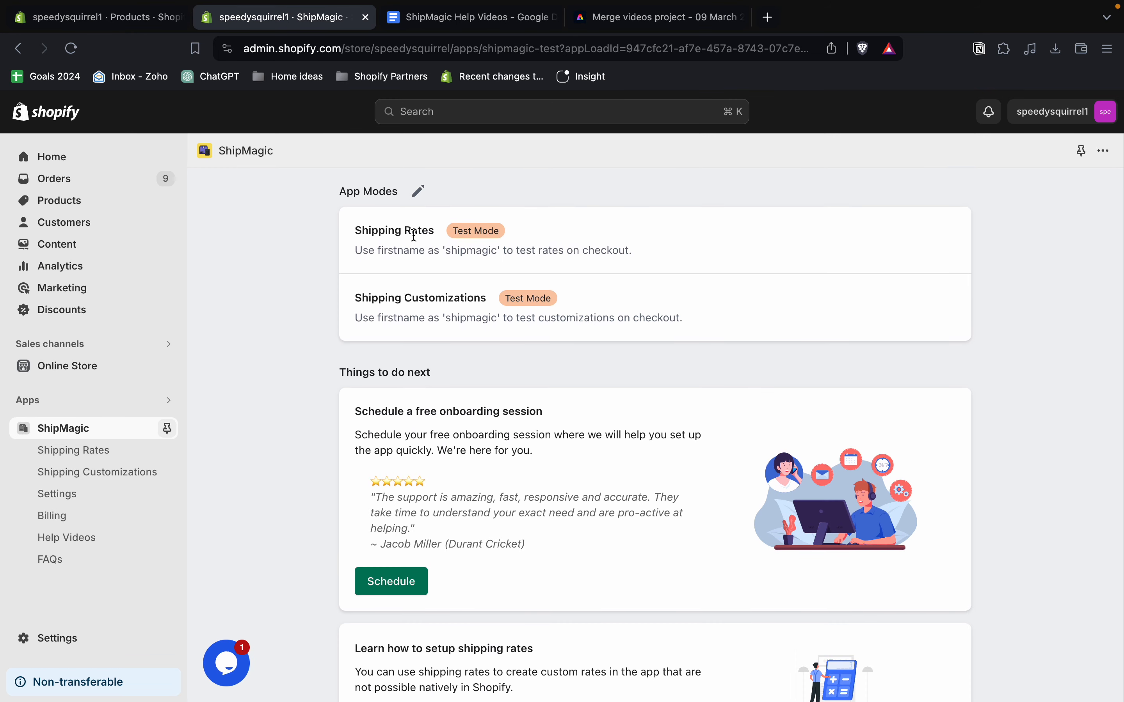
pyautogui.click(113, 453)
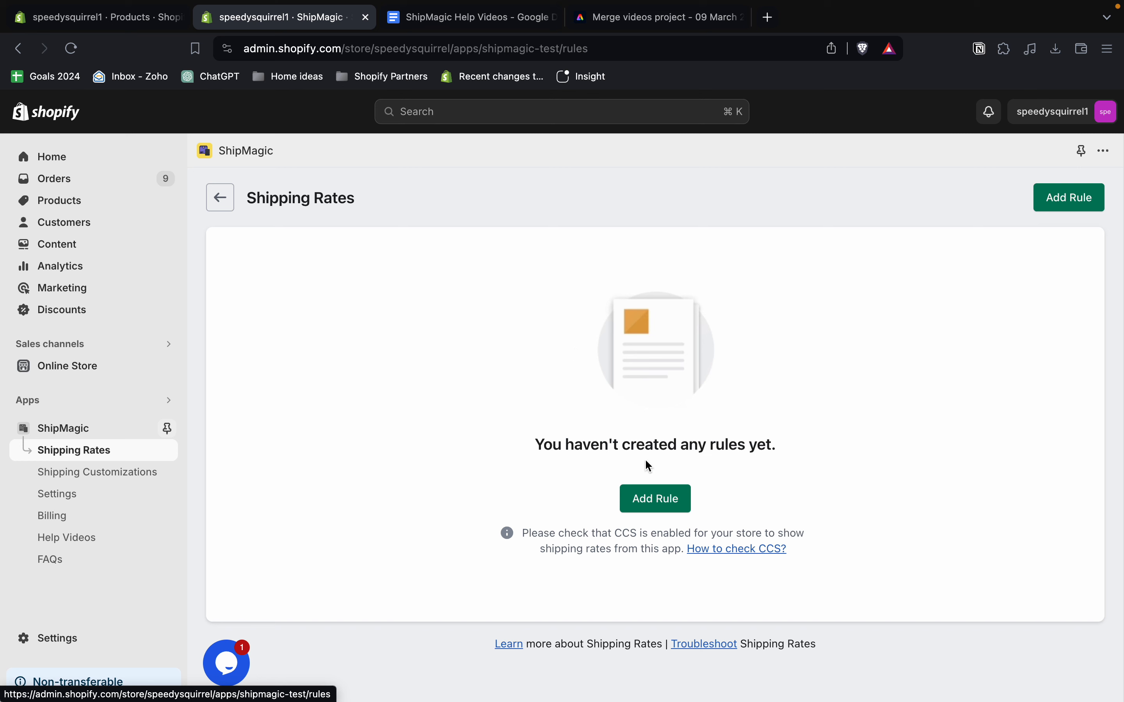
pyautogui.click(657, 496)
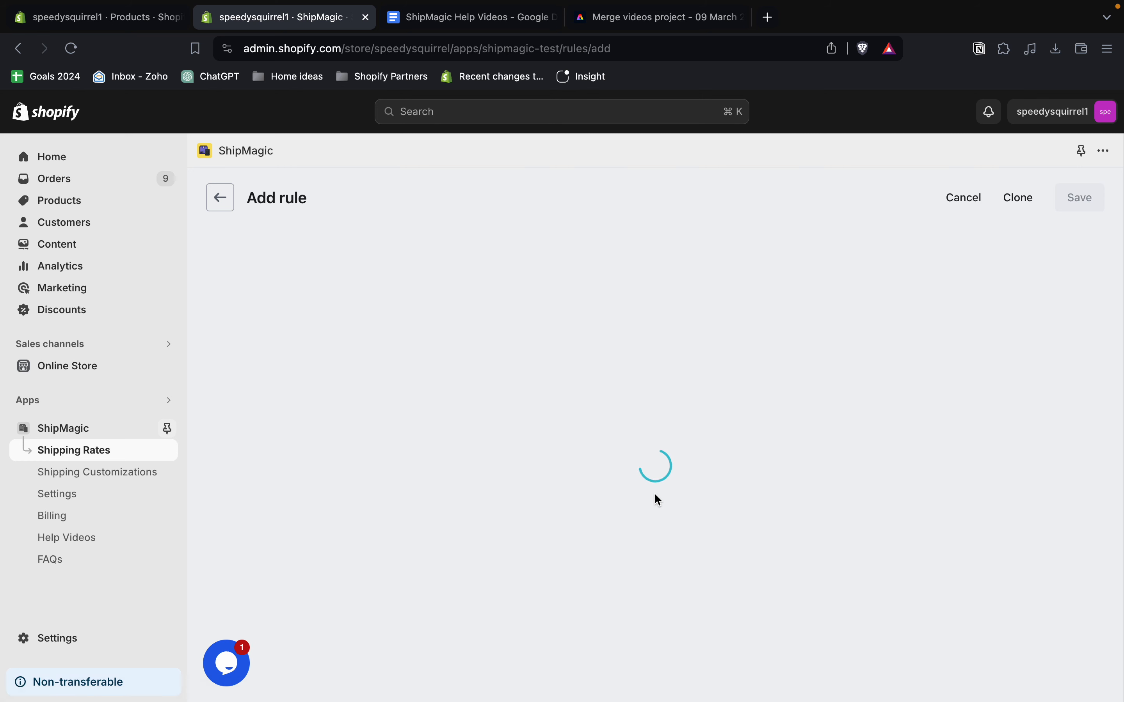
pyautogui.click(586, 277)
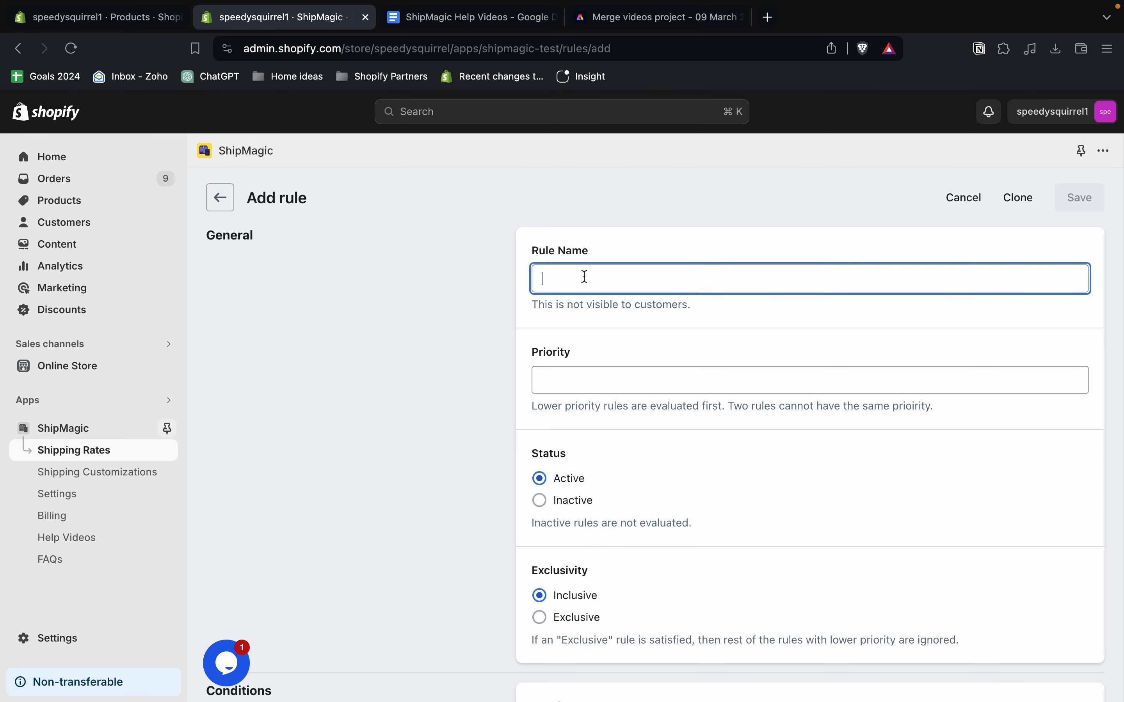
pyautogui.write('P')
pyautogui.write('ercenatg')
pyautogui.write('tage rates')
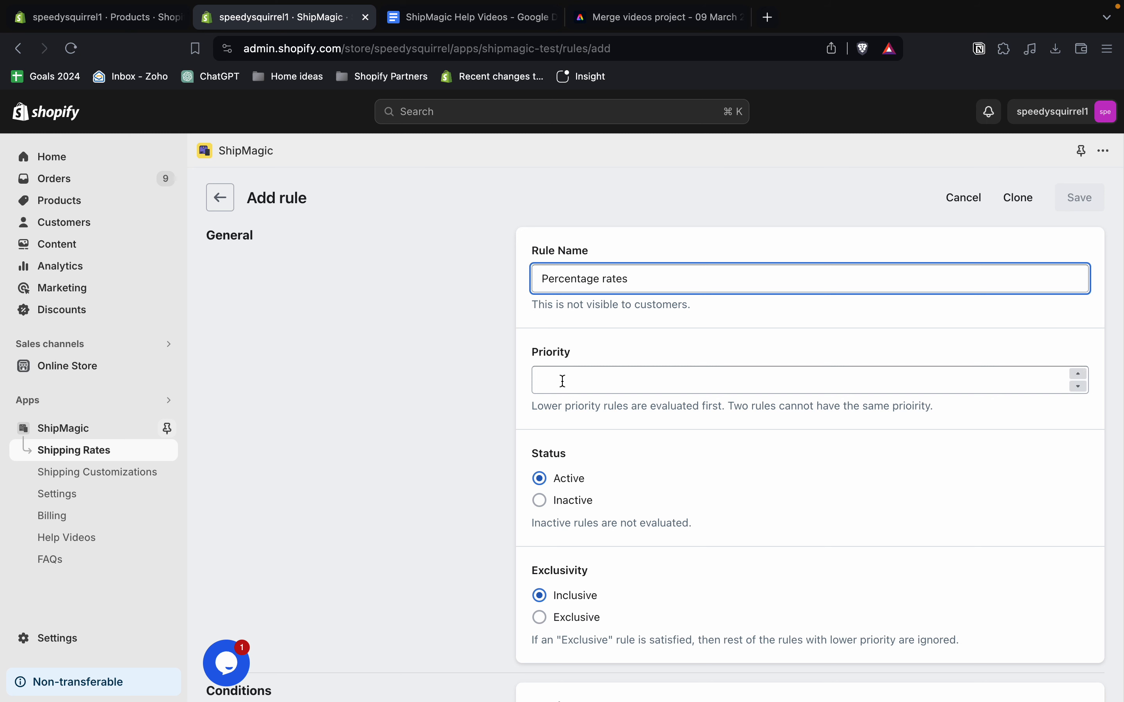
# Set the rule's priority to 1.
pyautogui.click(564, 380)
pyautogui.write('10')
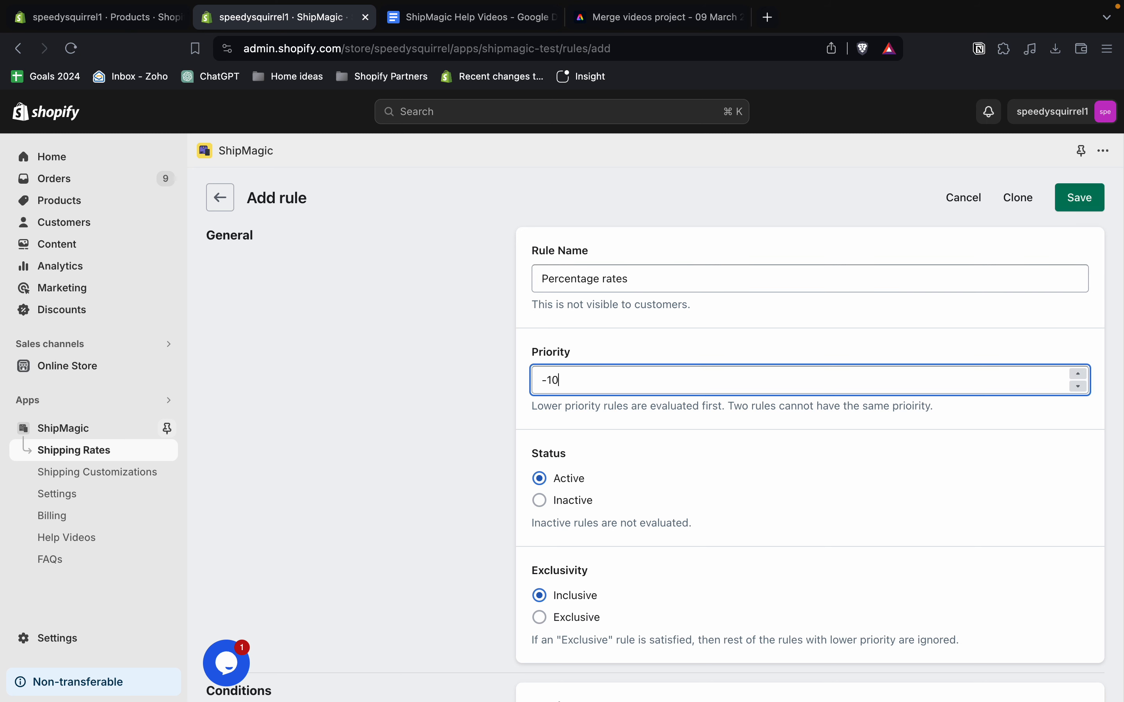
pyautogui.press('BackSpace')
pyautogui.press('BackSpace')
pyautogui.press('BackSpace')
pyautogui.write('1')
pyautogui.click(604, 440)
# Set the rule's condition to Cart Quantity Greater Than 0.
pyautogui.scroll(-5, 604, 440)
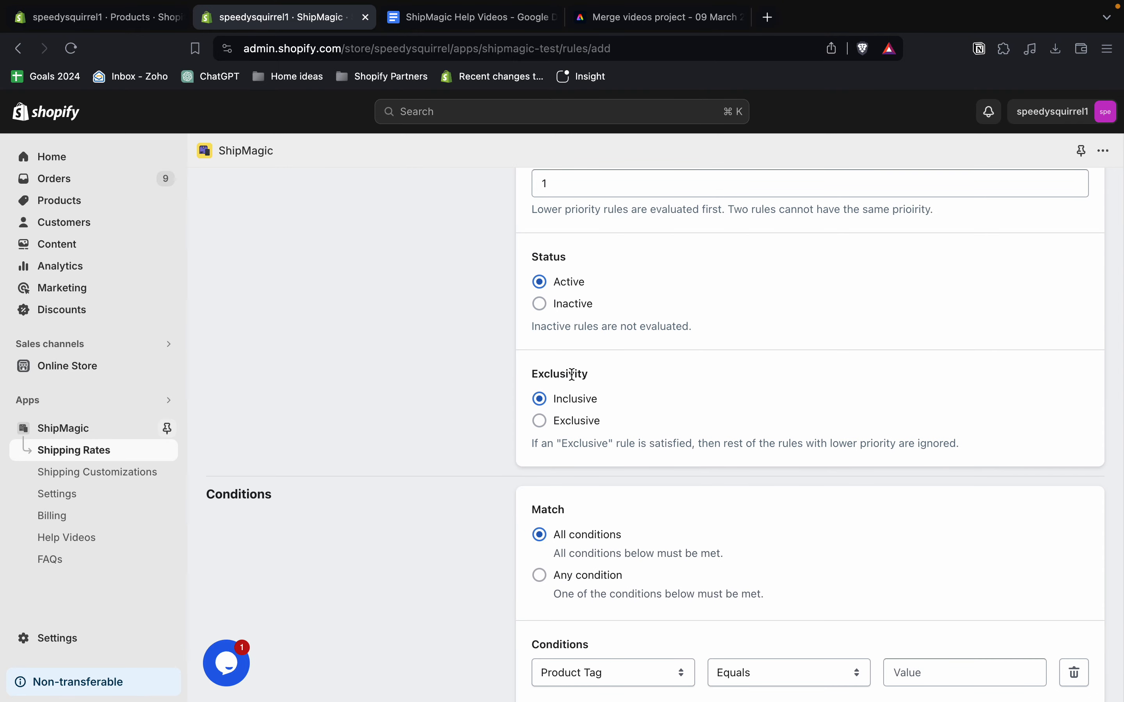
pyautogui.scroll(-6, 571, 405)
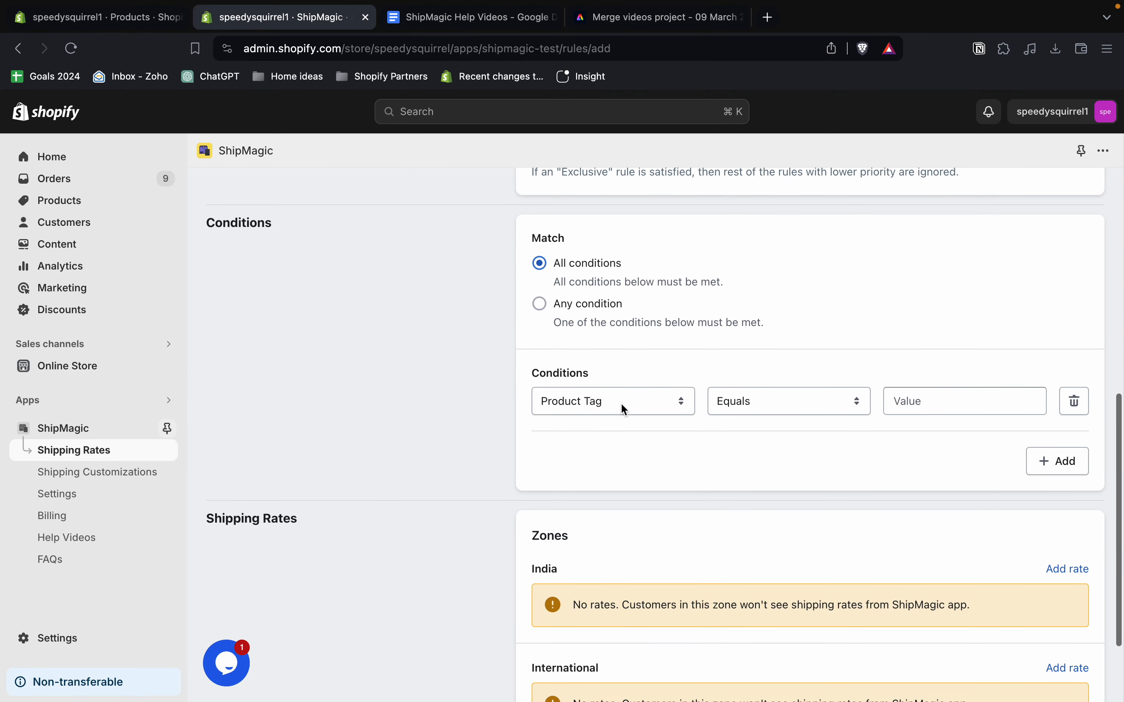
pyautogui.click(588, 409)
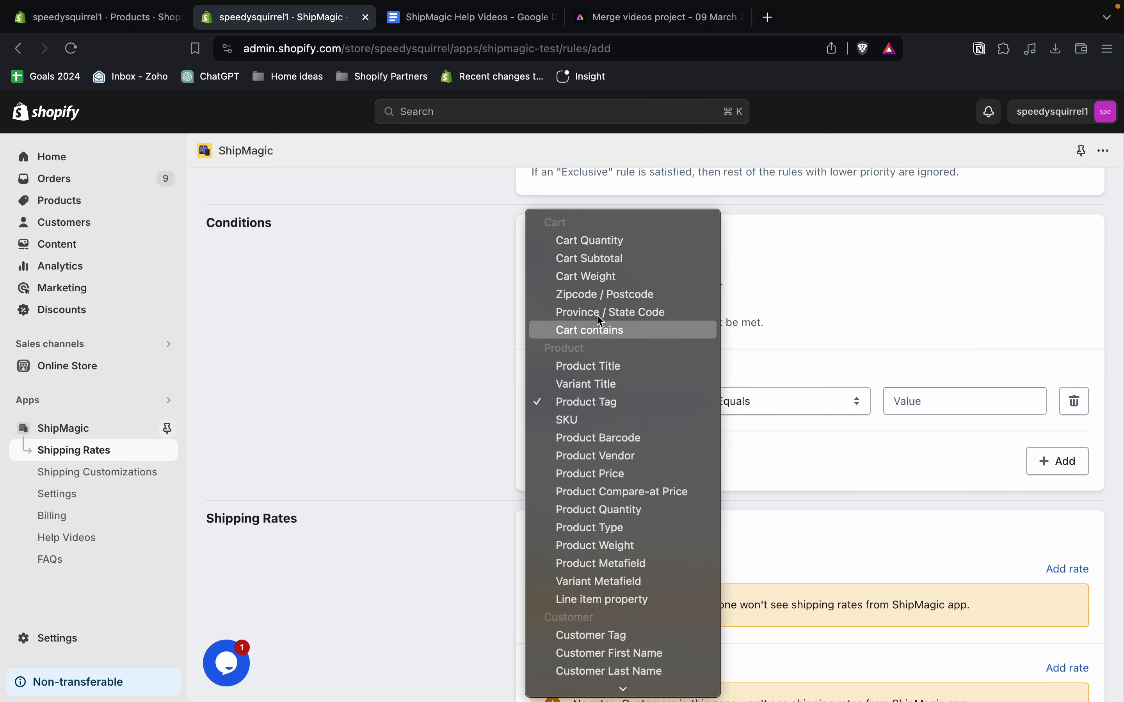
pyautogui.click(604, 251)
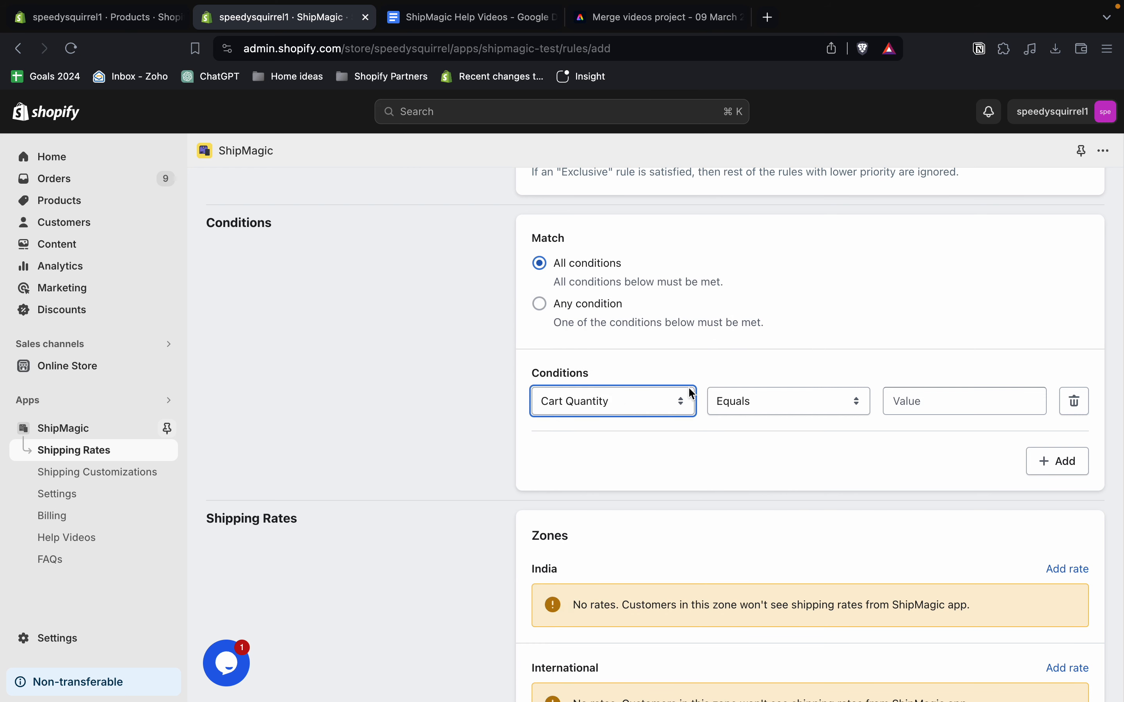
pyautogui.click(757, 402)
pyautogui.click(784, 456)
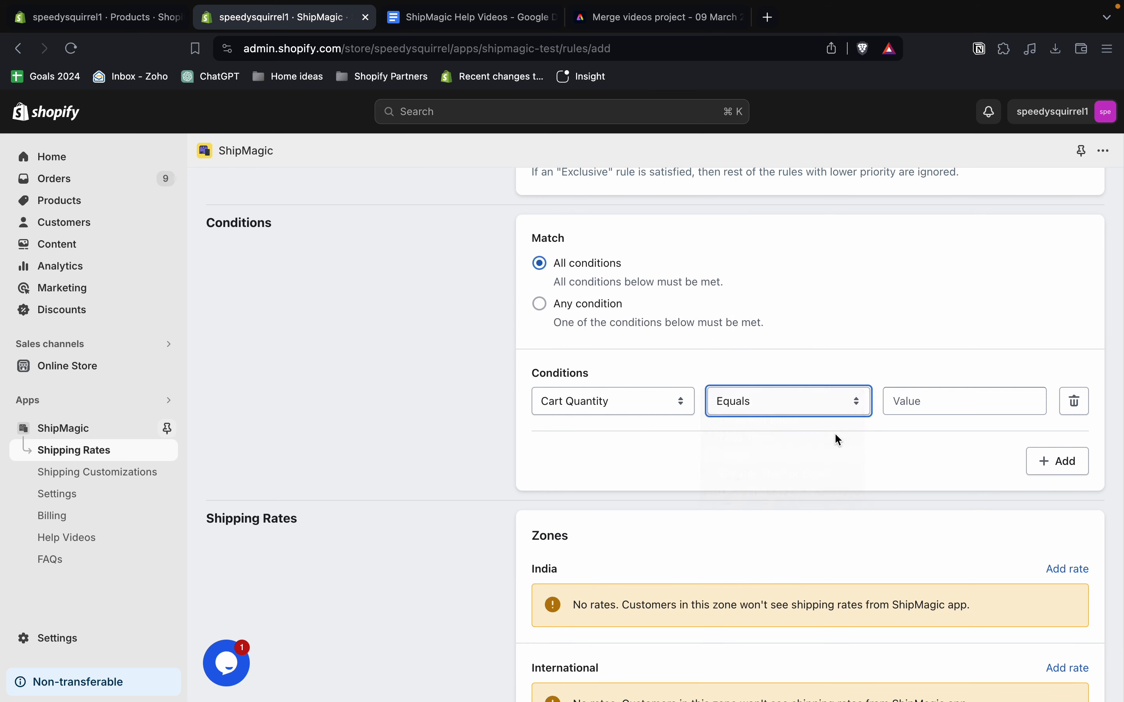
pyautogui.click(895, 401)
pyautogui.write('0')
pyautogui.click(884, 439)
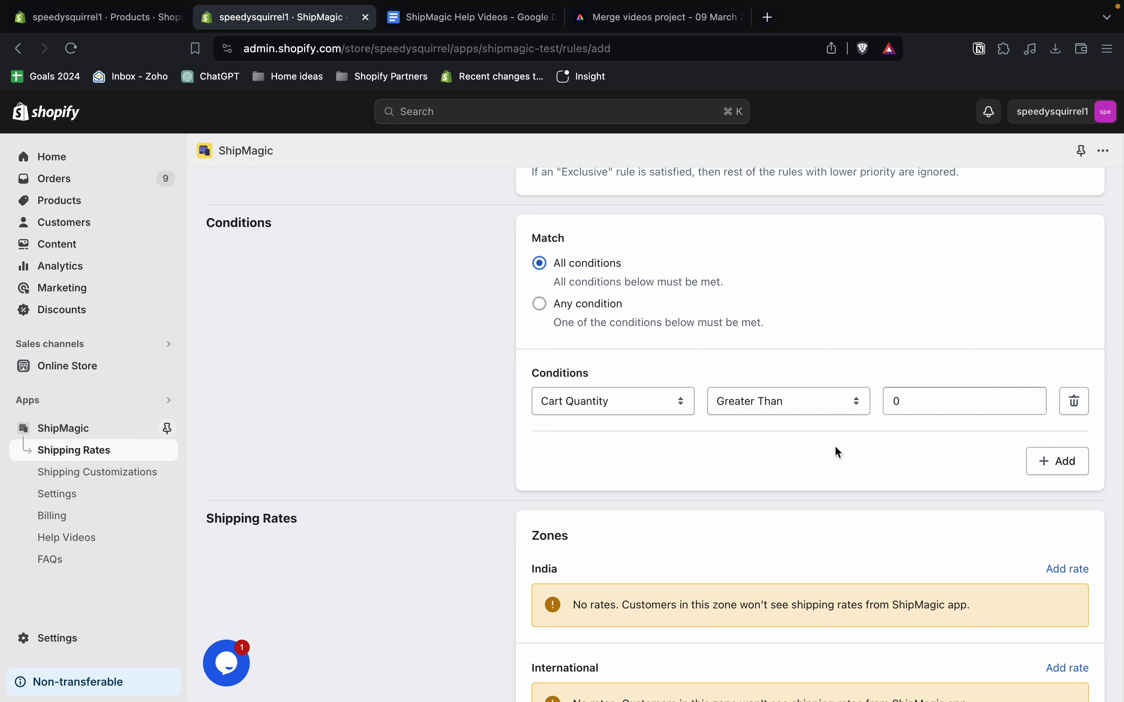
# Start a new rate for the India zone and name it Percentage rate.
pyautogui.scroll(-3, 837, 452)
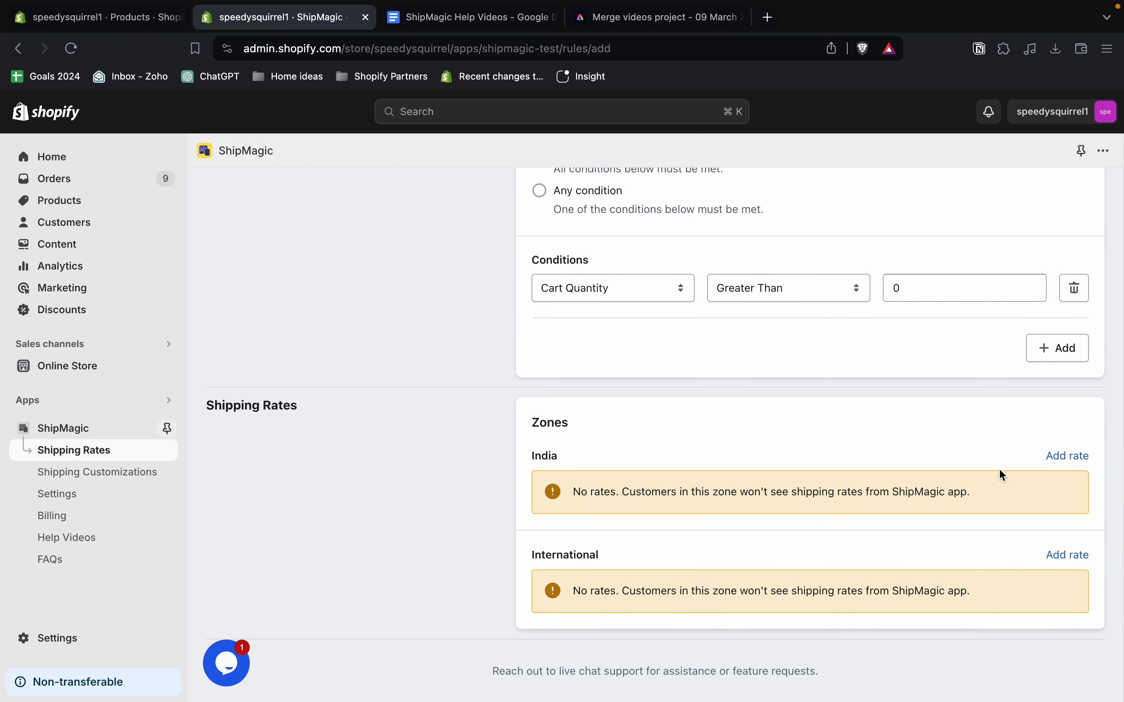
pyautogui.click(1053, 458)
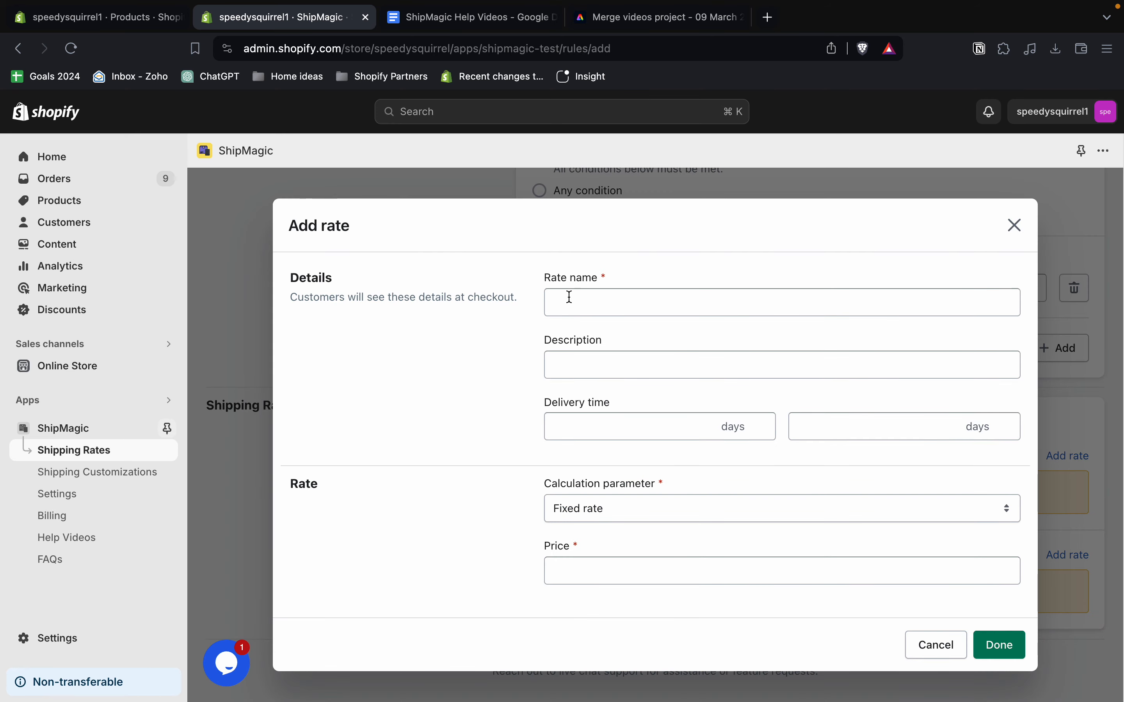
pyautogui.click(570, 297)
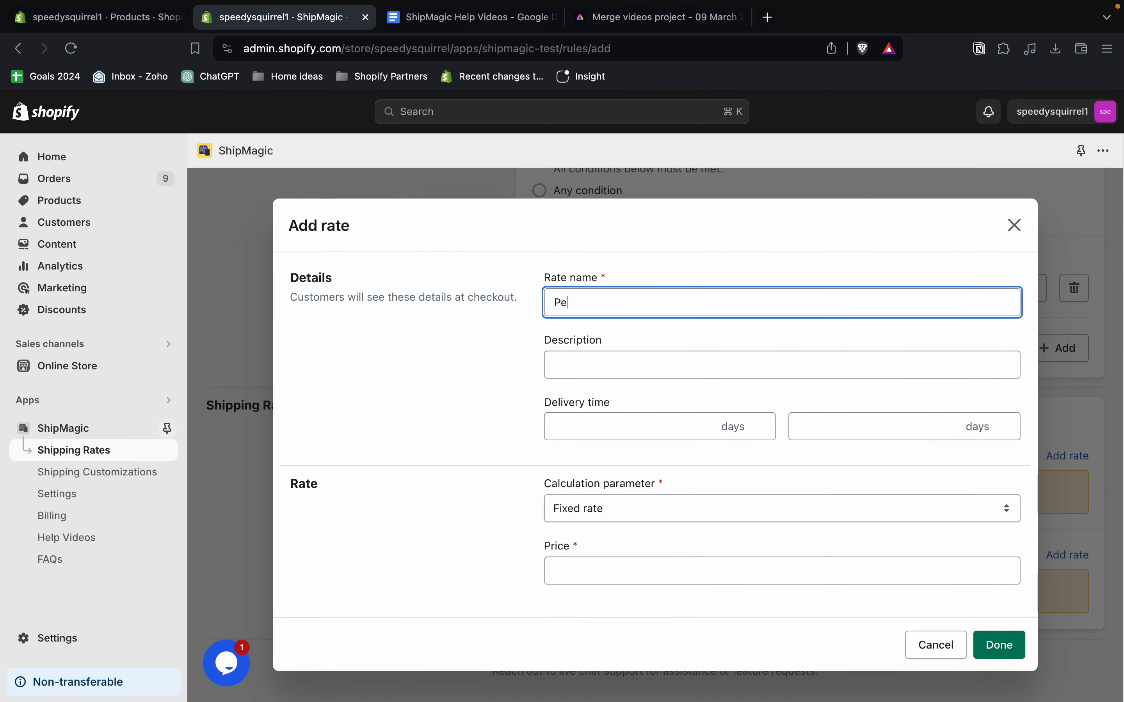
pyautogui.write('Percentage rate')
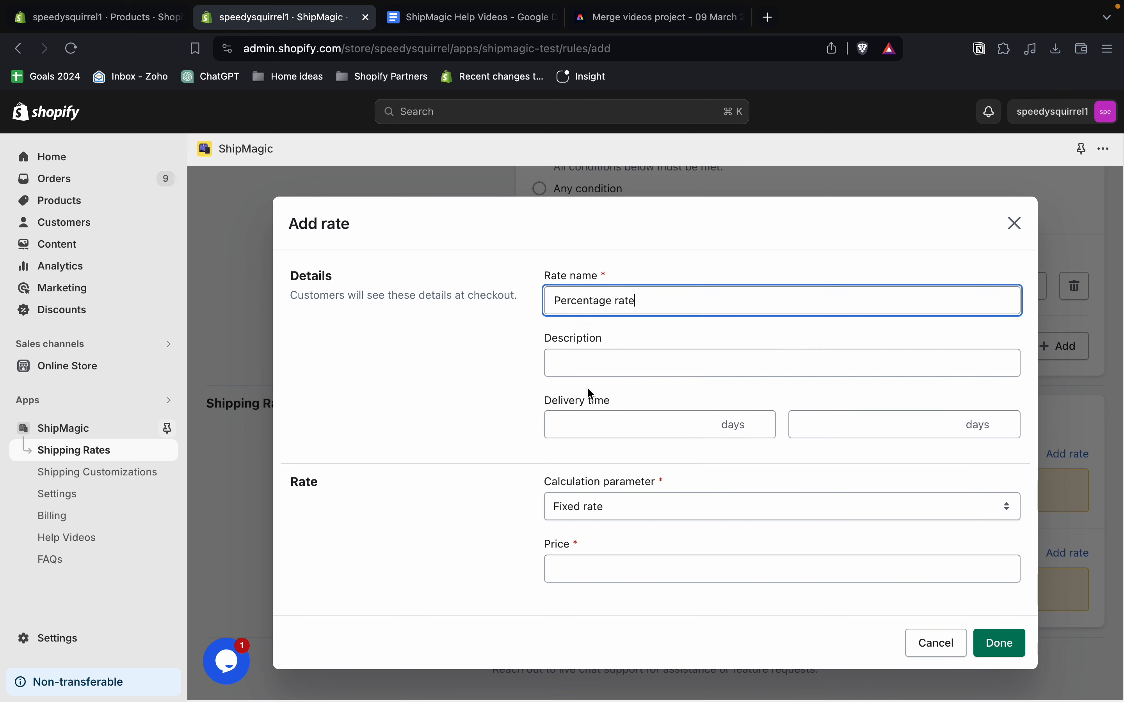
# Calculate the India rate as Percentage of total price at 5 percent and add it to the zone.
pyautogui.click(599, 514)
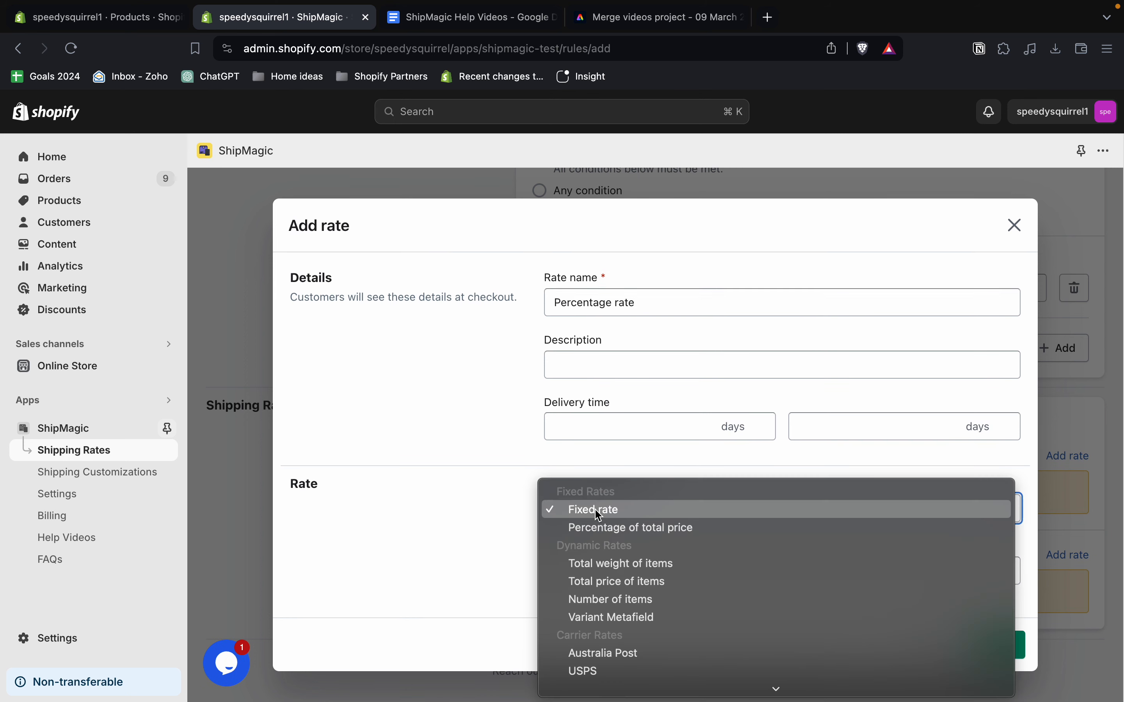
pyautogui.click(618, 528)
pyautogui.scroll(-2, 599, 532)
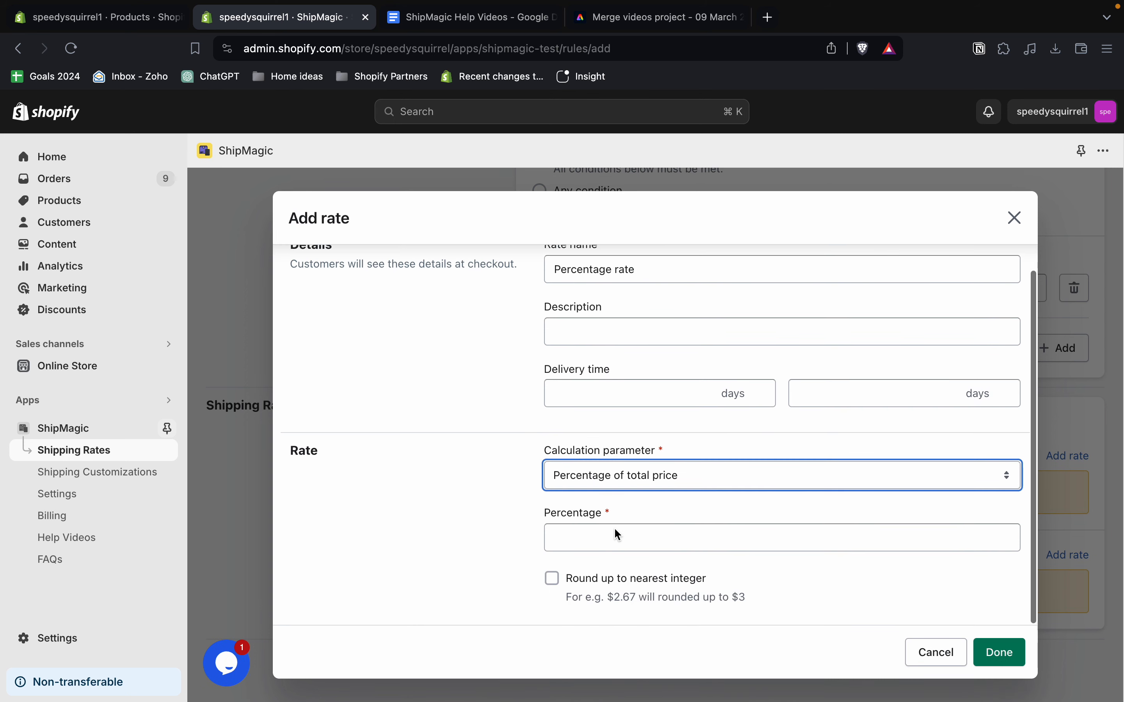
pyautogui.click(607, 546)
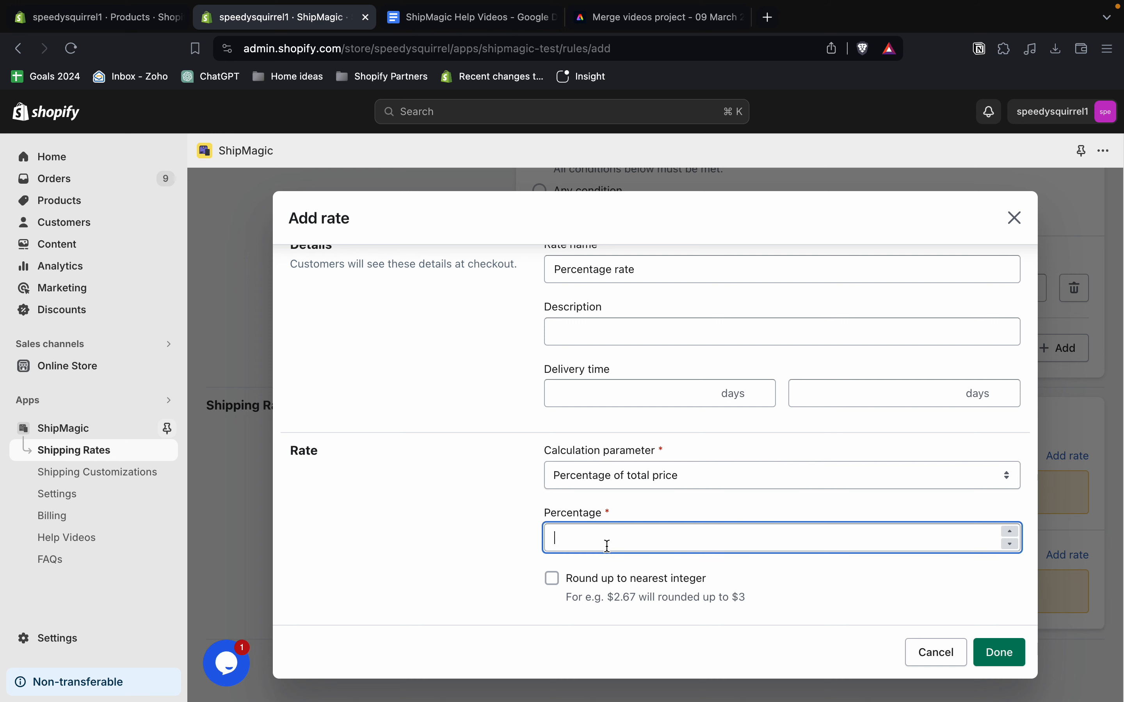
pyautogui.write('5')
pyautogui.click(757, 573)
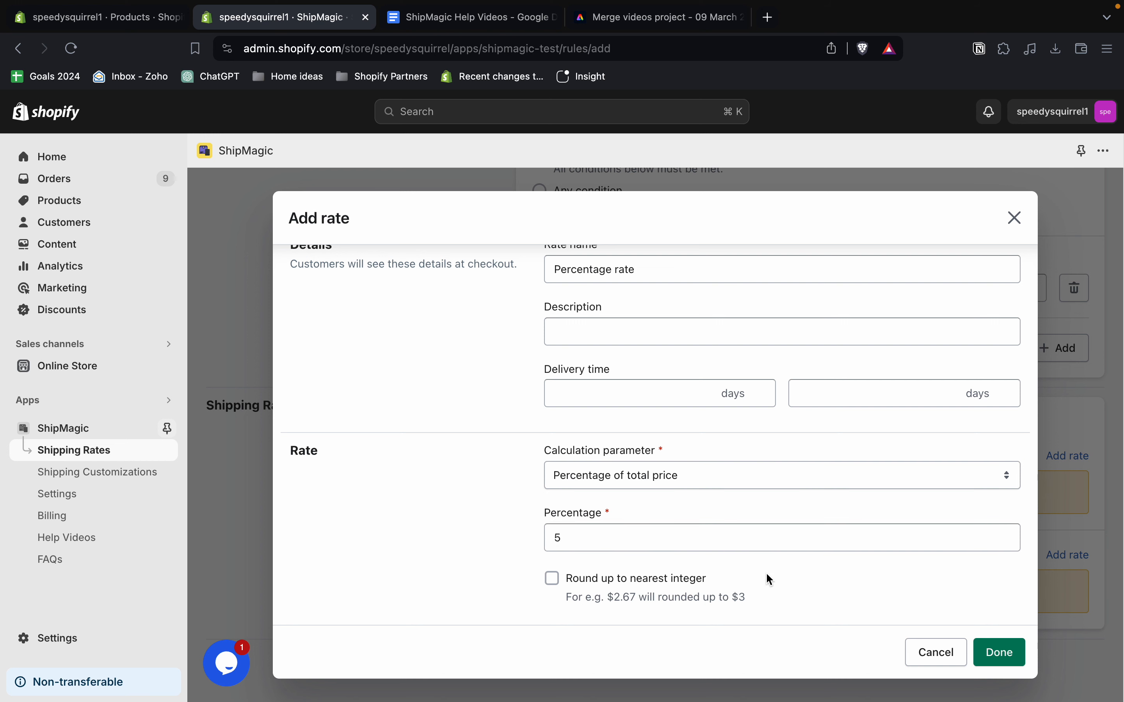
pyautogui.click(684, 586)
pyautogui.moveTo(685, 586); pyautogui.dragTo(573, 588)
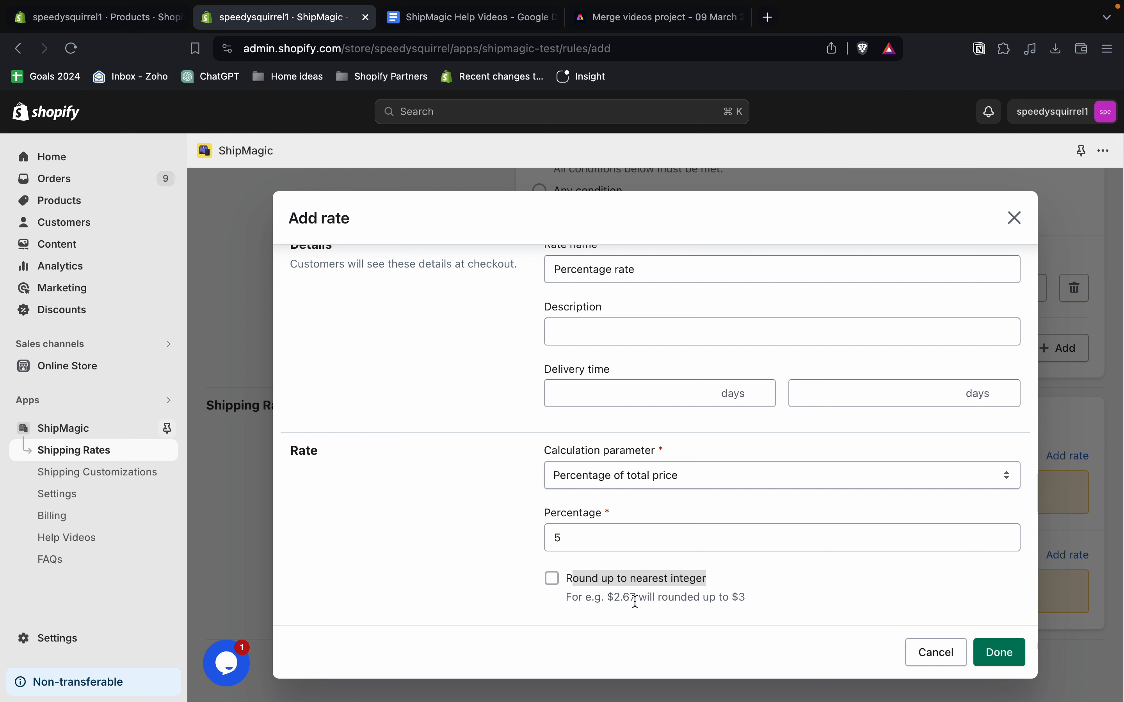
pyautogui.click(637, 600)
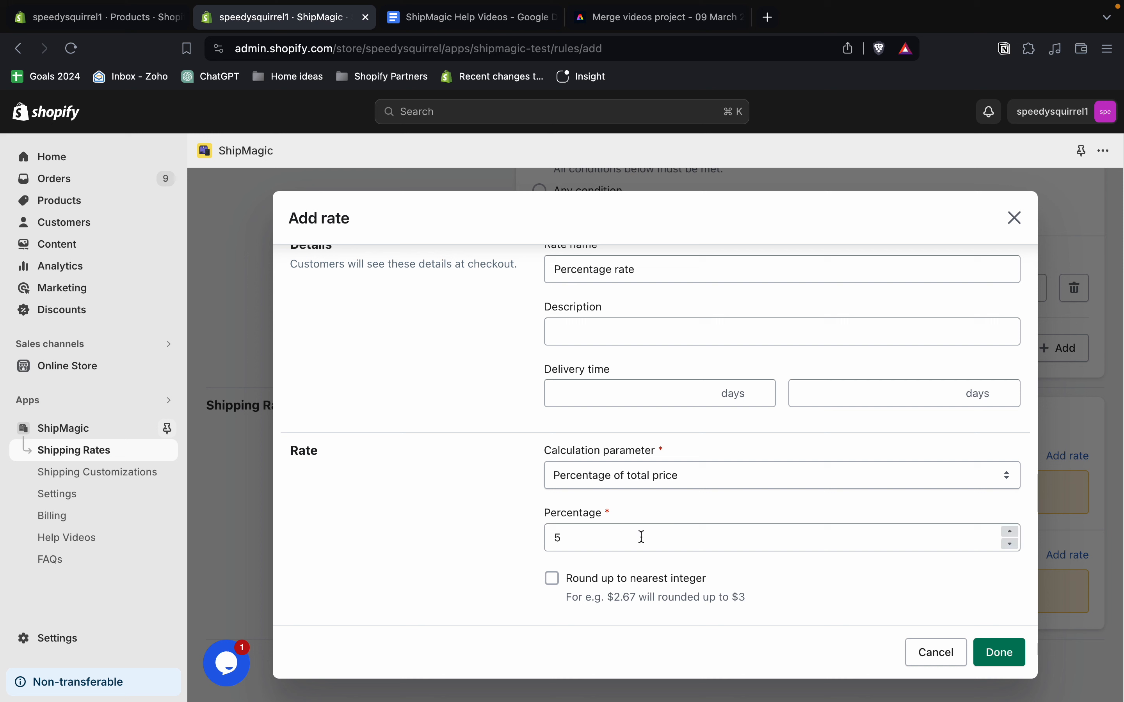
pyautogui.click(640, 537)
pyautogui.click(998, 652)
# Start a new rate for the International zone and name it Percentage rate.
pyautogui.scroll(-1, 912, 589)
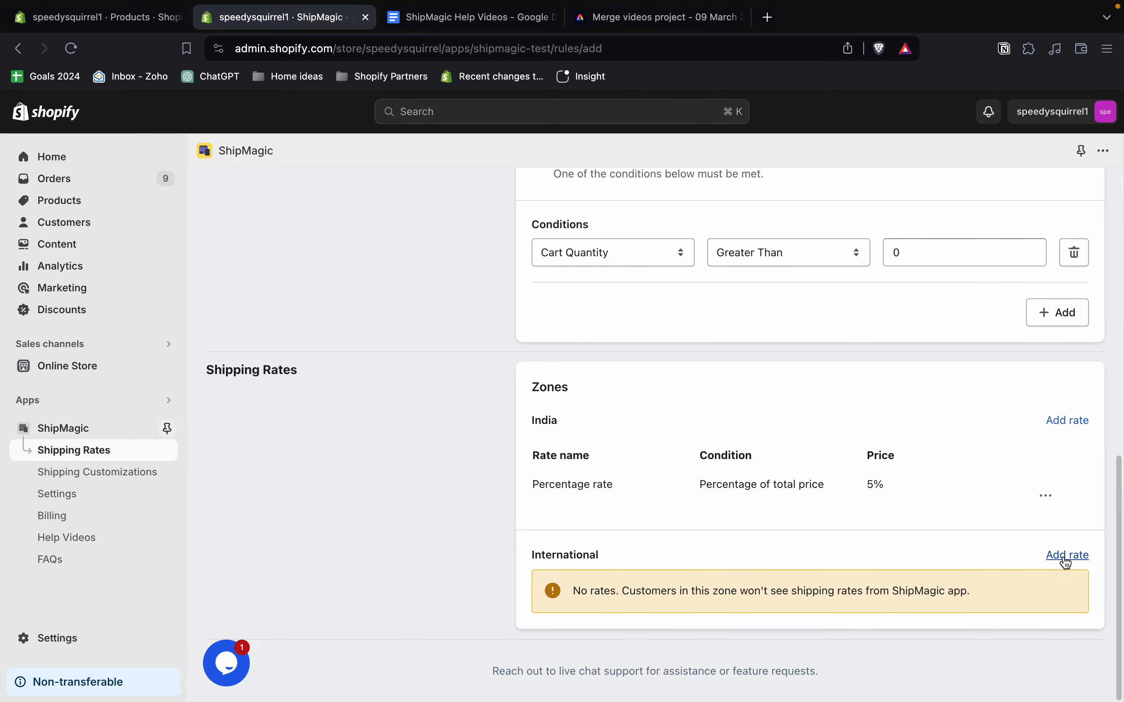
pyautogui.click(1066, 555)
pyautogui.click(649, 312)
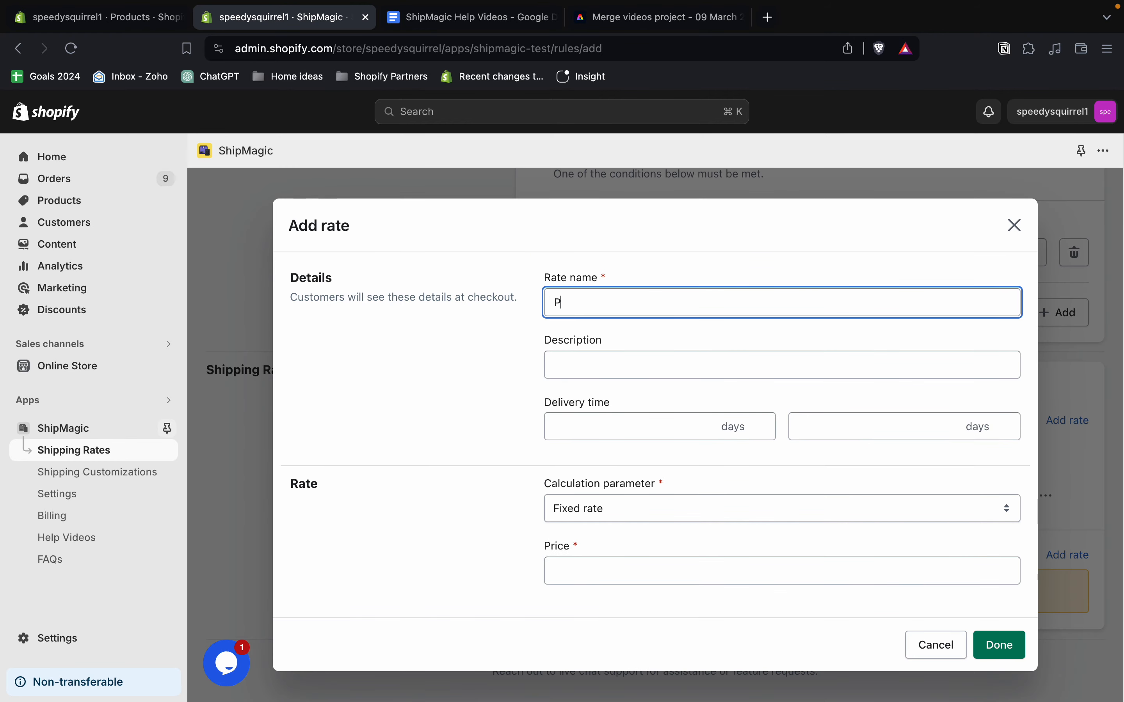
pyautogui.write('Percentage rate')
# Calculate the International rate as Percentage of total price at 10 percent and add it to the zone.
pyautogui.click(618, 509)
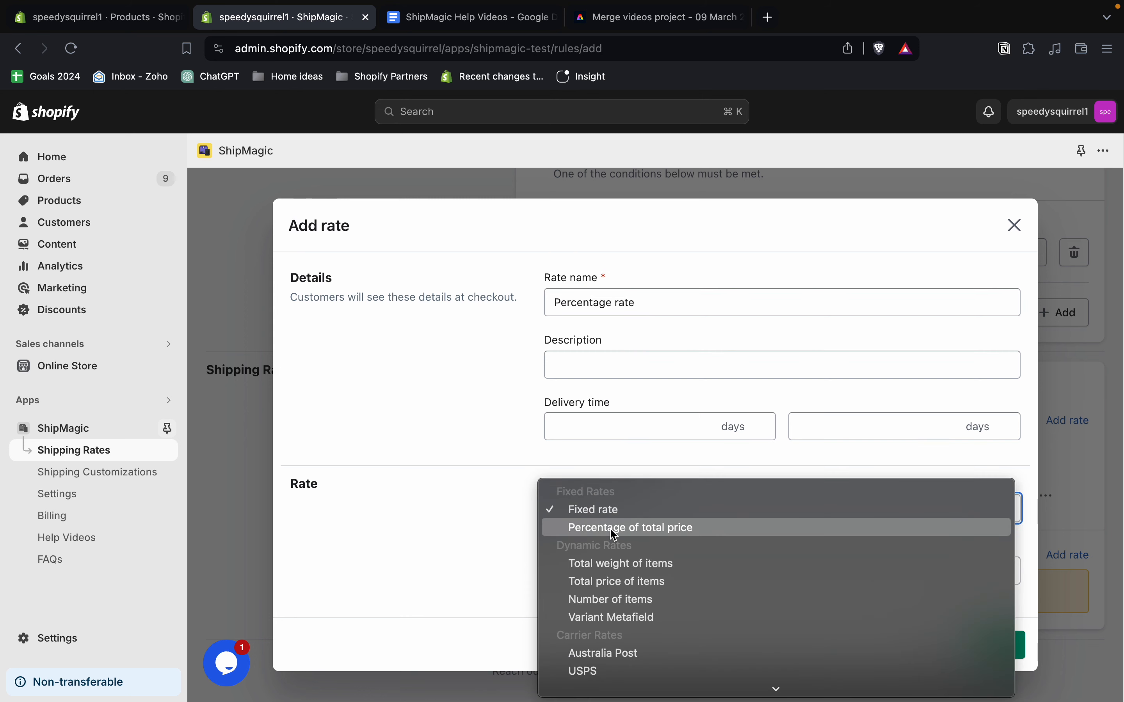
pyautogui.click(614, 534)
pyautogui.click(597, 571)
pyautogui.write('10')
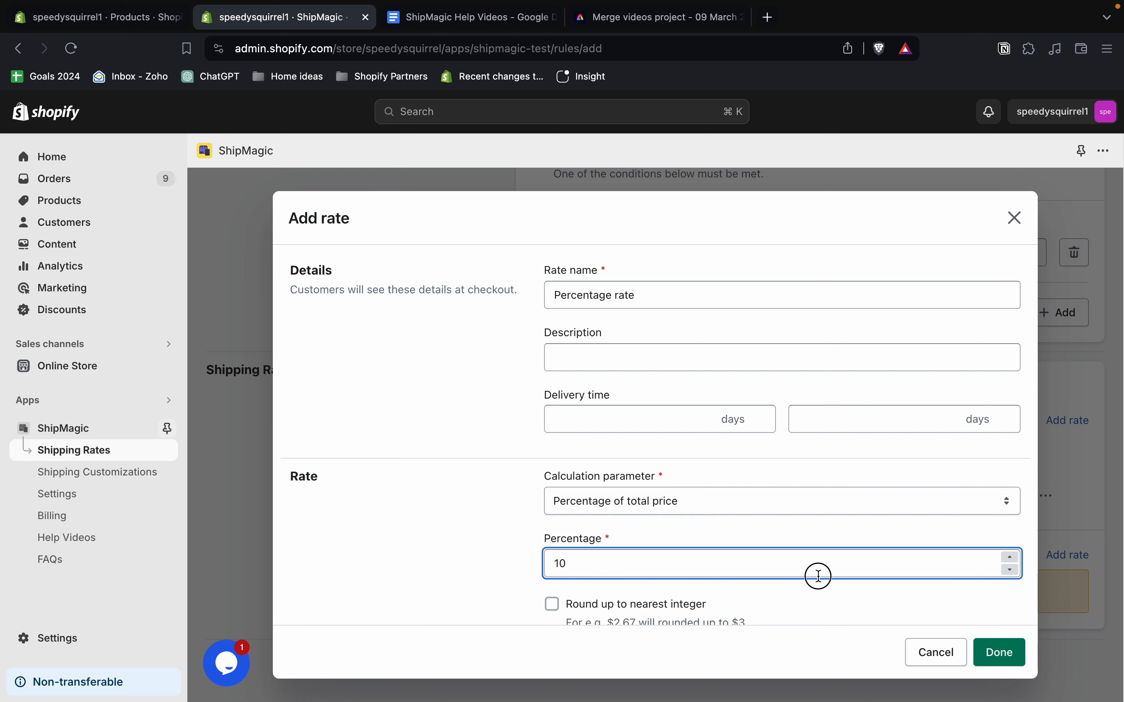
pyautogui.press('BackSpace')
pyautogui.press('BackSpace')
pyautogui.write('-2')
pyautogui.press('BackSpace')
pyautogui.press('BackSpace')
pyautogui.click(999, 654)
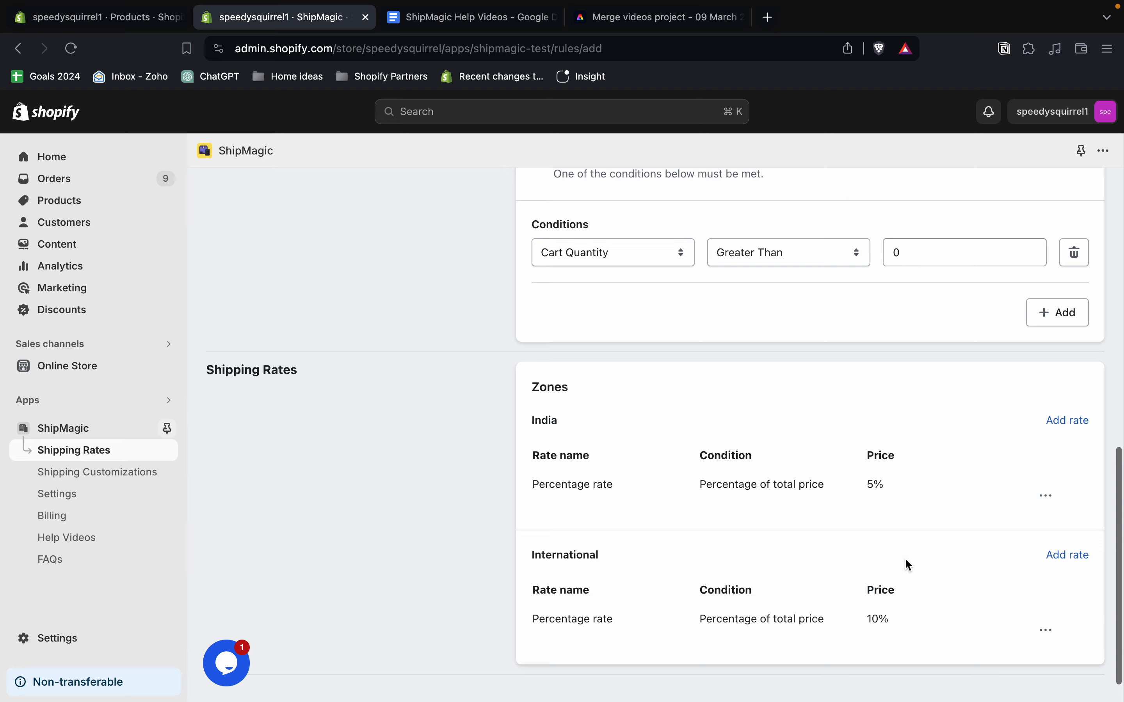
# Save the Percentage rates rule.
pyautogui.scroll(2, 905, 563)
pyautogui.scroll(15, 908, 564)
pyautogui.click(1078, 198)
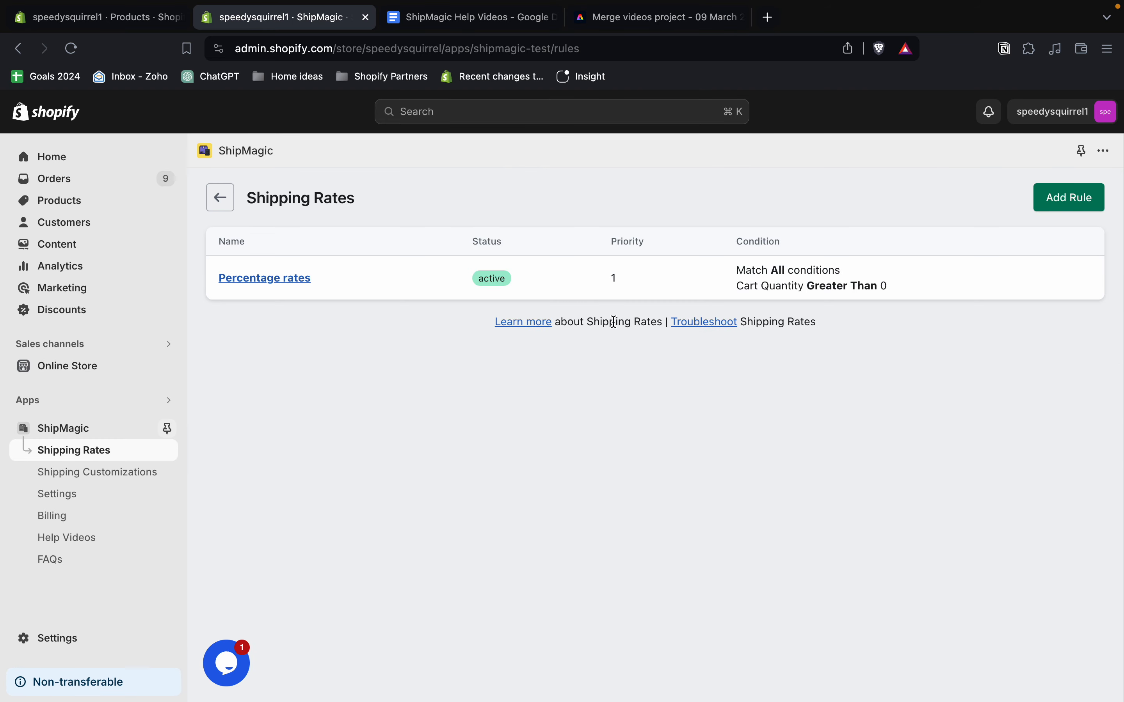
# Open the online store's shopping cart and set the quantity of The Archived Snowboard to 4.
pyautogui.click(167, 368)
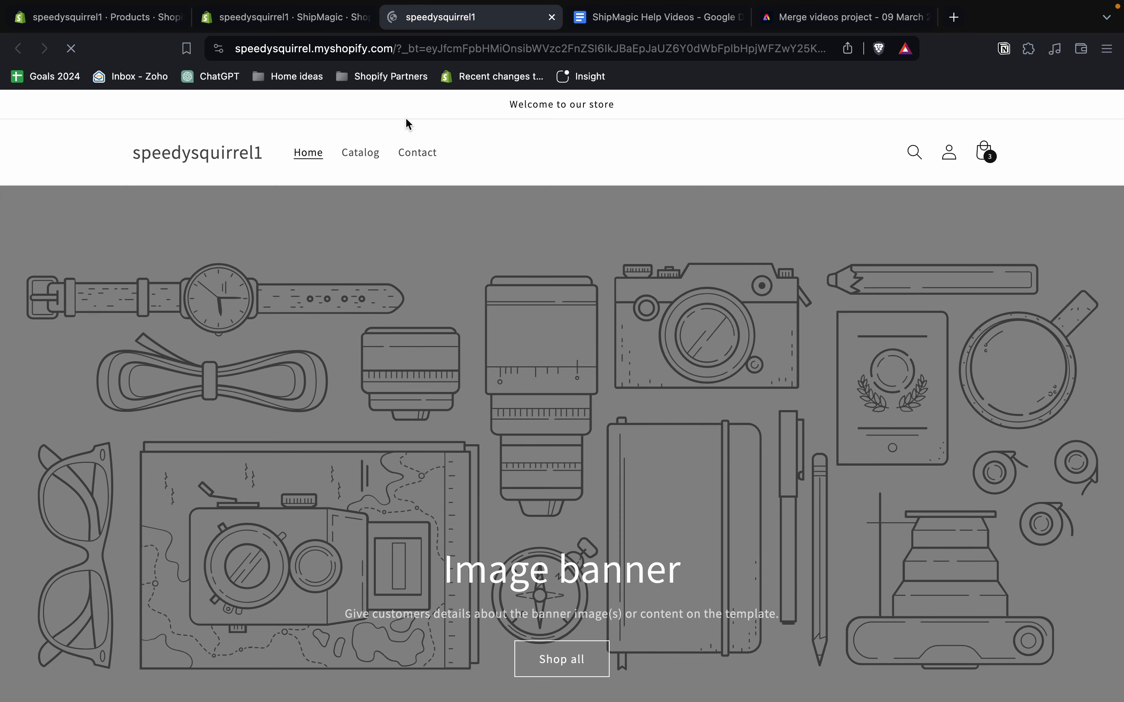
pyautogui.click(985, 153)
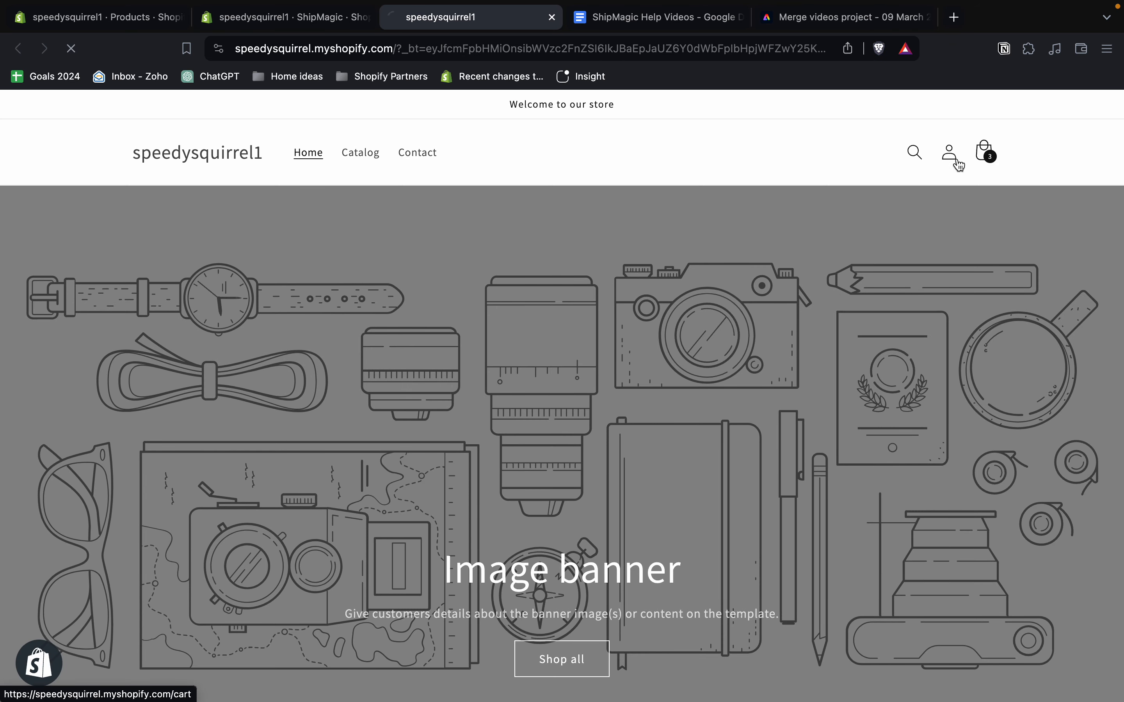
pyautogui.click(789, 395)
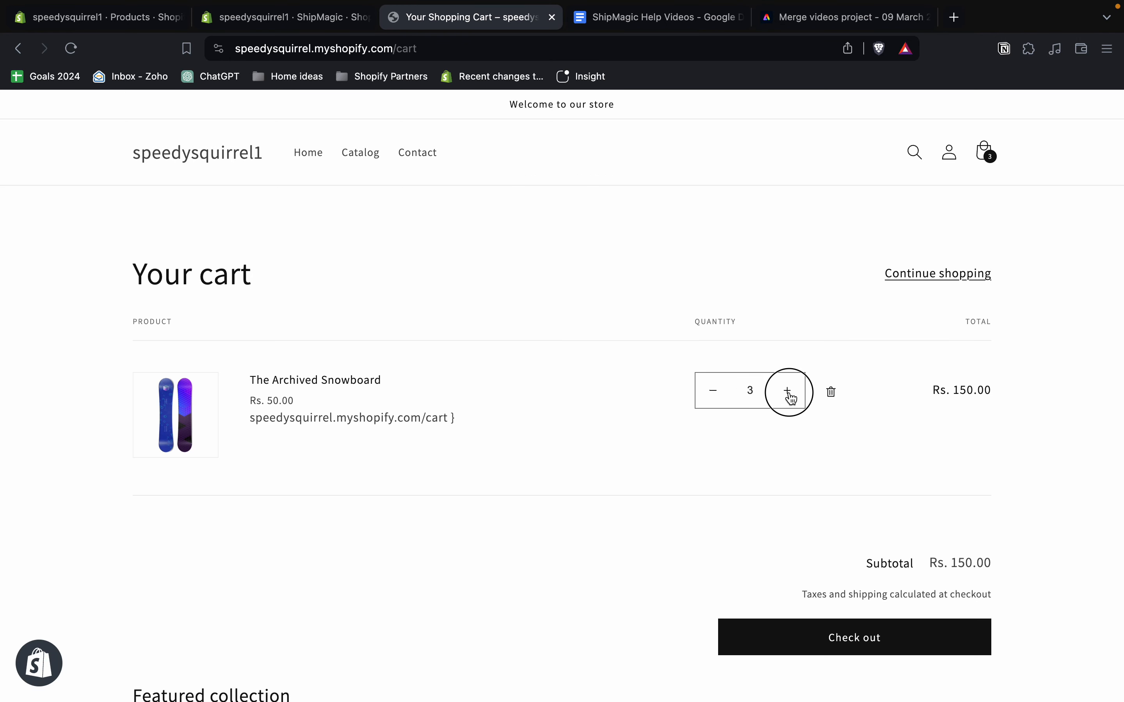
pyautogui.click(788, 395)
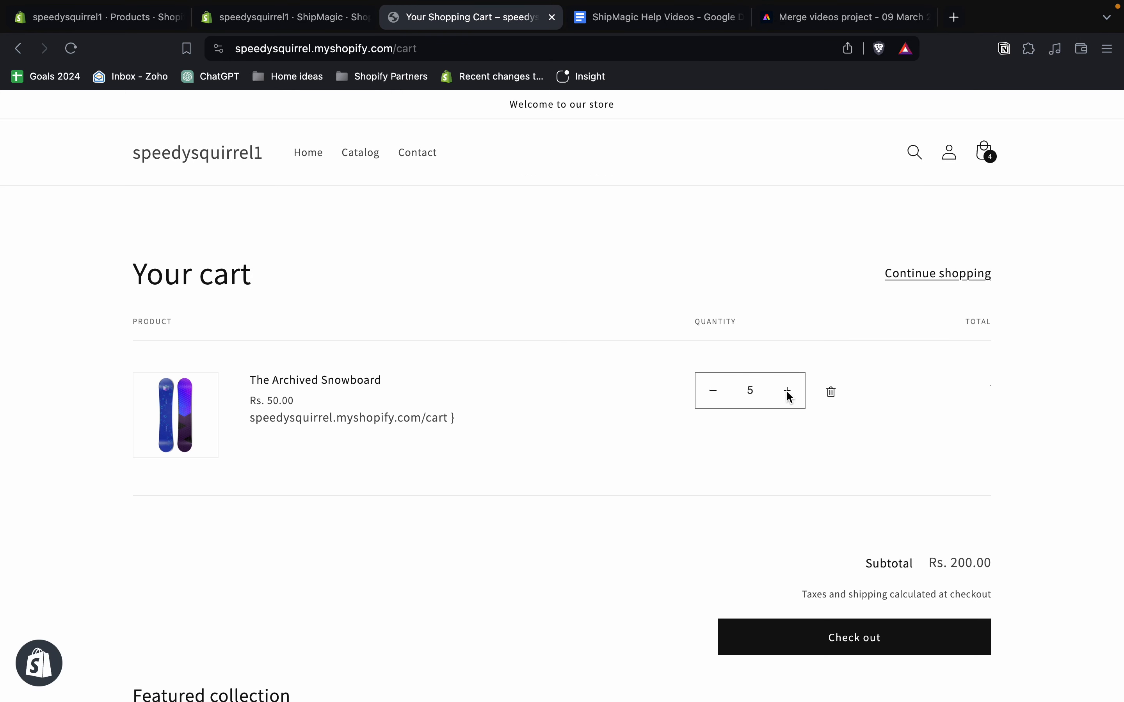
pyautogui.click(713, 392)
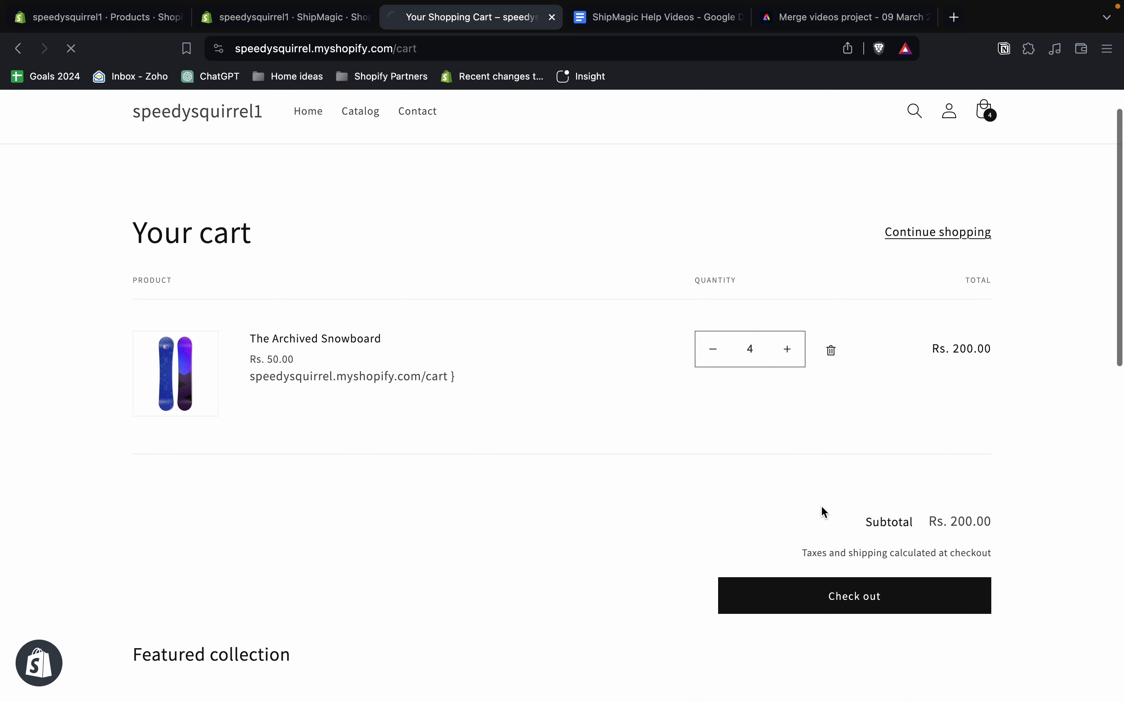
# Proceed from the cart to checkout and start filling in the delivery first name with "sh".
pyautogui.scroll(-2, 827, 529)
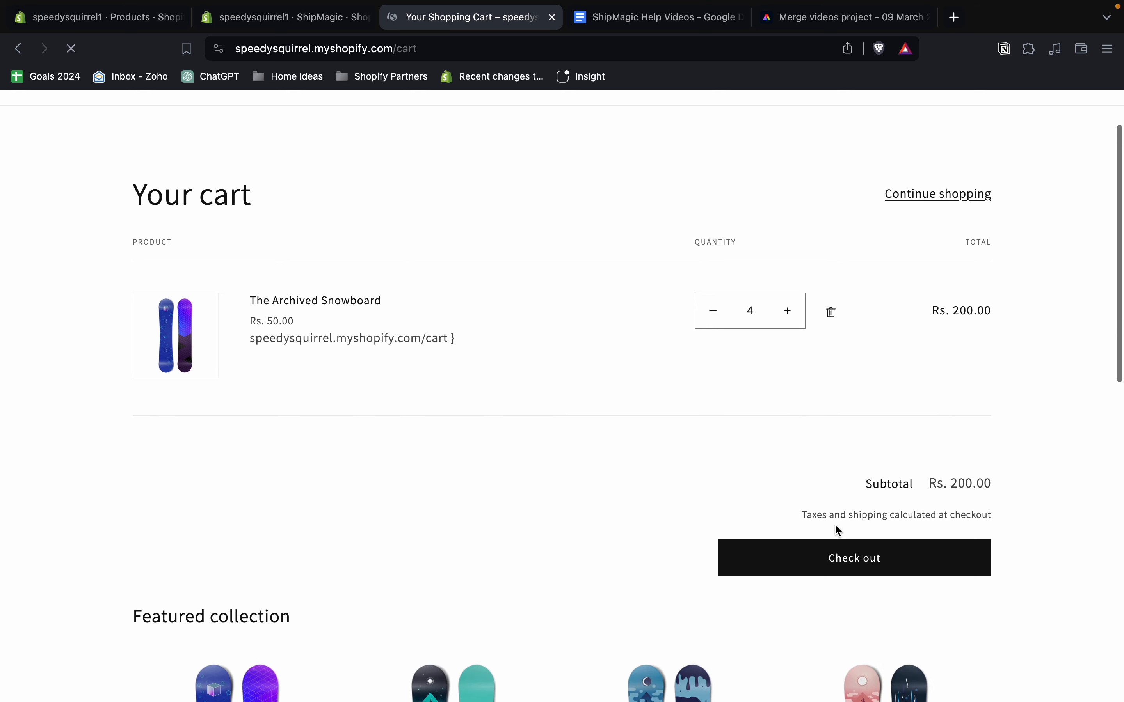
pyautogui.click(826, 562)
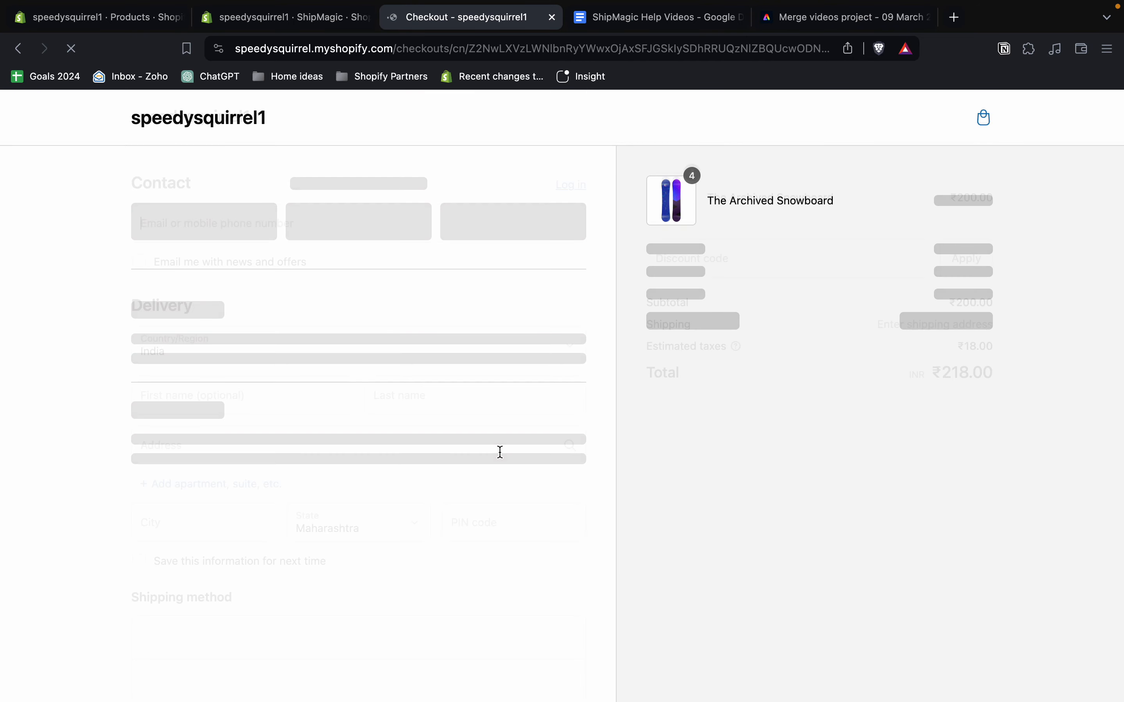
pyautogui.scroll(-2, 499, 453)
pyautogui.click(195, 318)
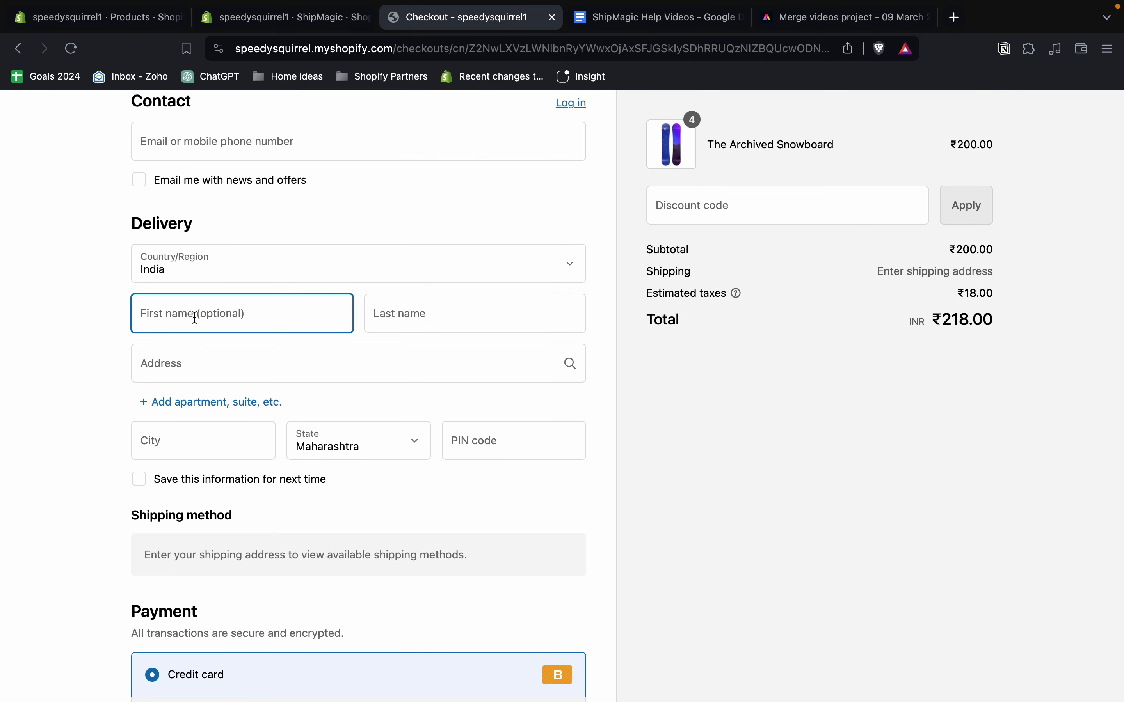
pyautogui.write('sh')
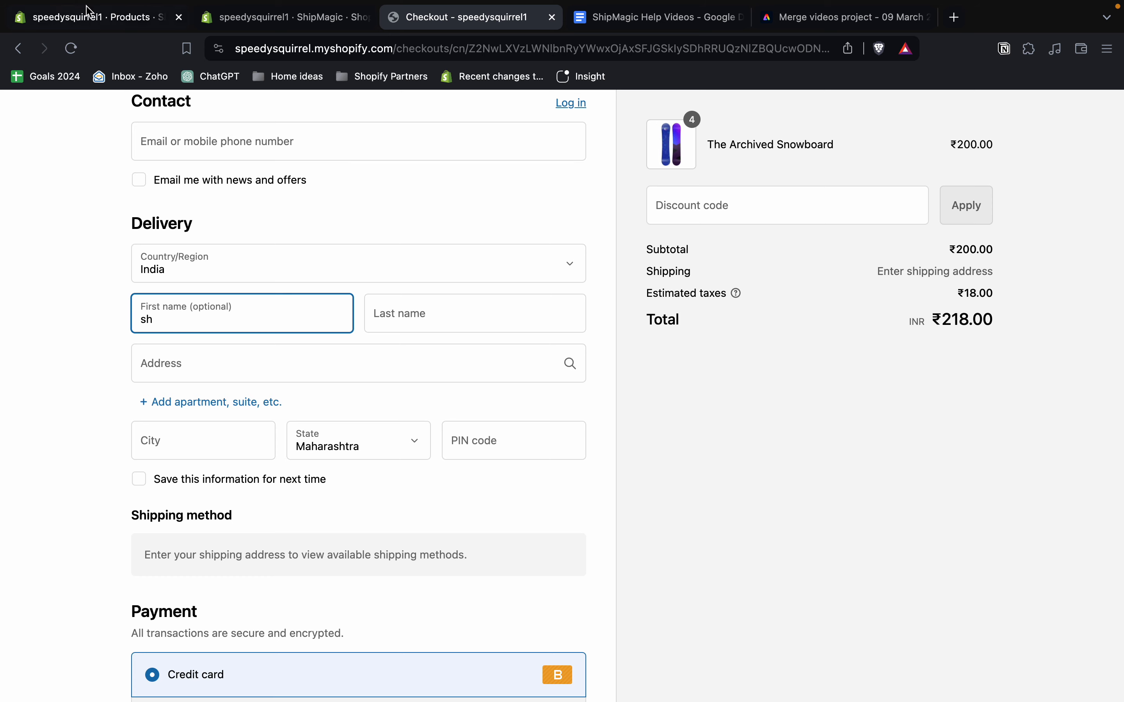
# Check the App Modes section on the ShipMagic home page for how to test Shipping Rates at checkout.
pyautogui.click(278, 17)
pyautogui.click(76, 430)
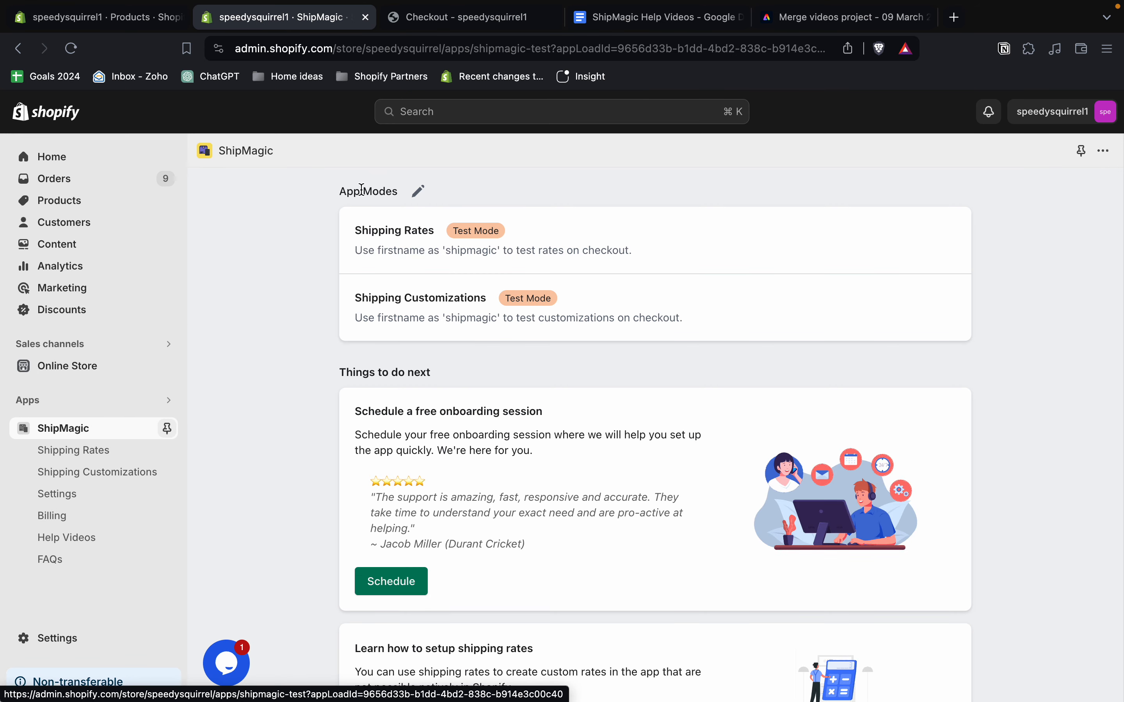
pyautogui.tripleClick(361, 190)
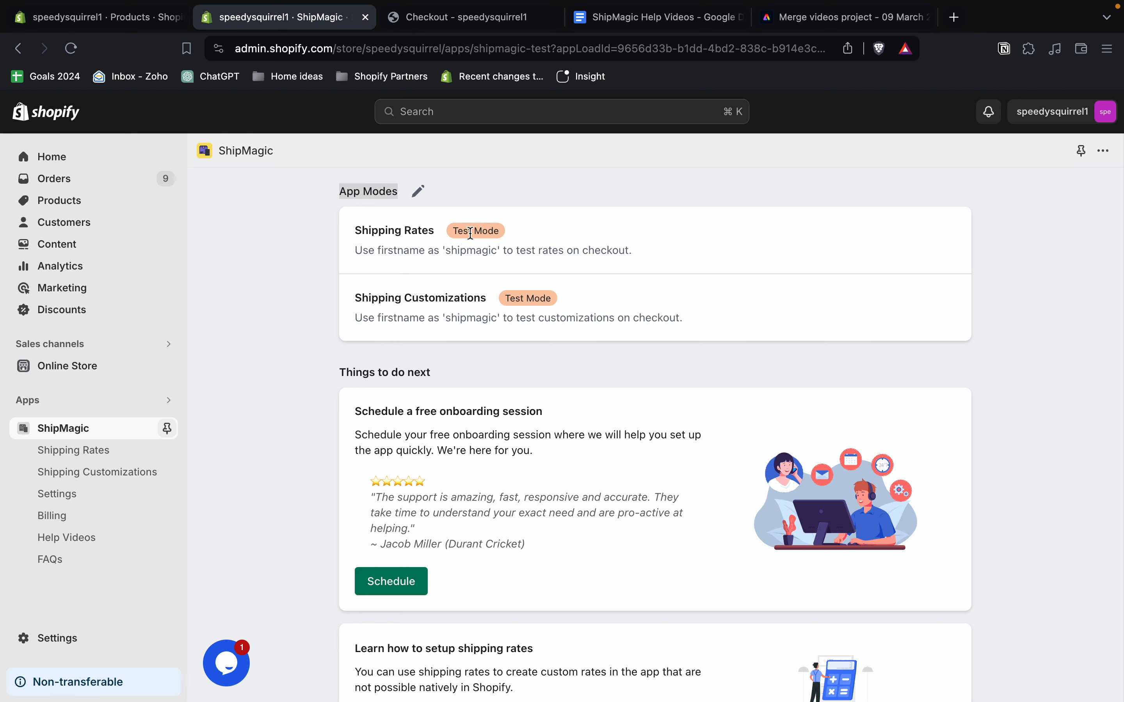
pyautogui.click(400, 232)
pyautogui.tripleClick(401, 232)
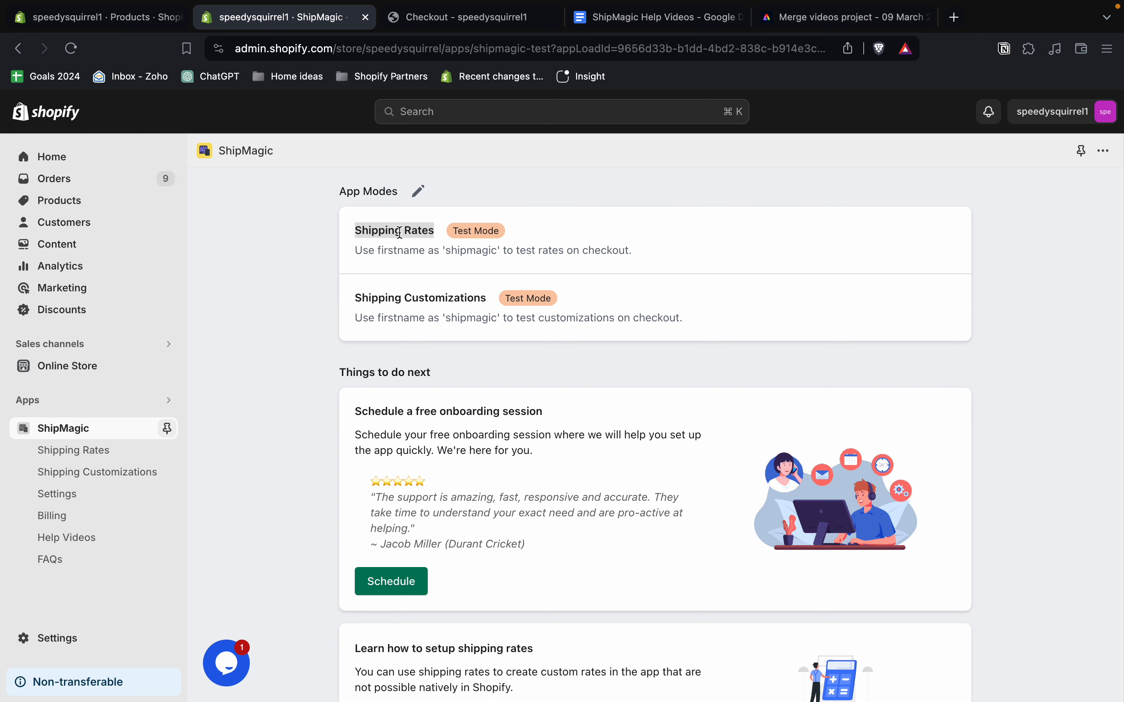
pyautogui.moveTo(355, 251); pyautogui.dragTo(639, 258)
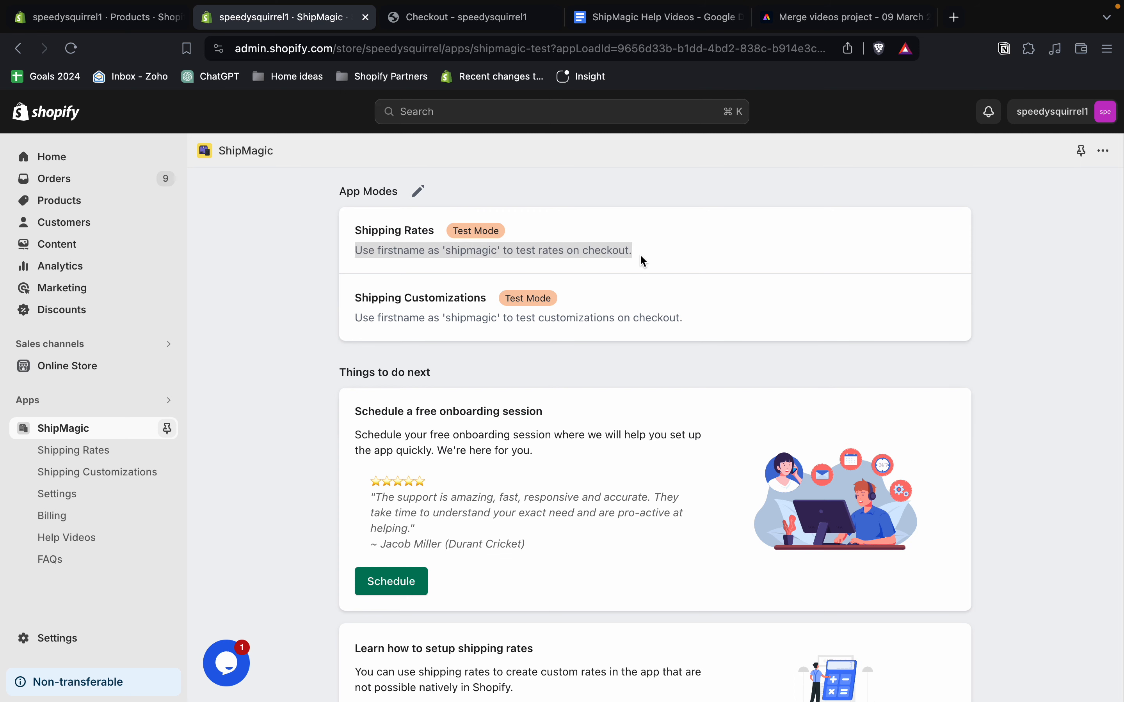
# Complete the checkout's first name as shipmagic, enter the last name, and fill in the Indian shipping address from an address suggestion.
pyautogui.click(465, 17)
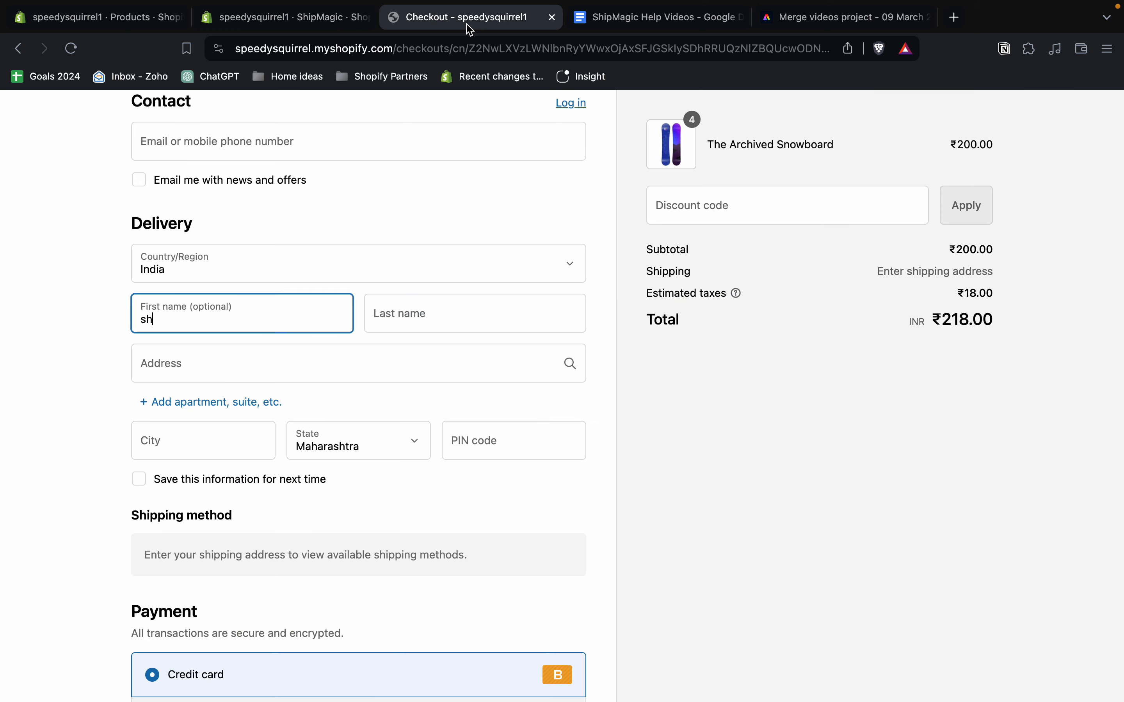
pyautogui.write('ipmagic')
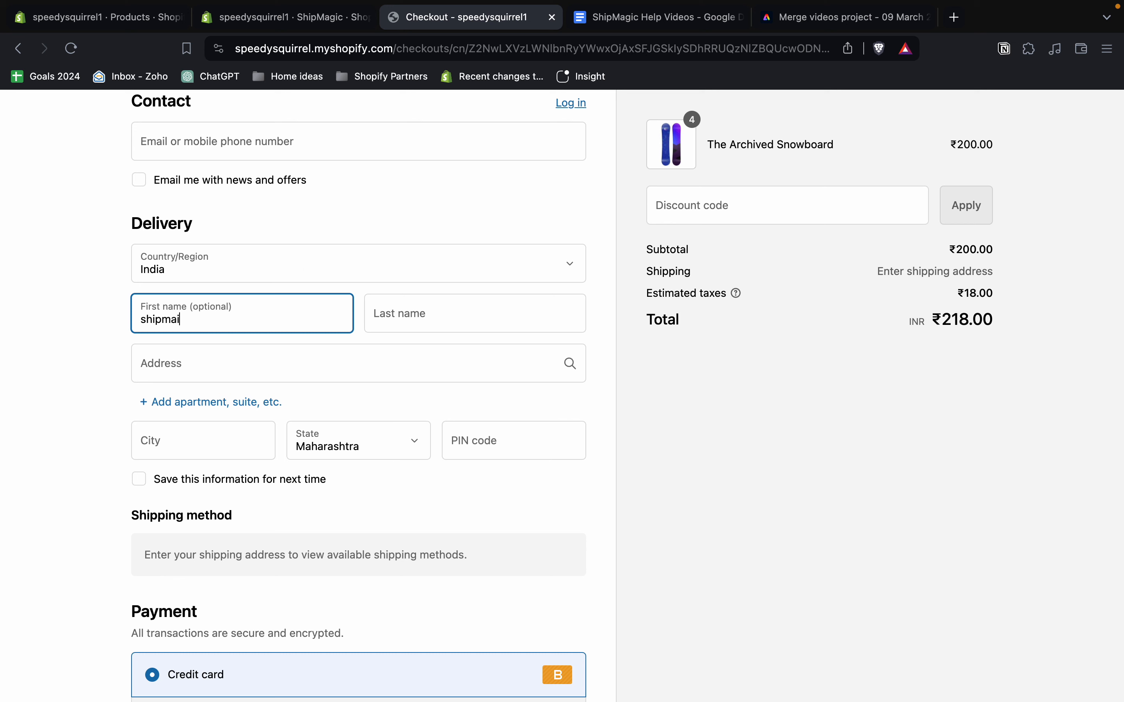
pyautogui.click(437, 320)
pyautogui.write('malani')
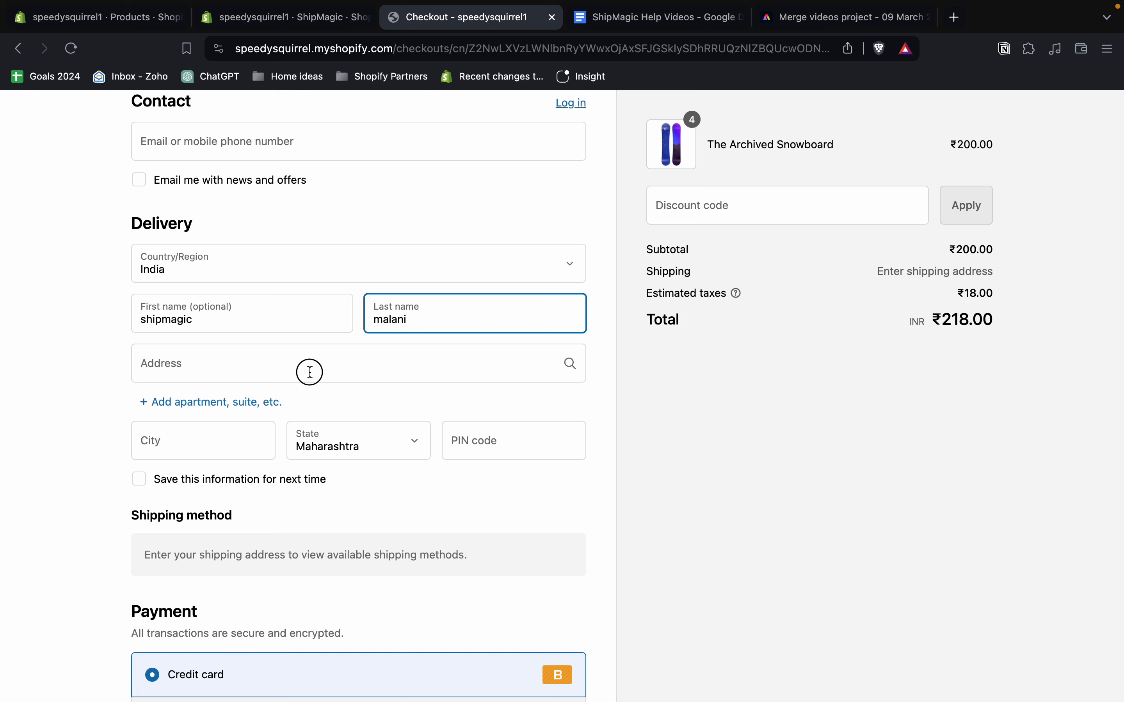
pyautogui.click(308, 371)
pyautogui.write('nirmal')
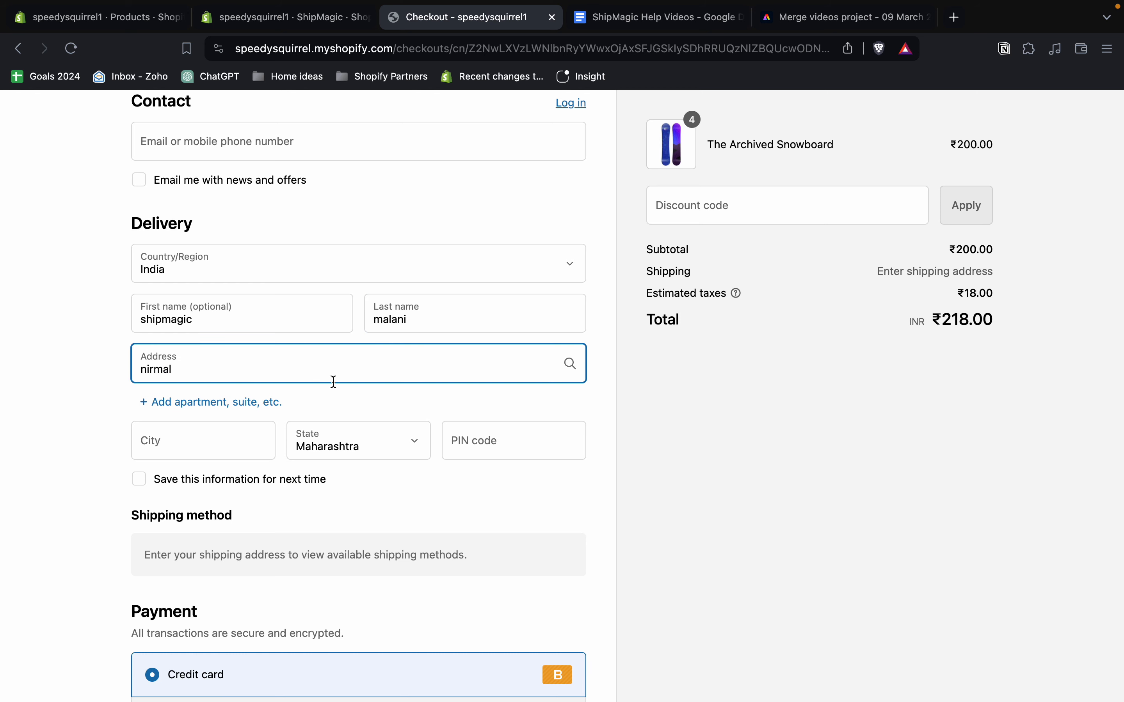
pyautogui.click(281, 495)
# Compare the Percentage rate shipping charge with the order subtotal at checkout.
pyautogui.scroll(-5, 281, 497)
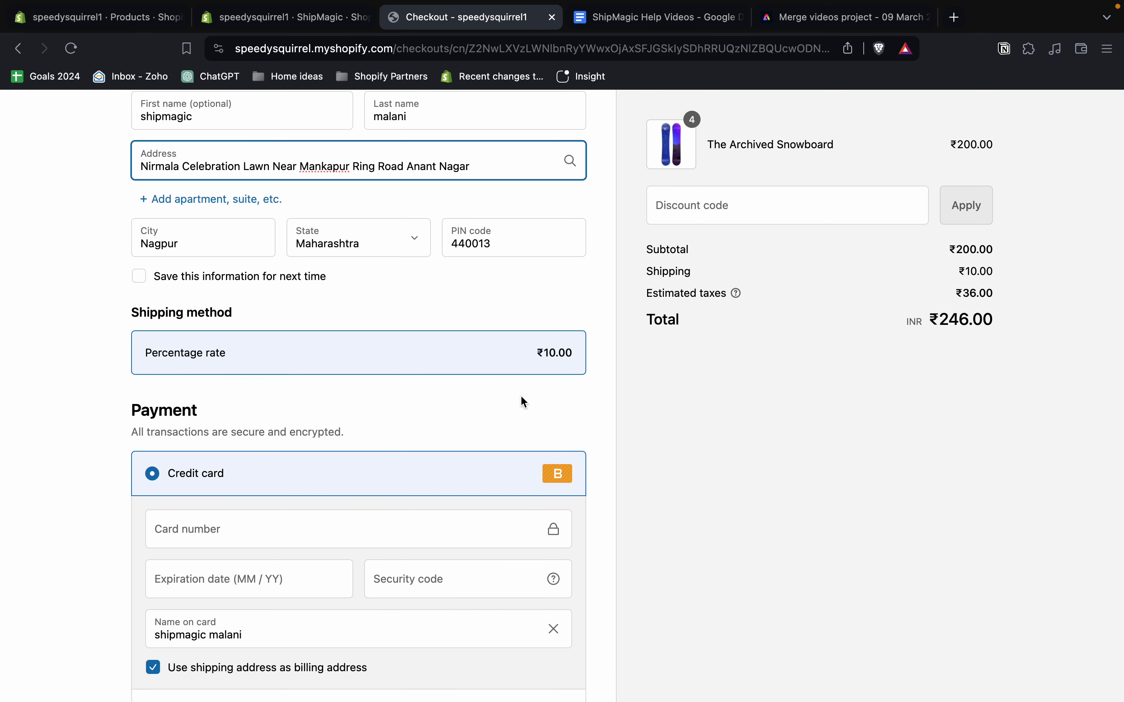
pyautogui.doubleClick(552, 354)
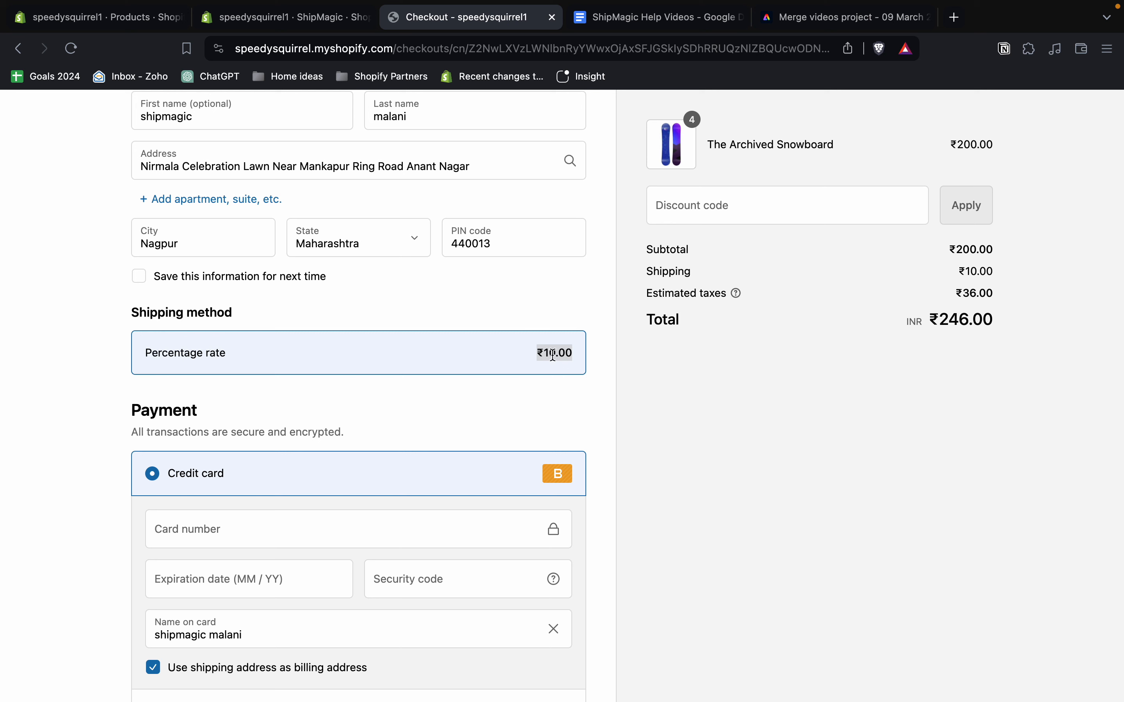
pyautogui.doubleClick(972, 145)
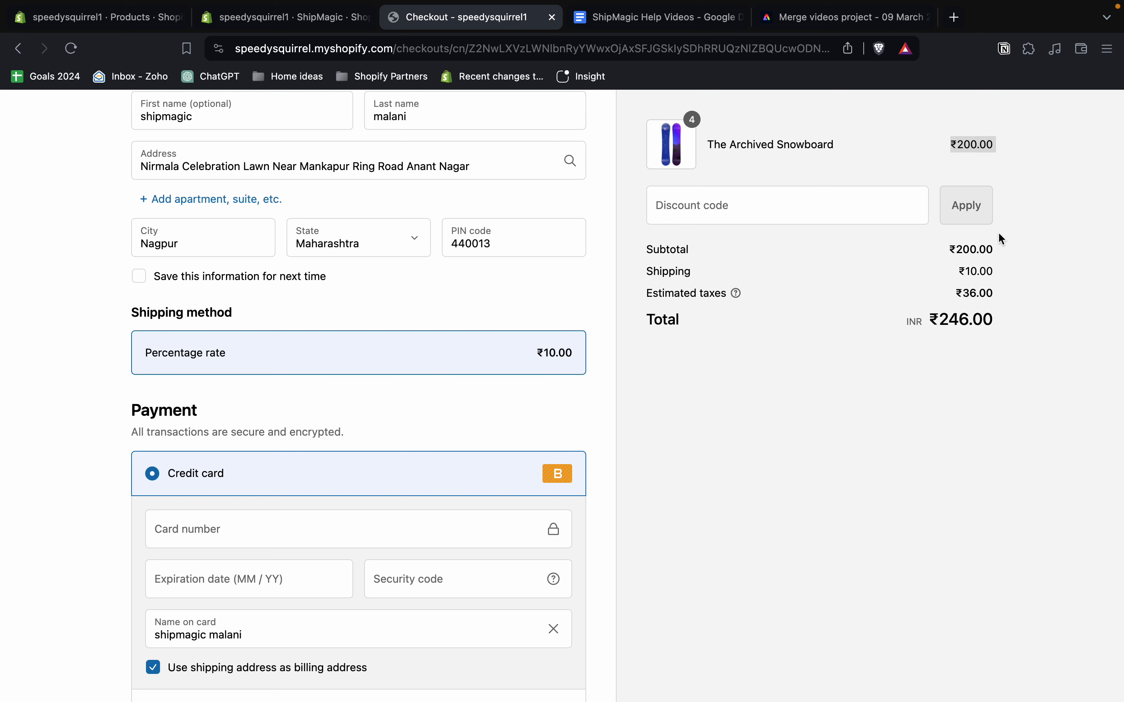
pyautogui.doubleClick(947, 249)
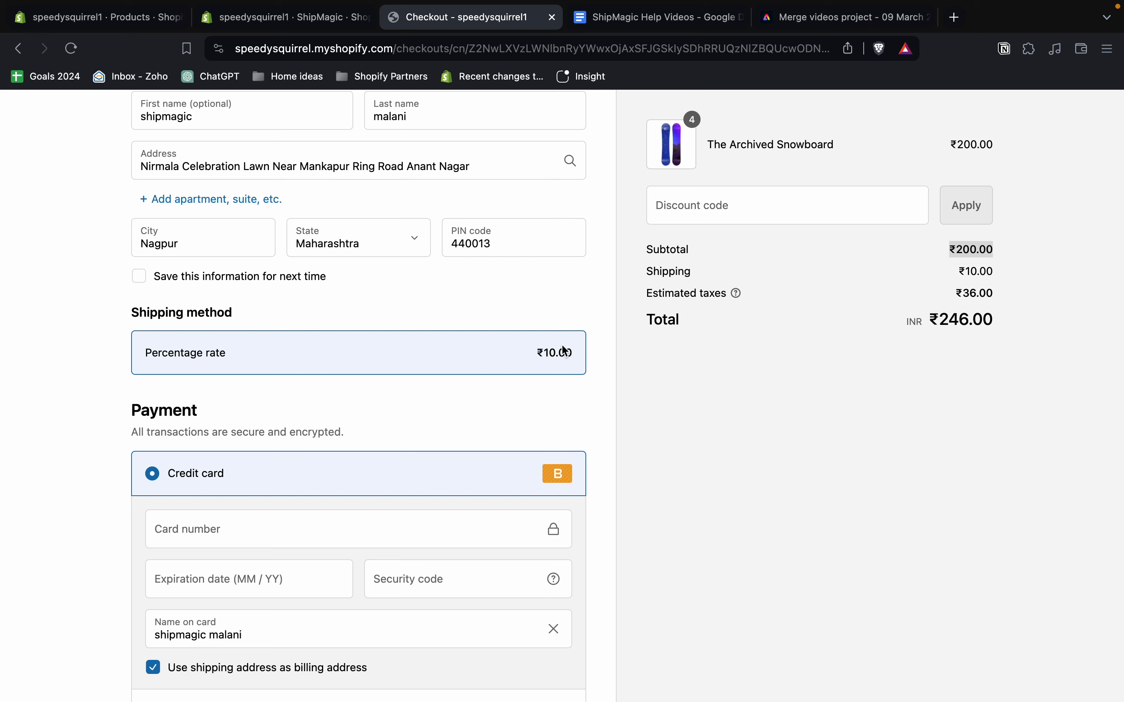
# Review Scenario 2 in the ShipMagic Help Videos document, examining the India rates for Product A and Product B.
pyautogui.click(622, 26)
pyautogui.scroll(-1, 595, 412)
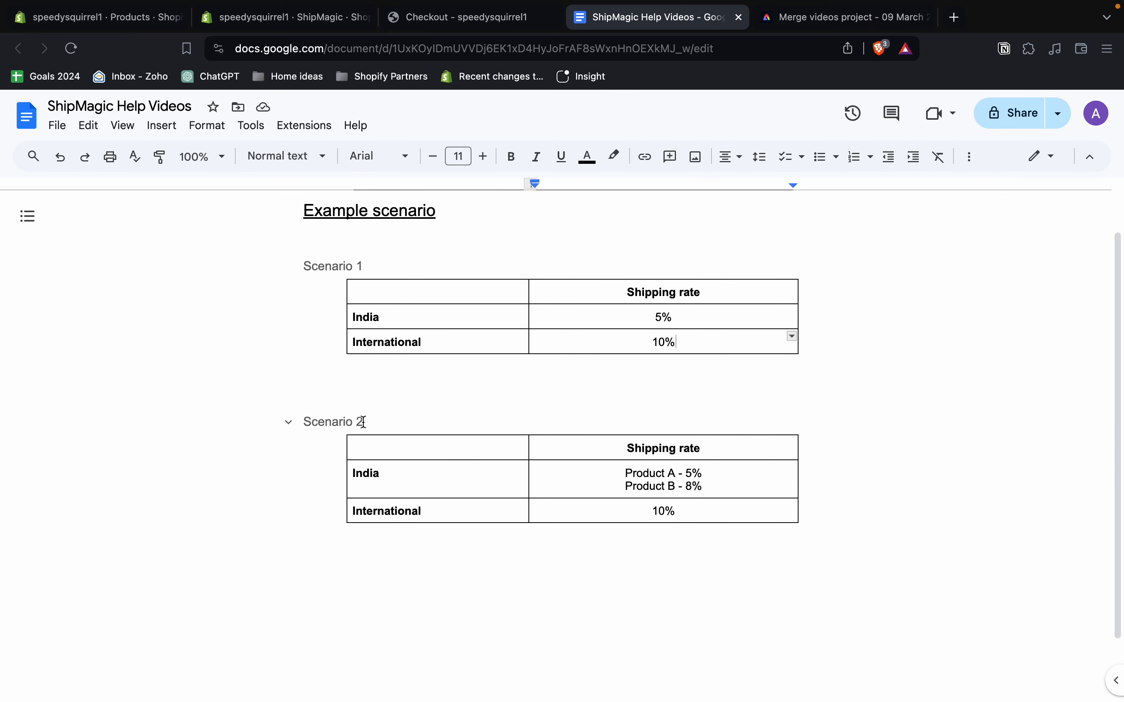
pyautogui.moveTo(364, 422); pyautogui.dragTo(301, 422)
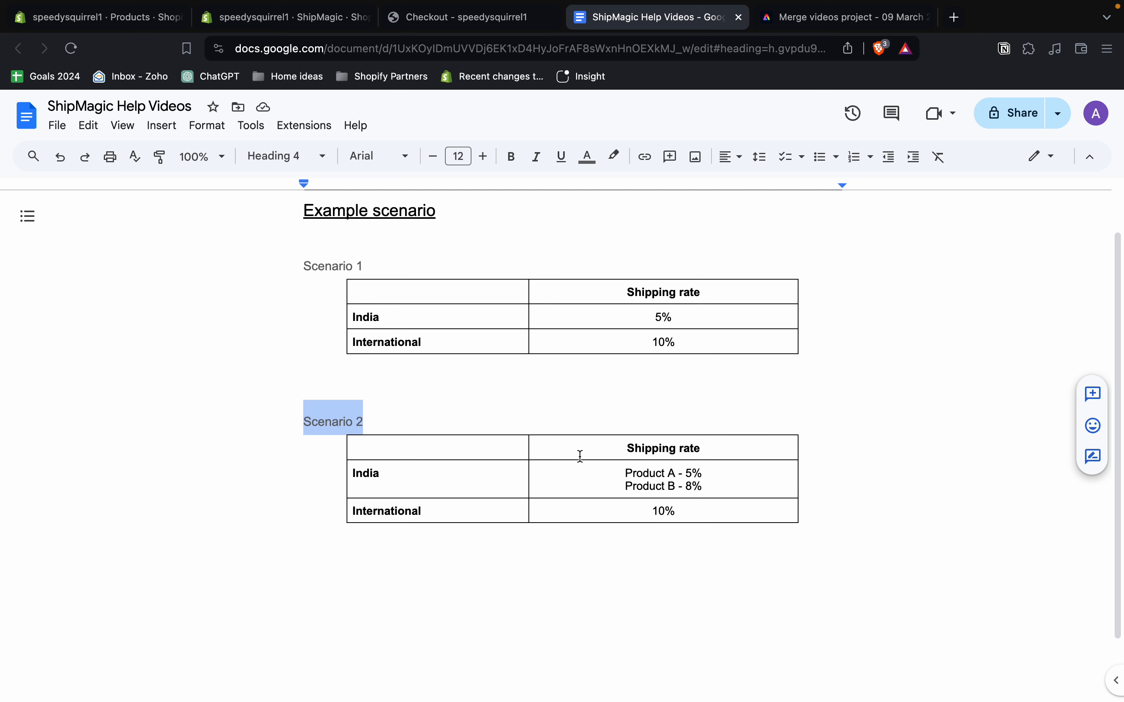
pyautogui.scroll(-2, 569, 502)
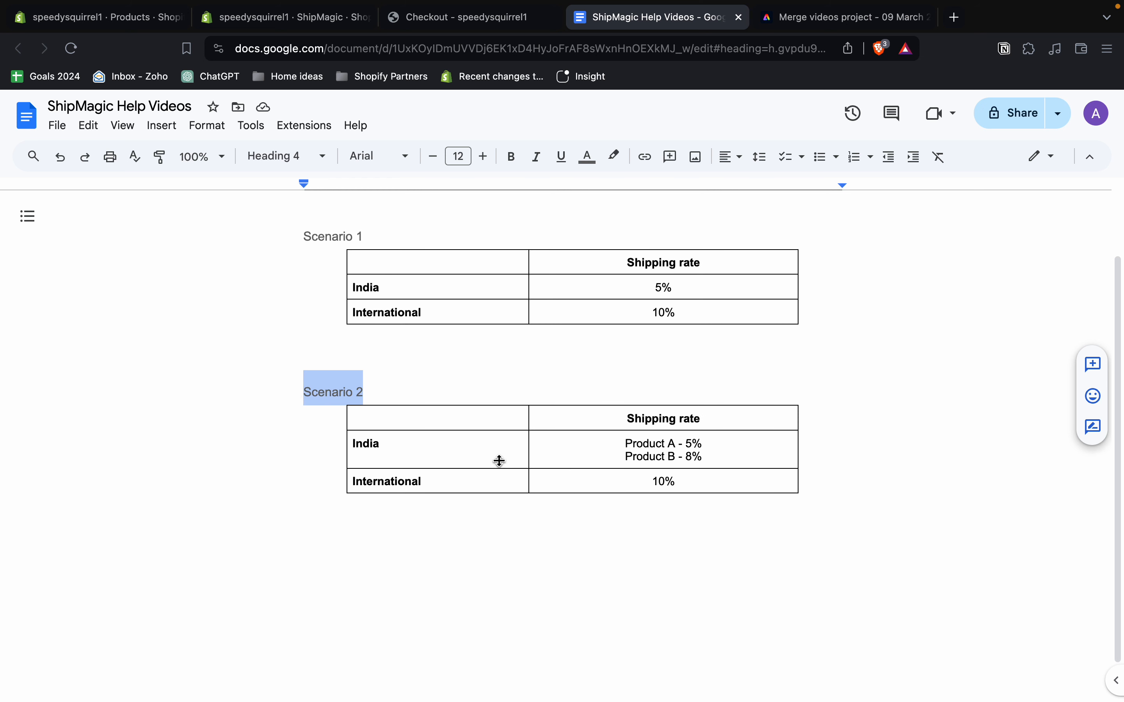
pyautogui.click(650, 457)
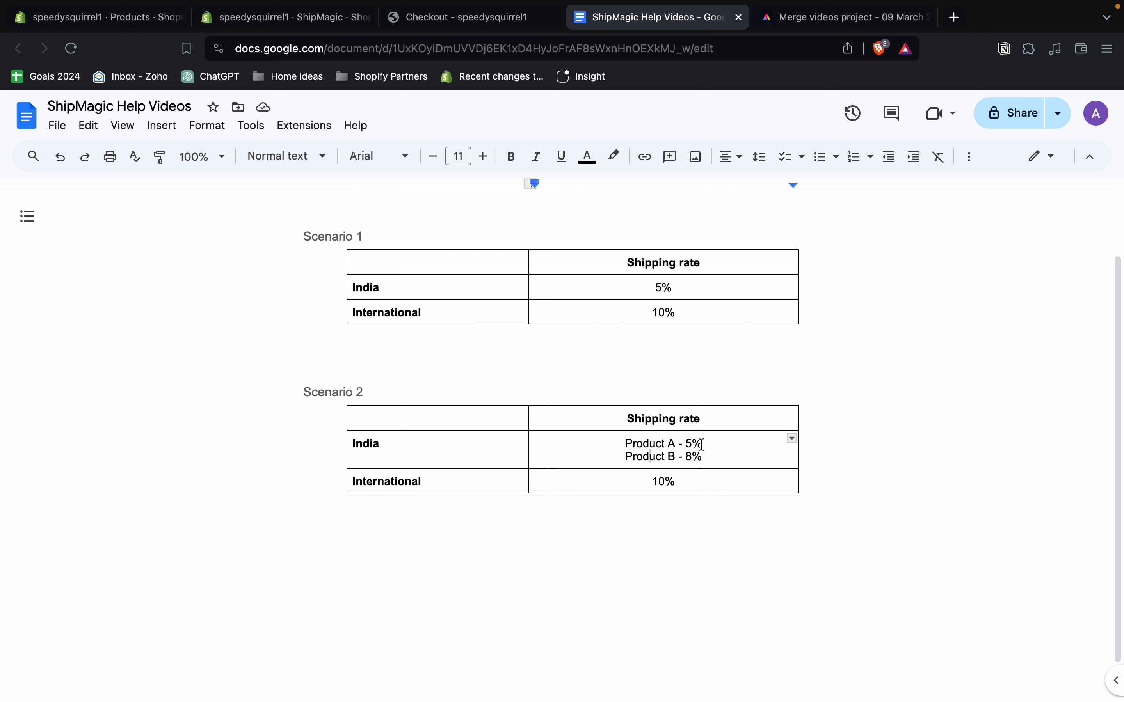
pyautogui.moveTo(701, 444); pyautogui.dragTo(625, 445)
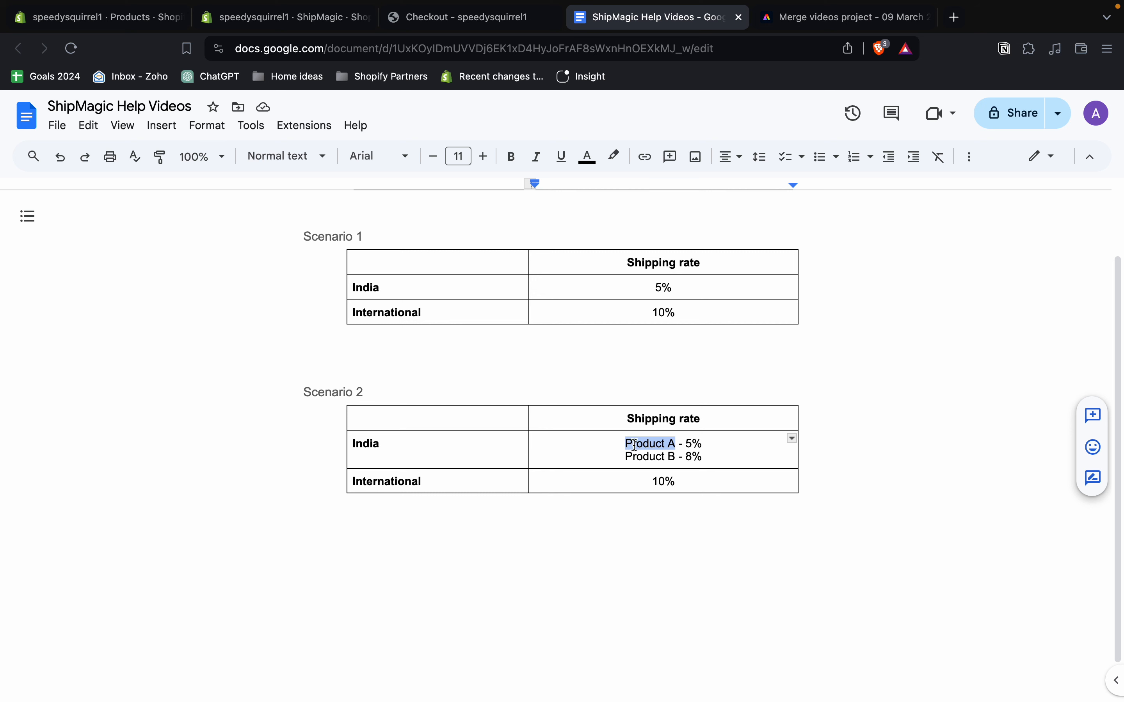
pyautogui.moveTo(675, 458); pyautogui.dragTo(628, 458)
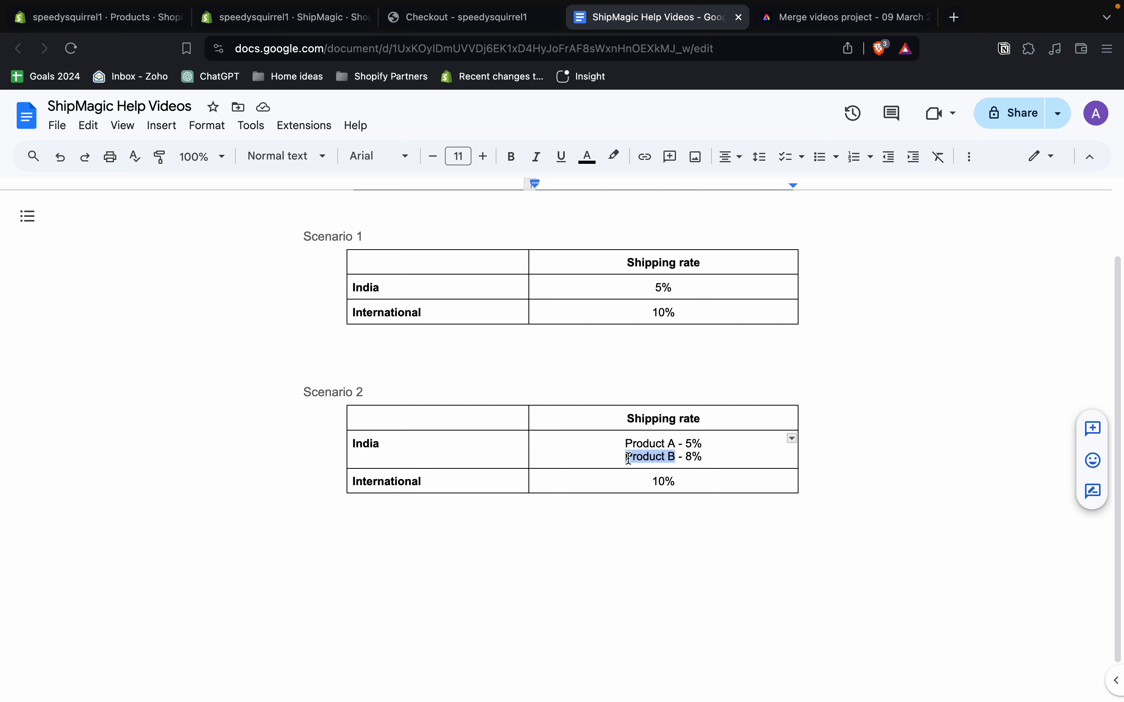
pyautogui.click(705, 458)
pyautogui.moveTo(689, 458); pyautogui.dragTo(686, 457)
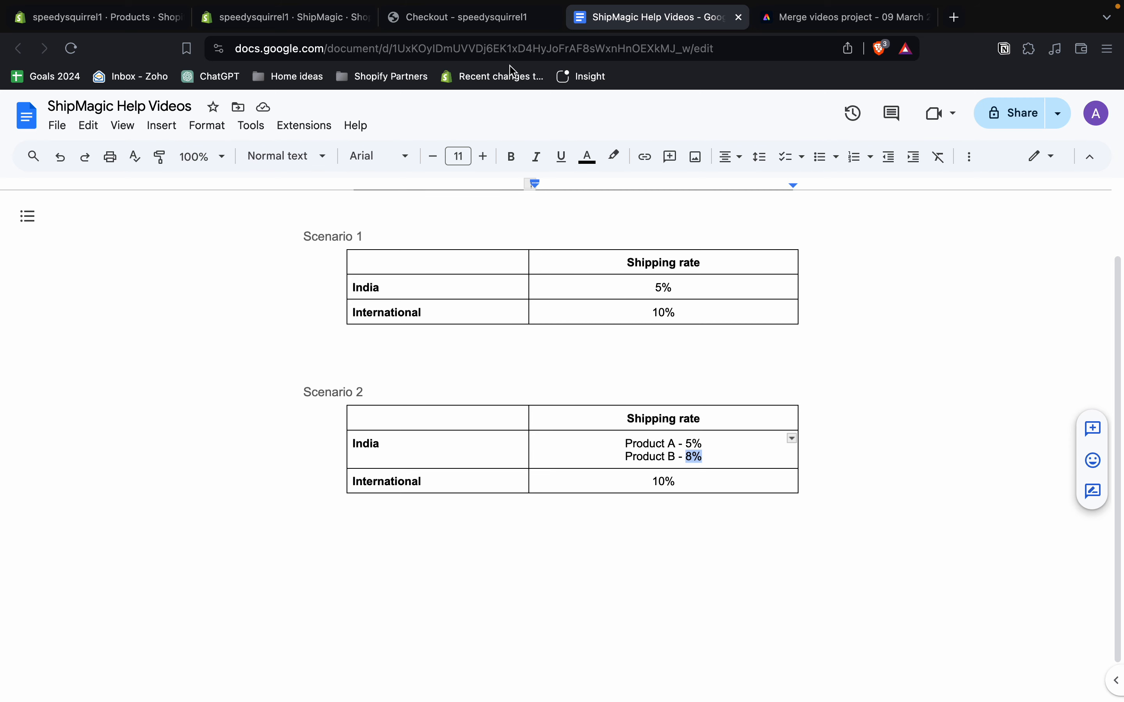
# Open the Percentage rates rule in ShipMagic's Shipping Rates and rename it "Percentage rates - Product A".
pyautogui.click(307, 18)
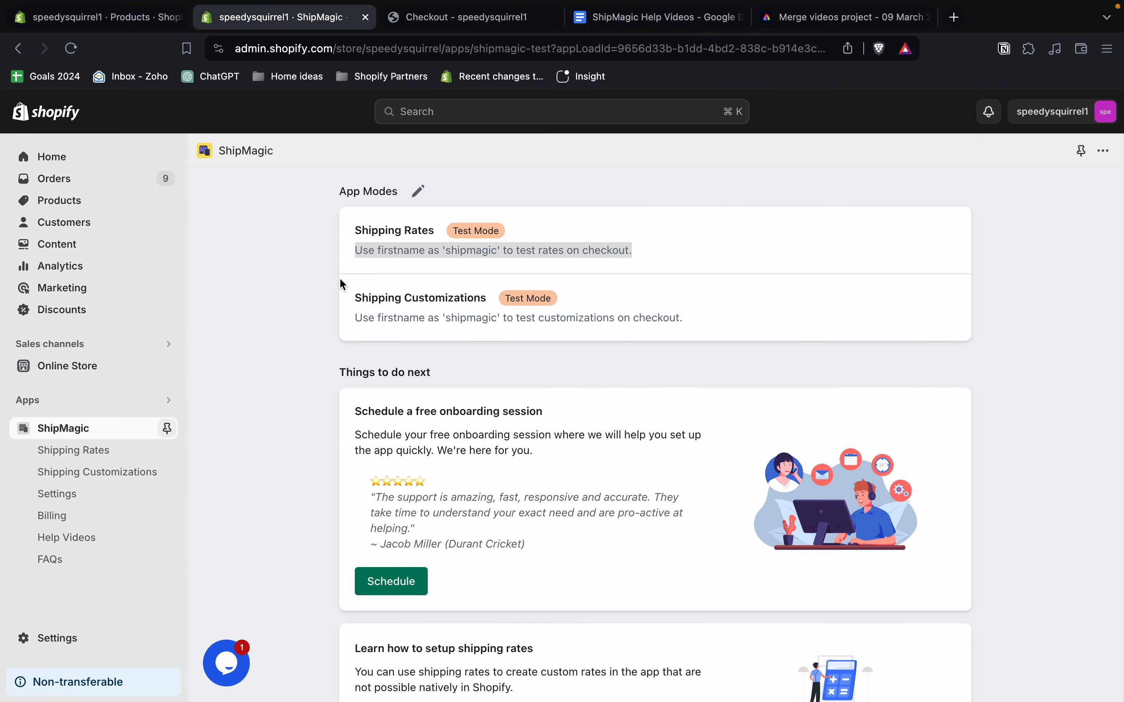
pyautogui.click(107, 454)
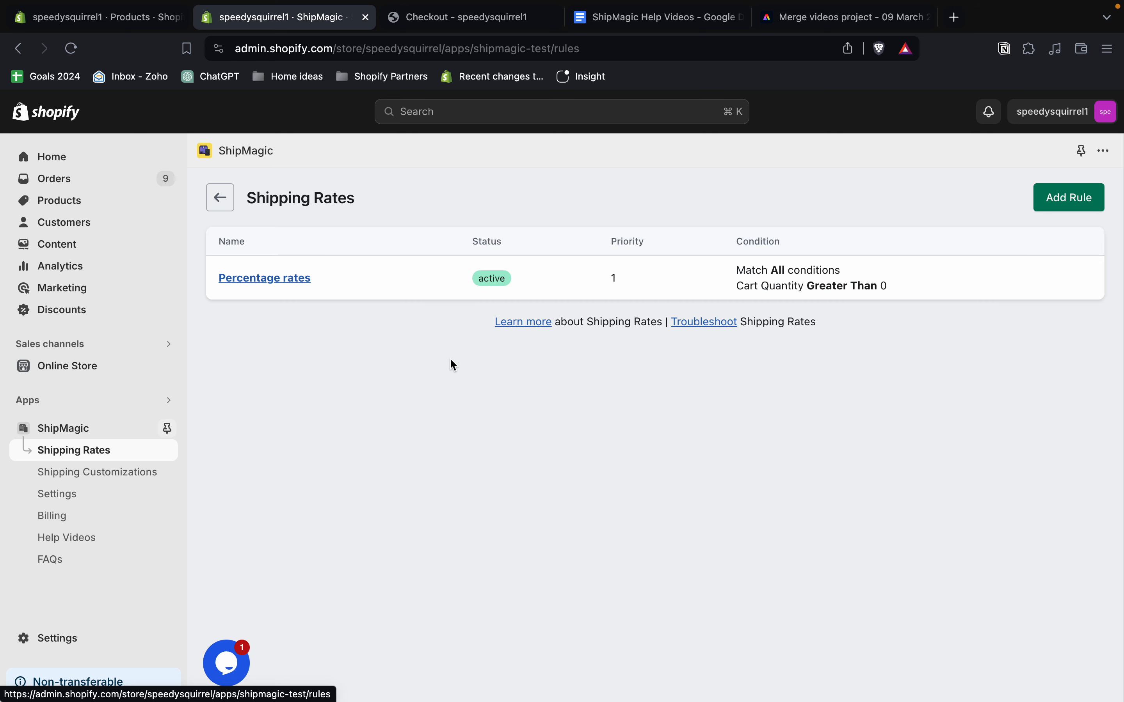
pyautogui.click(275, 278)
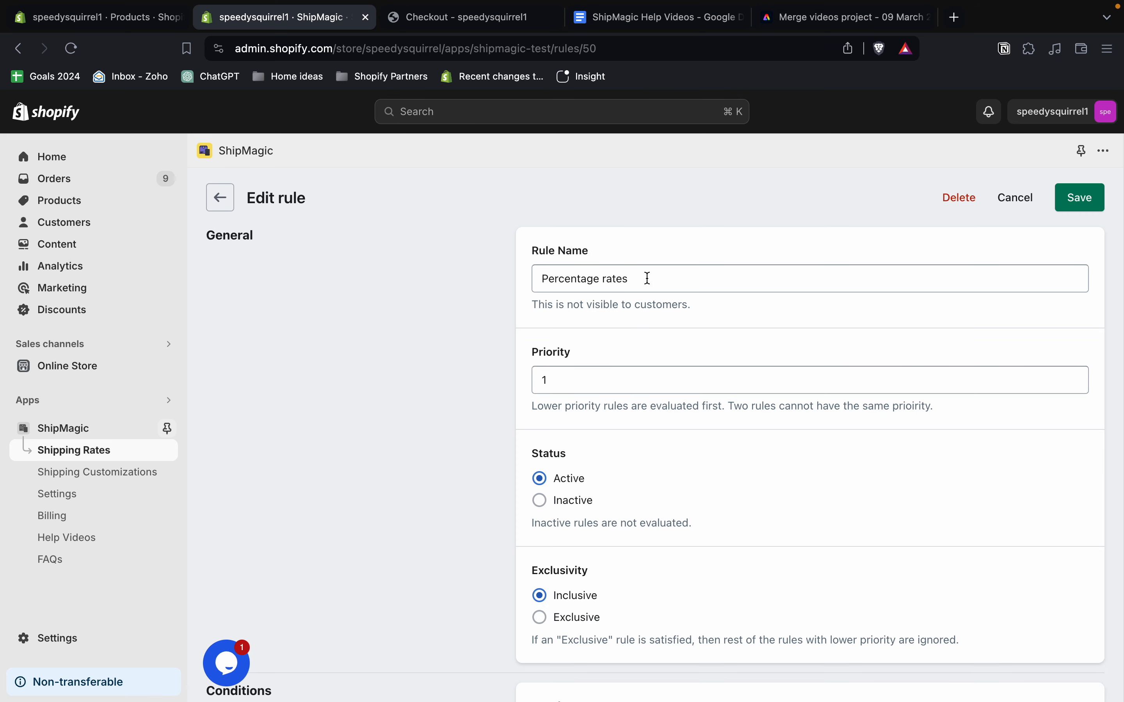
pyautogui.click(648, 279)
pyautogui.write('- P')
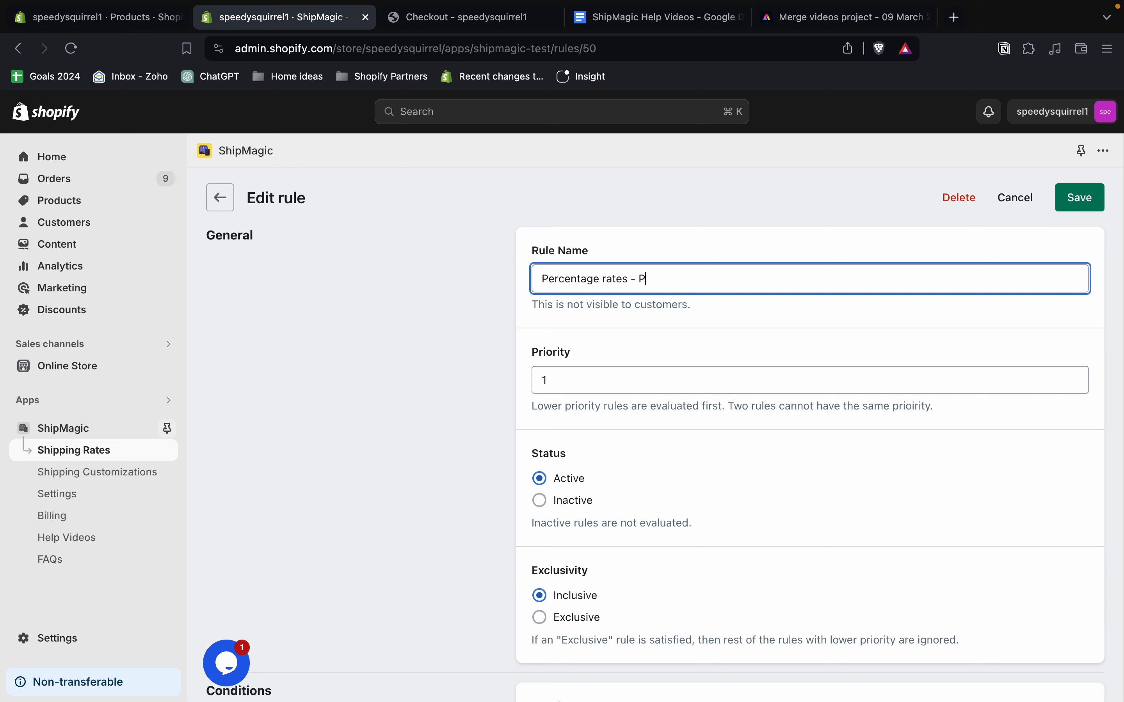
pyautogui.write('roduct')
pyautogui.write(' 4')
pyautogui.click(702, 326)
# Change the rule's Cart Quantity condition to Product Tag Equals and clear its comparison value.
pyautogui.scroll(-9, 702, 327)
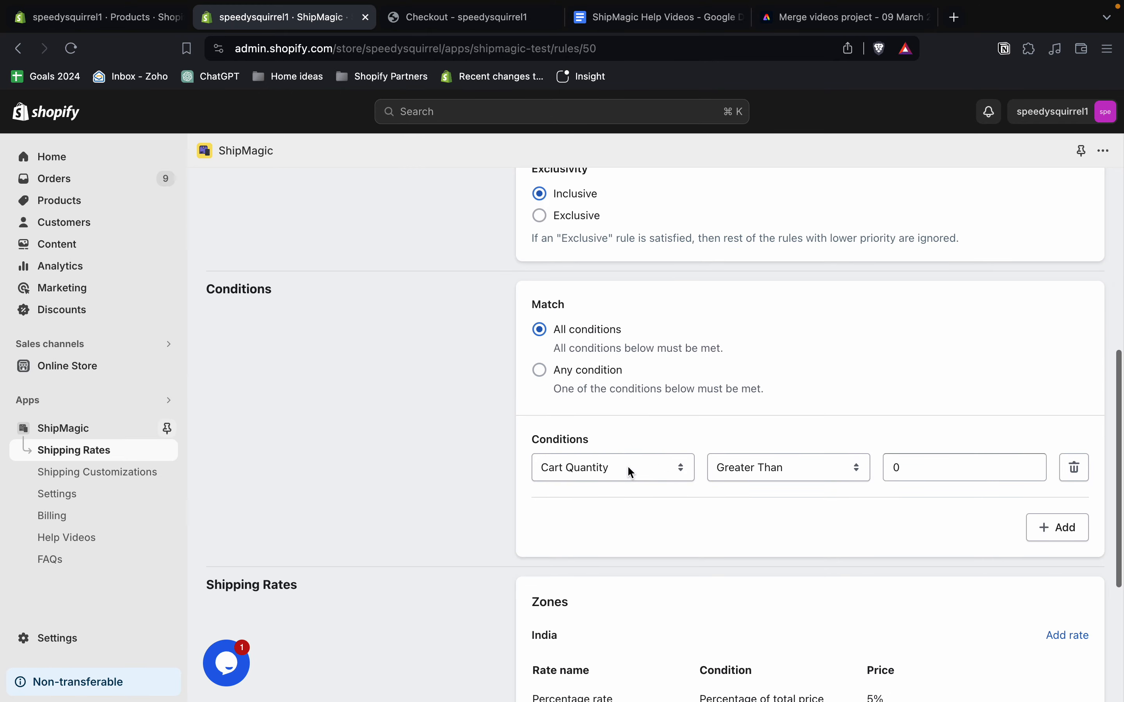
pyautogui.click(630, 473)
pyautogui.click(630, 472)
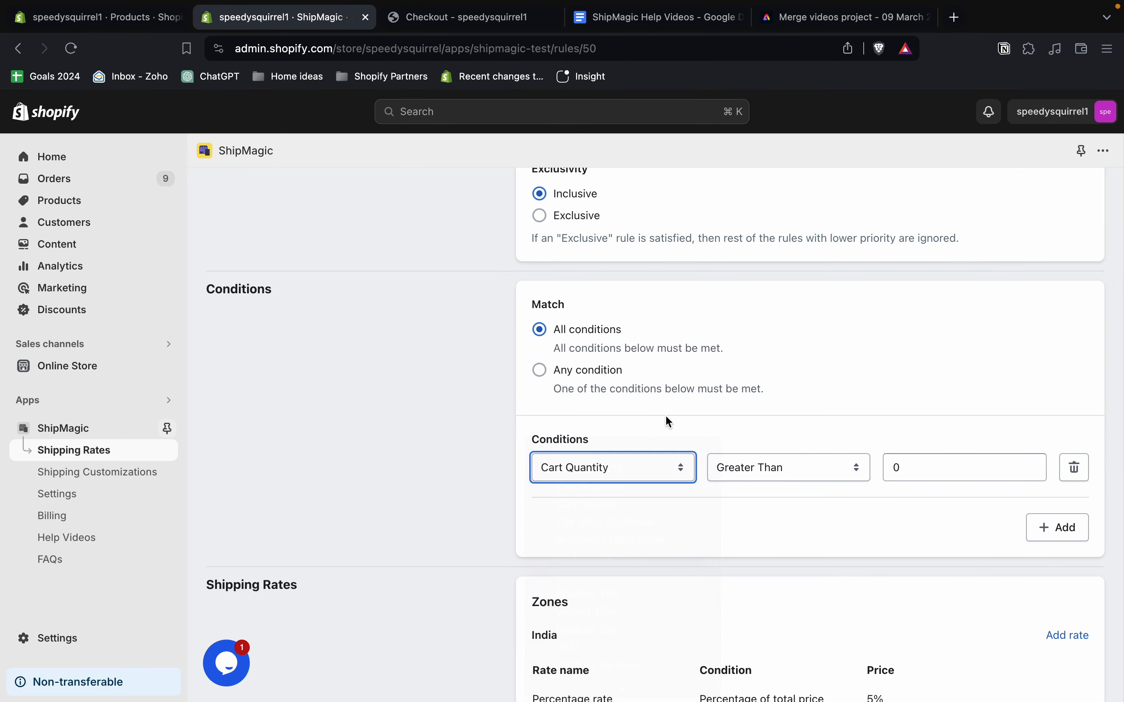
pyautogui.scroll(-3, 665, 414)
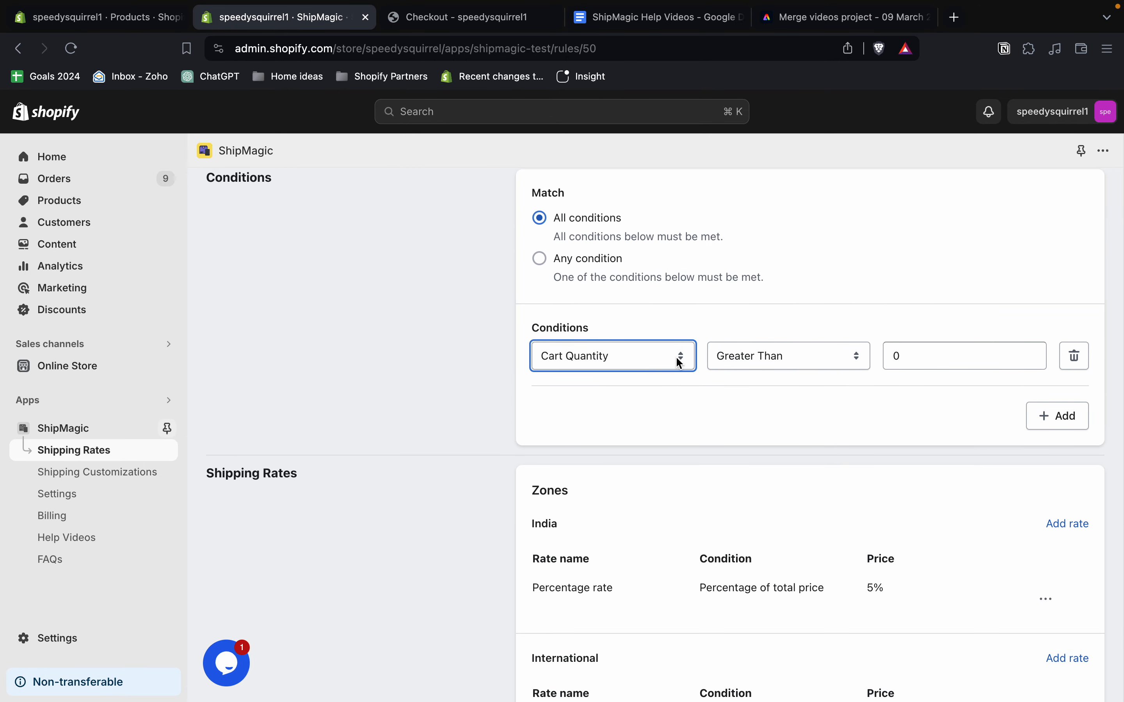
pyautogui.click(639, 357)
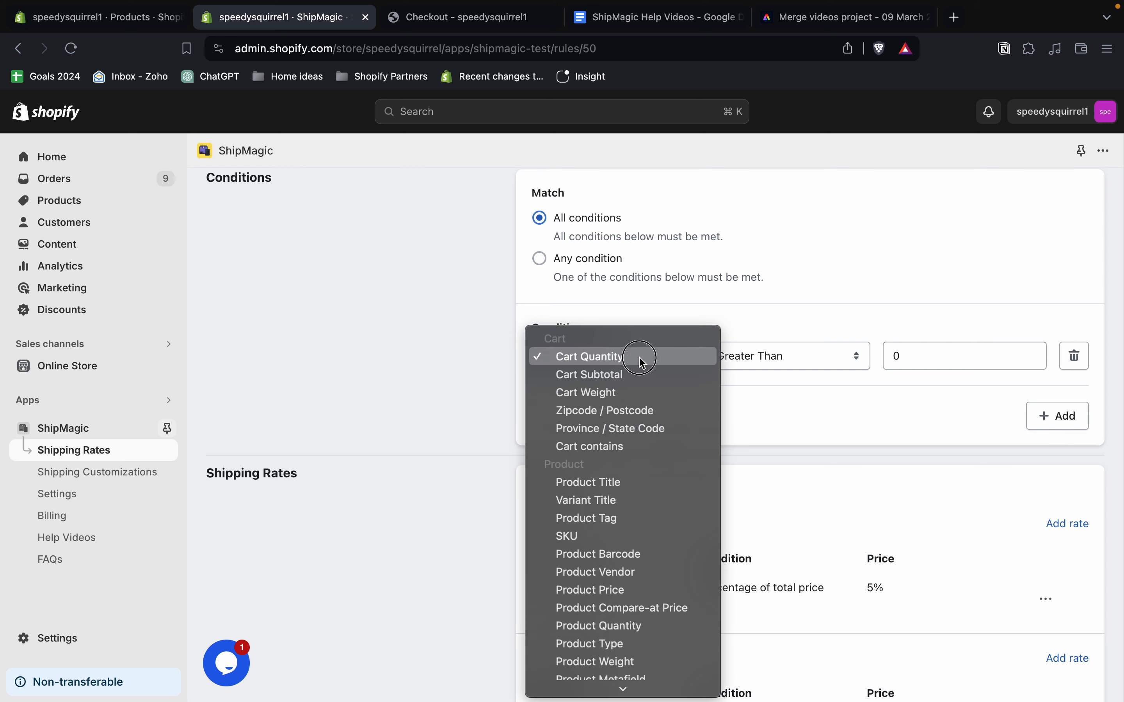
pyautogui.scroll(-1, 623, 482)
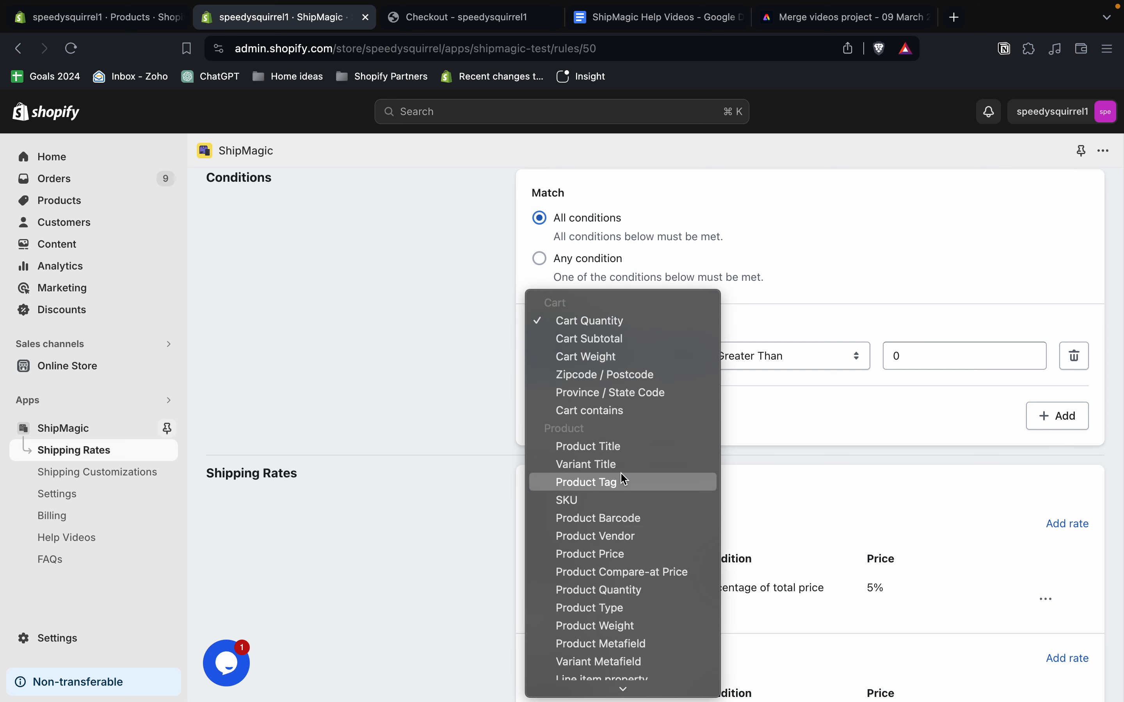
pyautogui.click(596, 485)
pyautogui.click(923, 356)
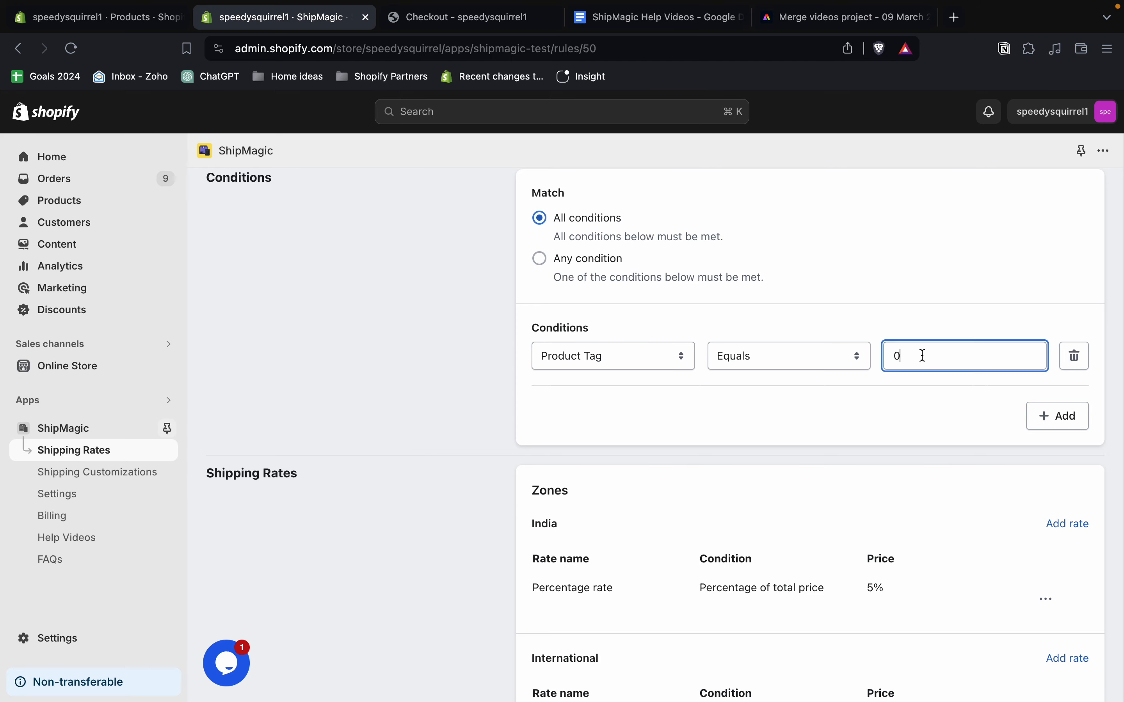
pyautogui.press('BackSpace')
# Open The Archived Snowboard in the Shopify product list and examine its title and tags.
pyautogui.click(139, 21)
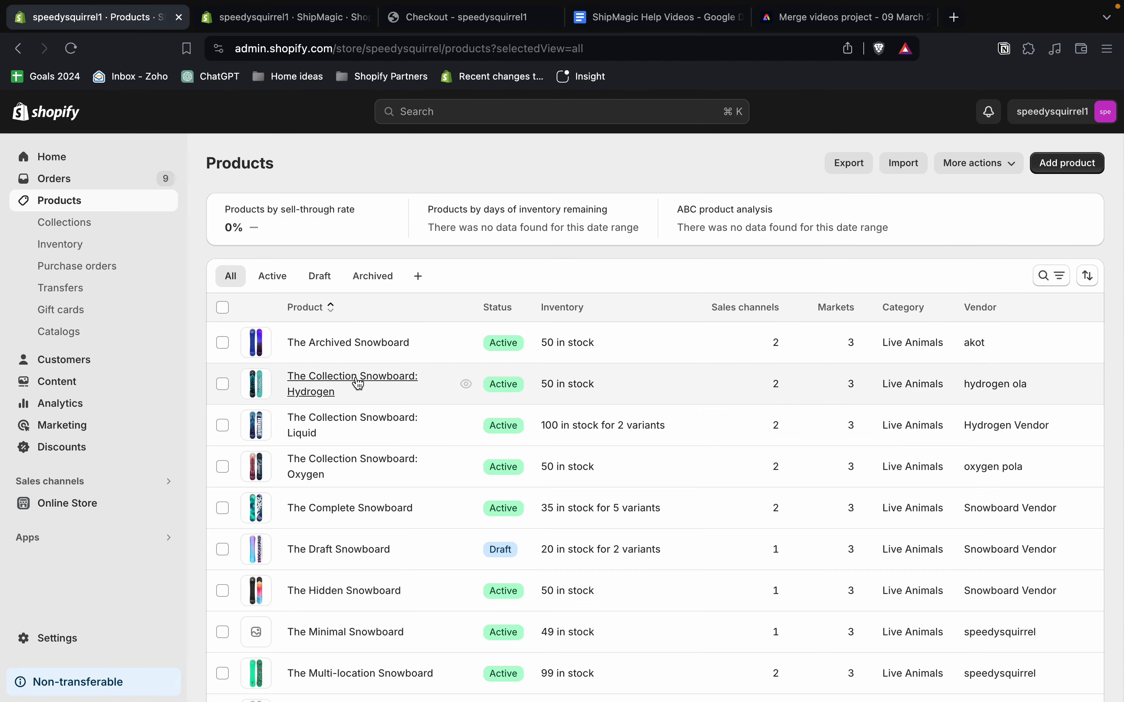
pyautogui.moveTo(411, 347); pyautogui.dragTo(284, 346)
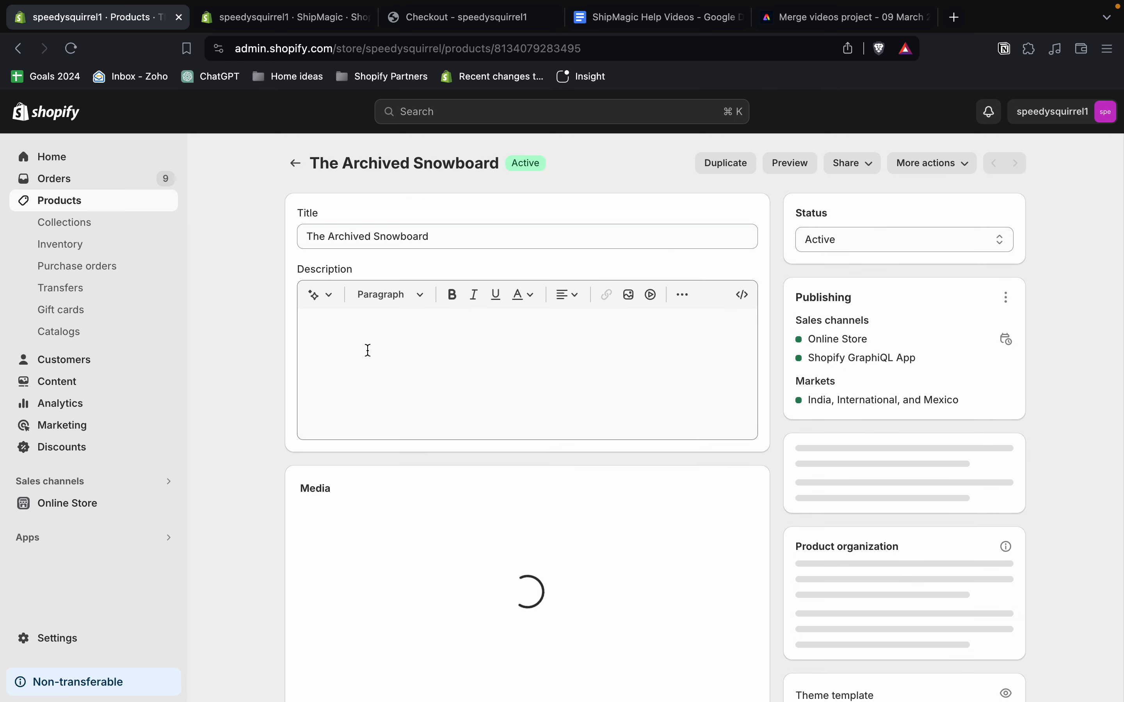
pyautogui.scroll(-6, 462, 234)
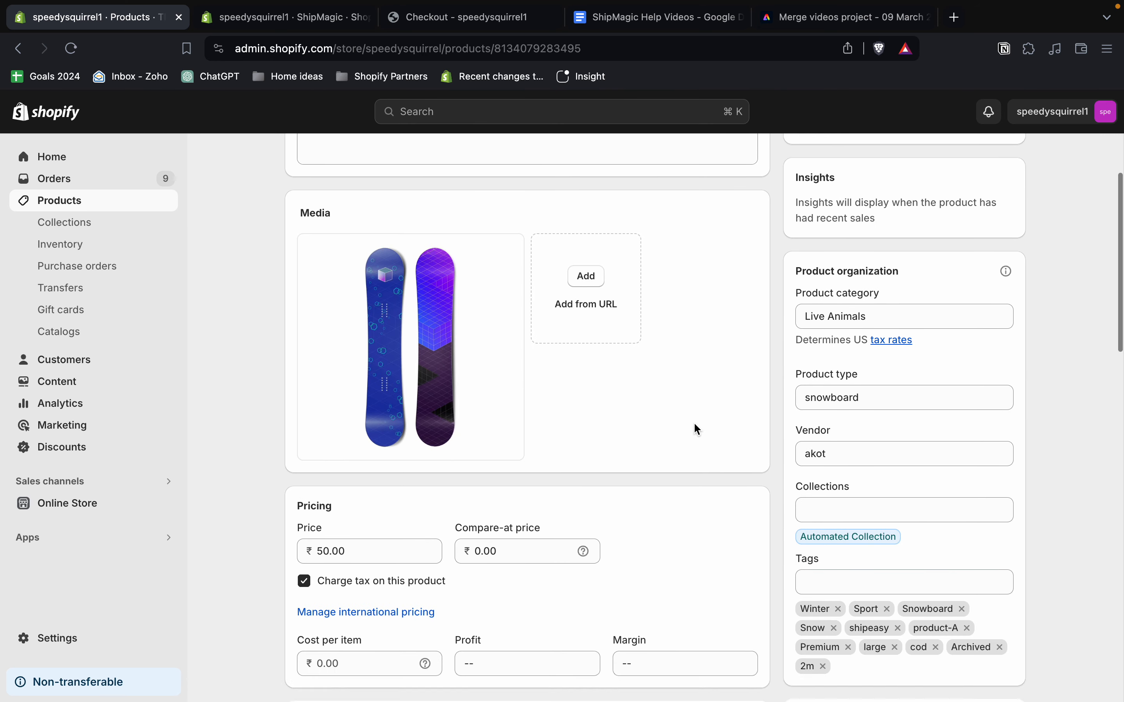
pyautogui.scroll(-2, 694, 422)
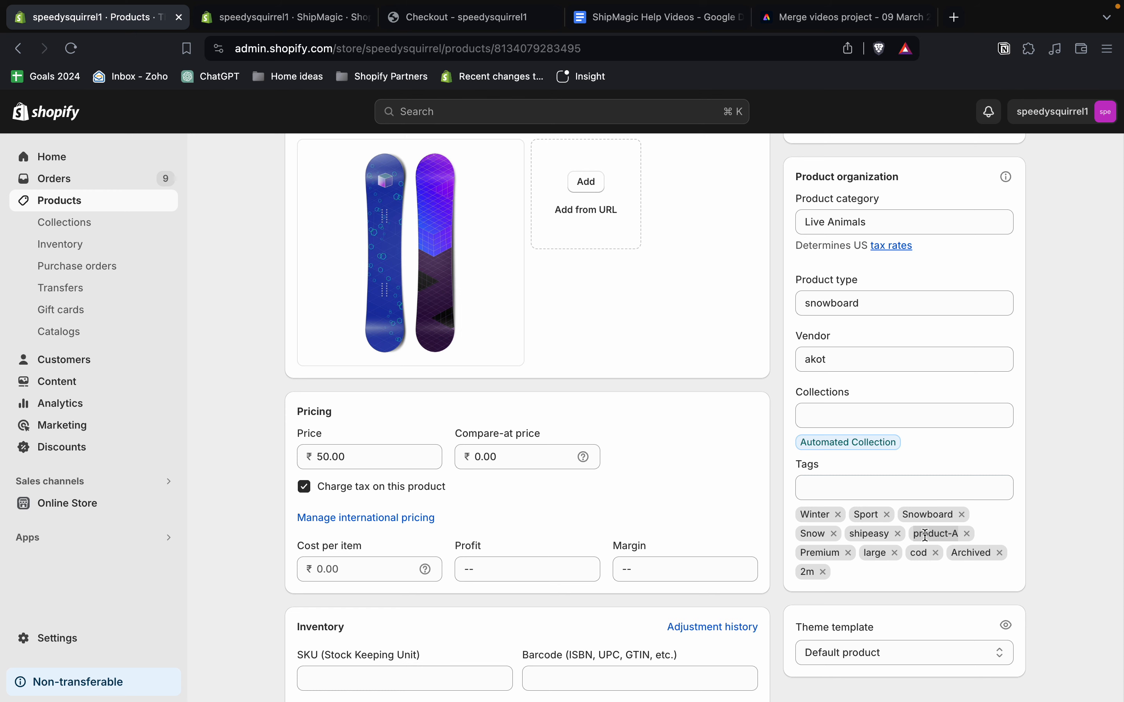
pyautogui.scroll(8, 929, 534)
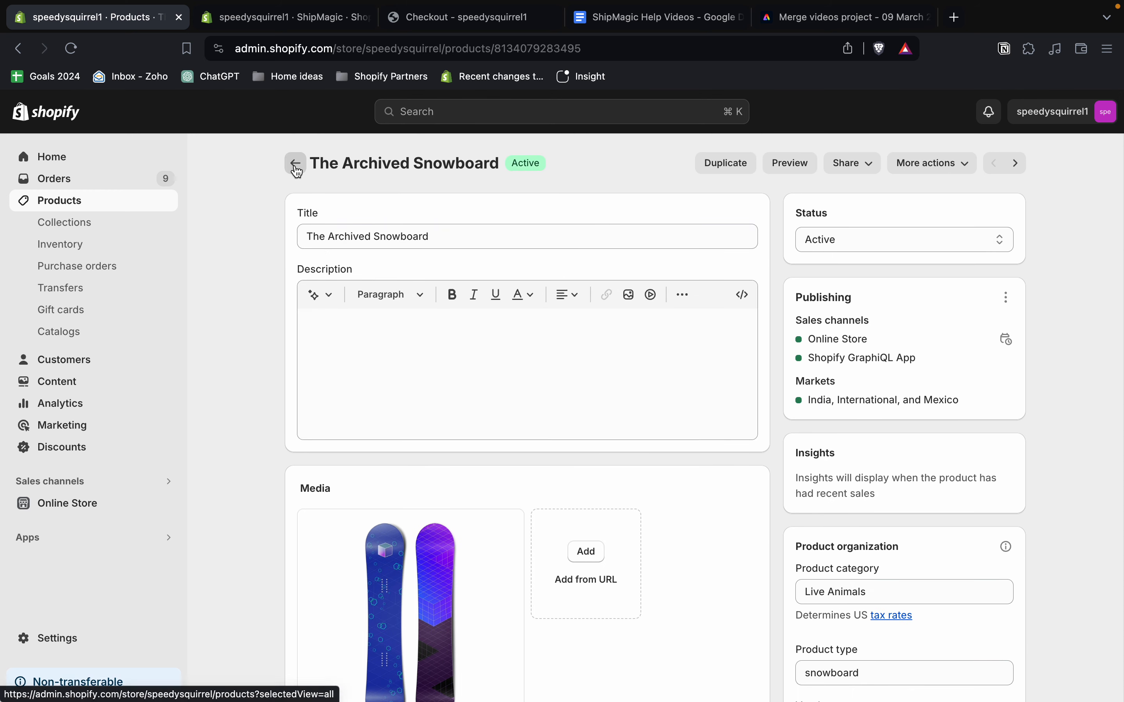
pyautogui.tripleClick(392, 228)
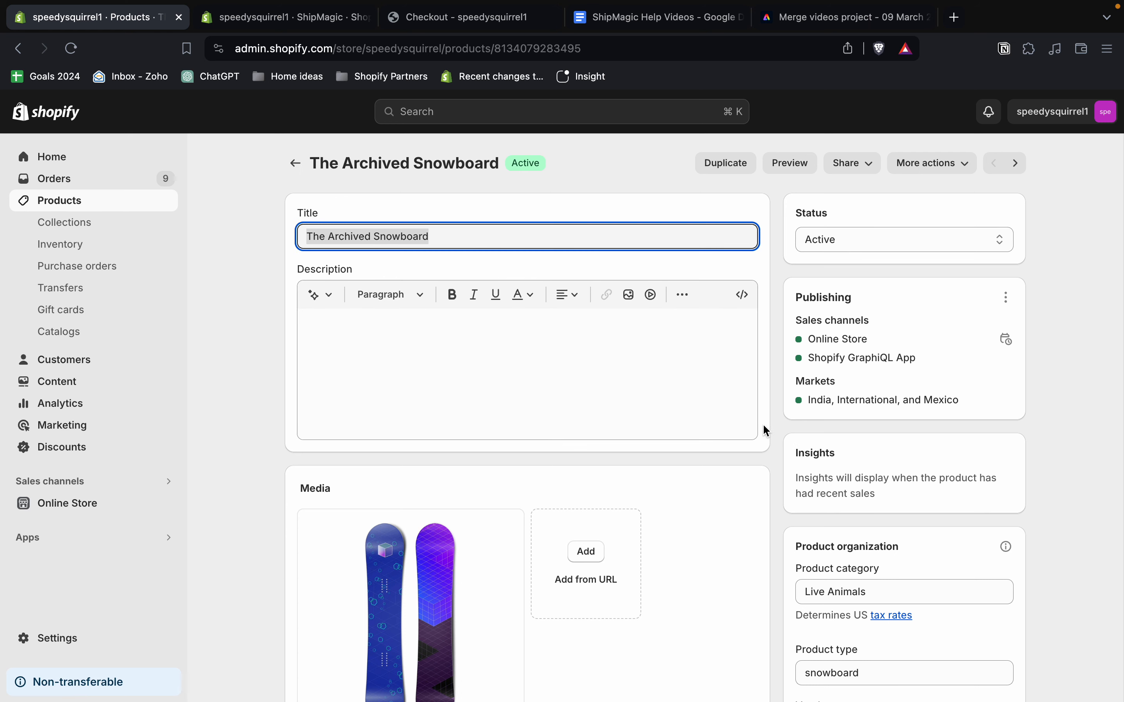
pyautogui.scroll(-2, 826, 578)
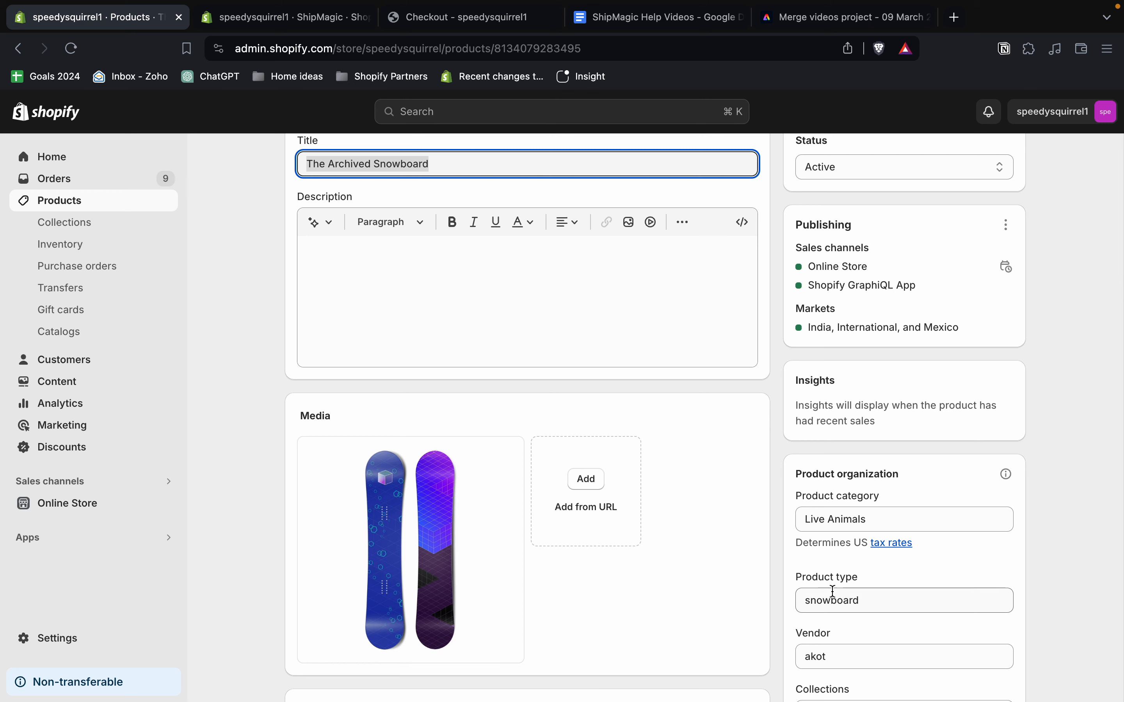
pyautogui.scroll(2, 743, 581)
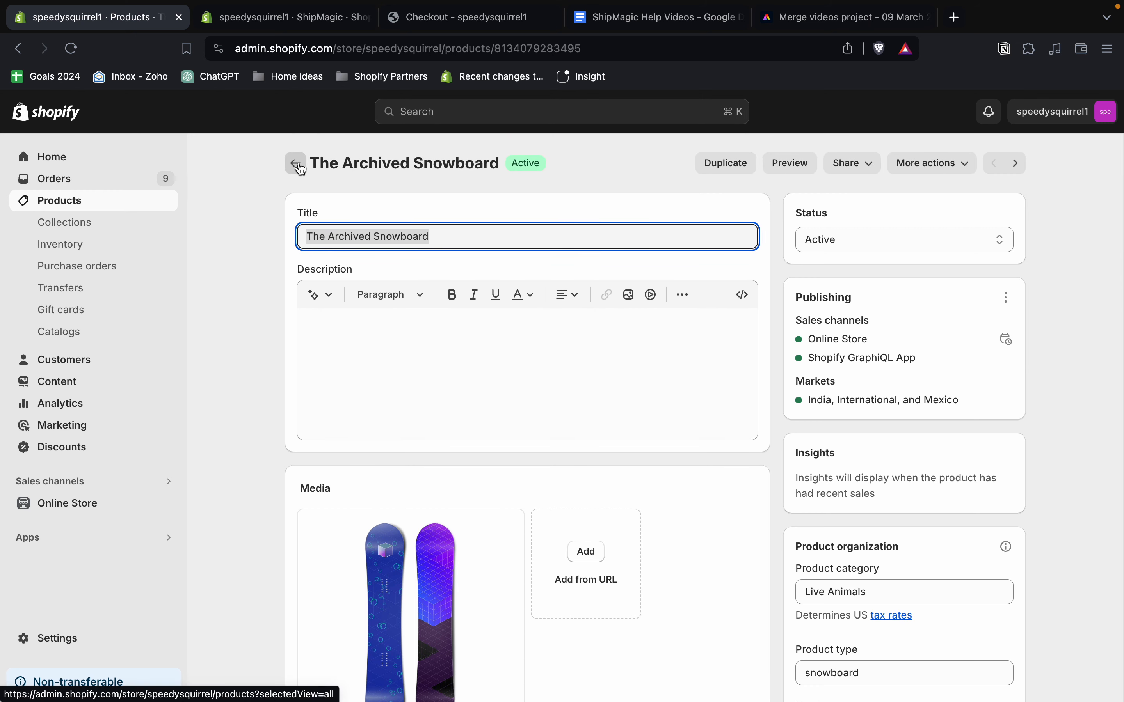
# Open The Collection Snowboard: Hydrogen from the product list and examine its tags.
pyautogui.click(298, 164)
pyautogui.click(329, 384)
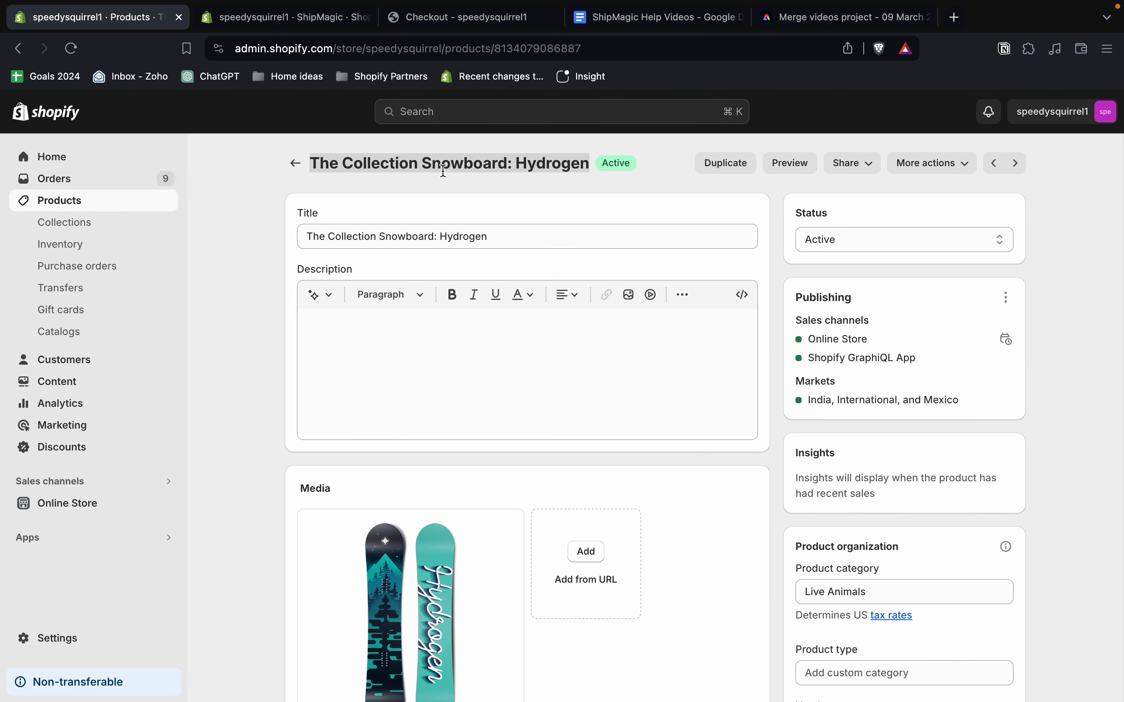
pyautogui.scroll(-7, 520, 185)
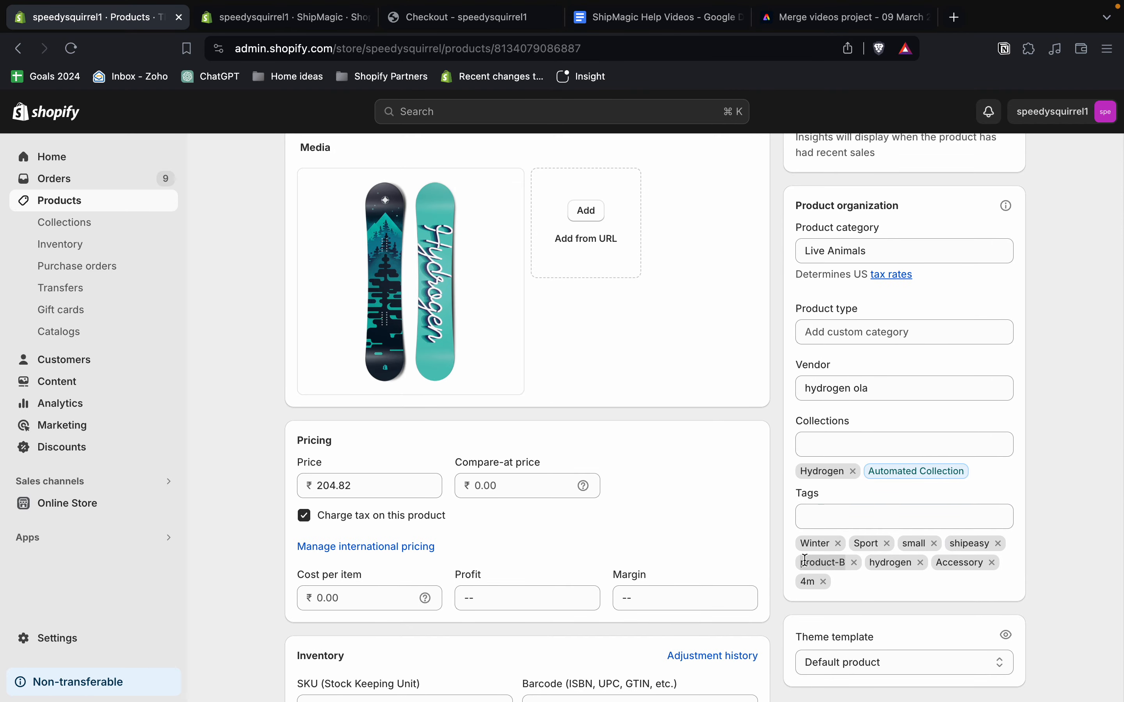
pyautogui.scroll(7, 715, 519)
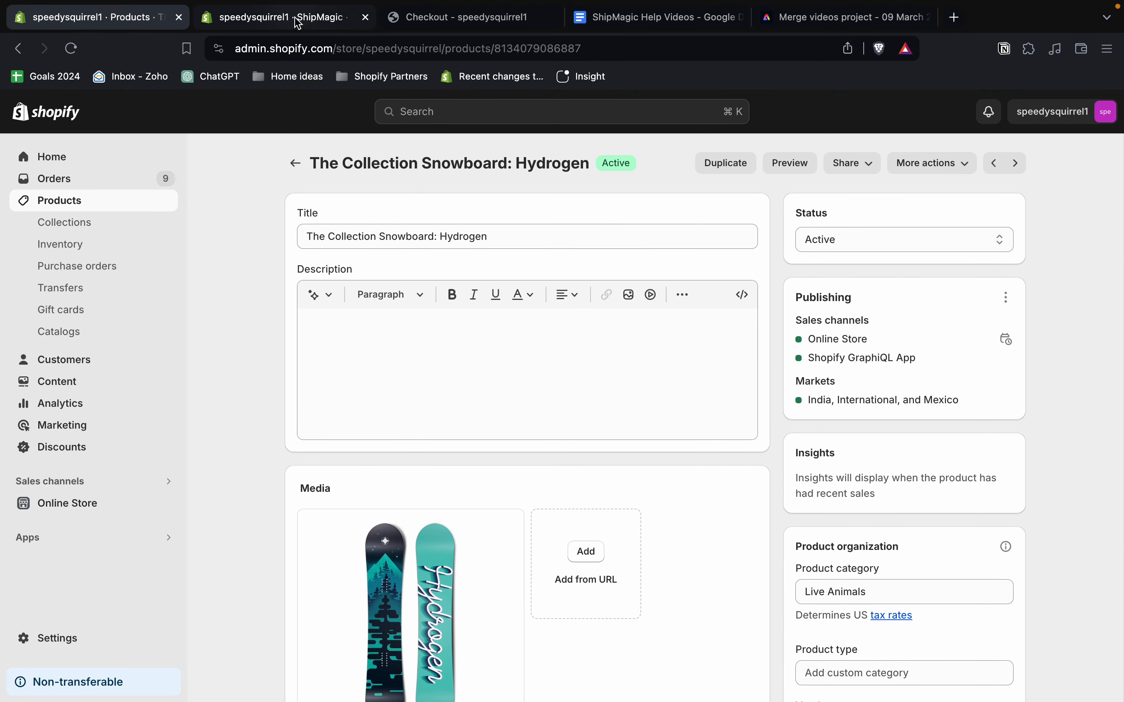
# Return to the ShipMagic rule and set its Product Tag Equals condition to "product-A".
pyautogui.click(295, 19)
pyautogui.scroll(-1, 650, 403)
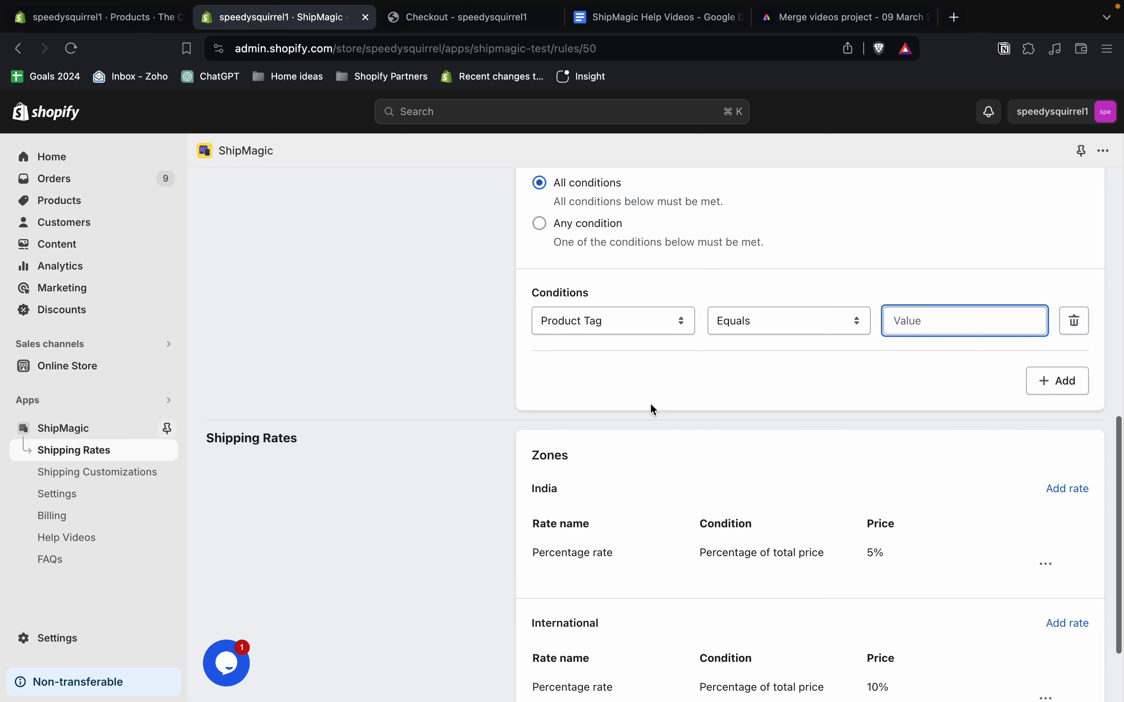
pyautogui.click(928, 334)
pyautogui.write('product')
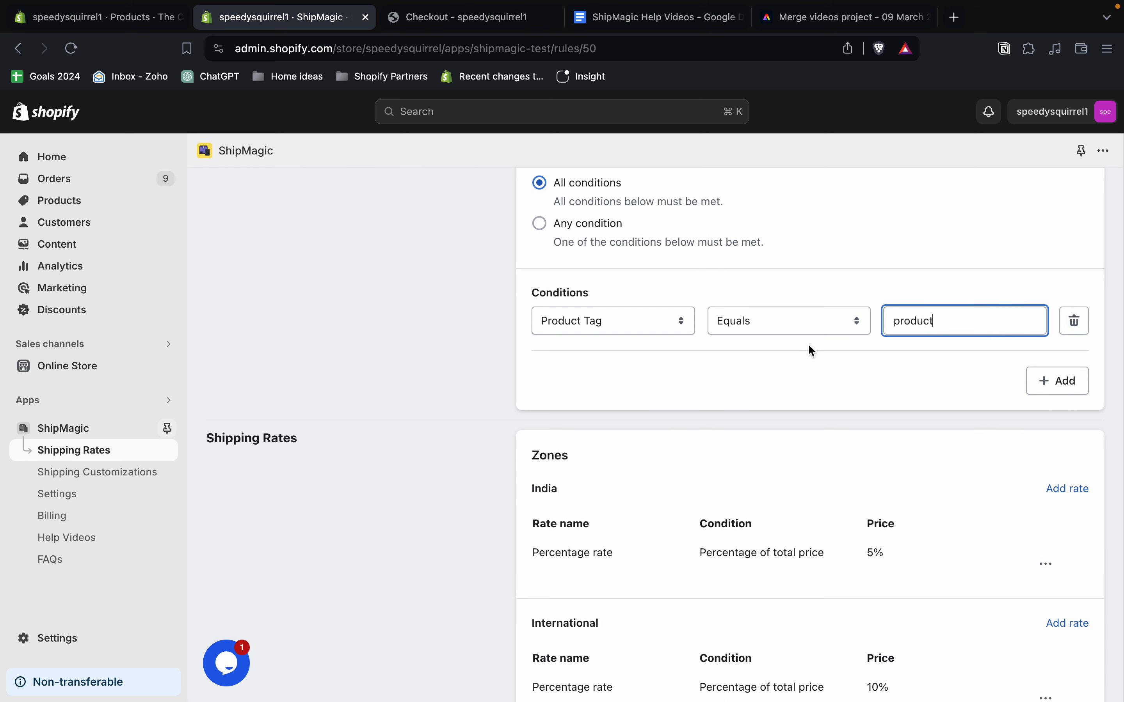
pyautogui.write('-A')
pyautogui.click(913, 380)
# Compare the rule's India and International rates with the Scenario 2 table in the ShipMagic Help Videos document.
pyautogui.scroll(-3, 913, 380)
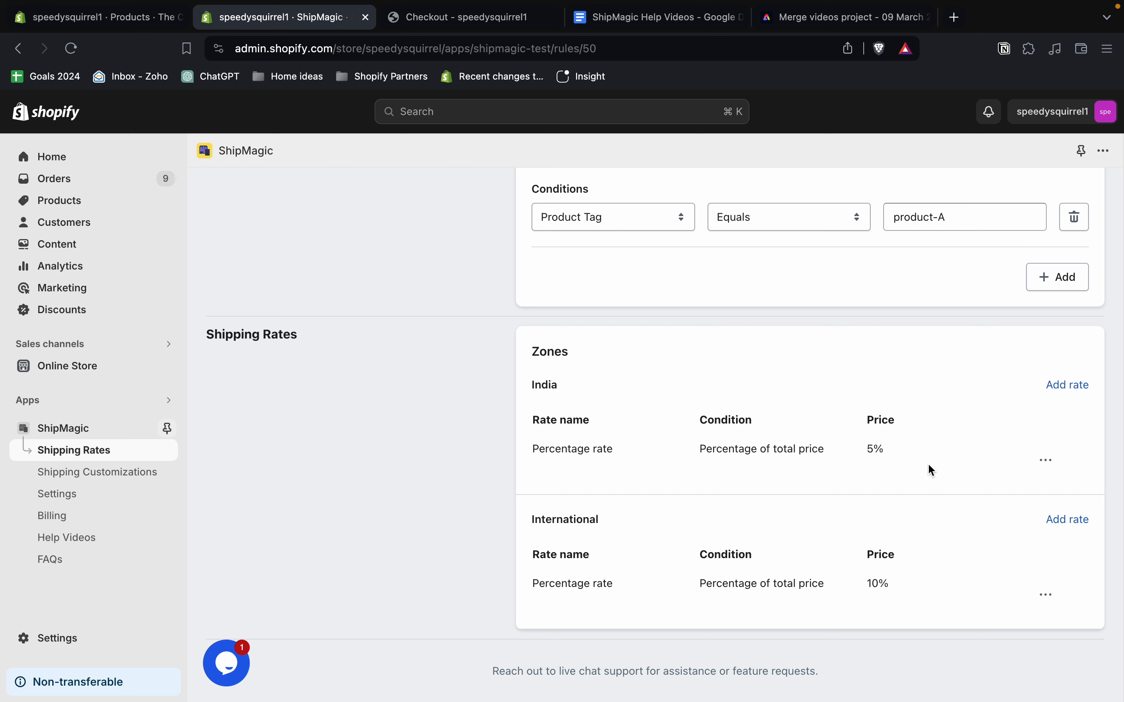
pyautogui.doubleClick(874, 449)
pyautogui.doubleClick(875, 584)
pyautogui.click(465, 19)
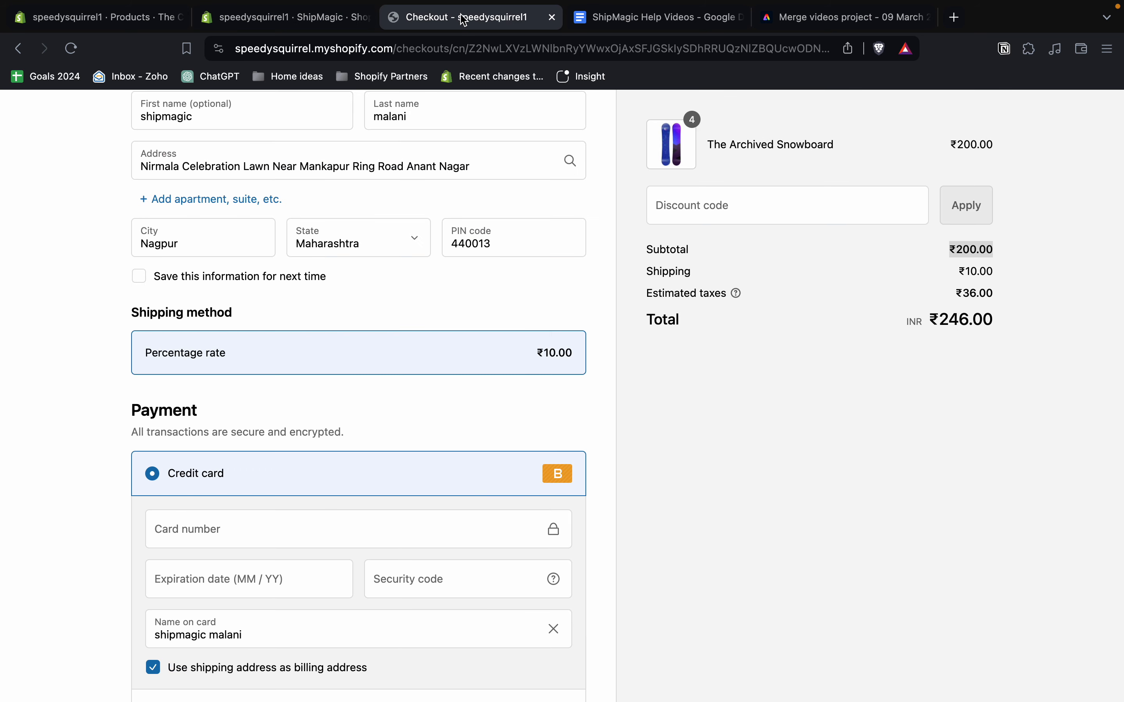
pyautogui.click(645, 18)
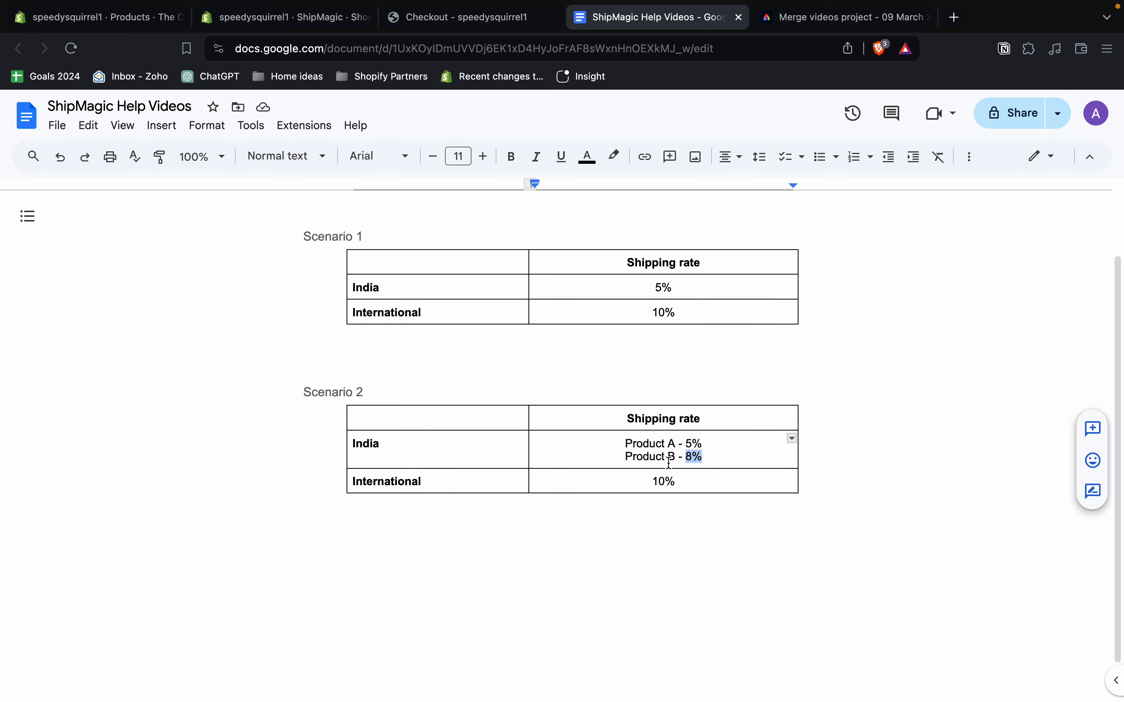
pyautogui.tripleClick(692, 442)
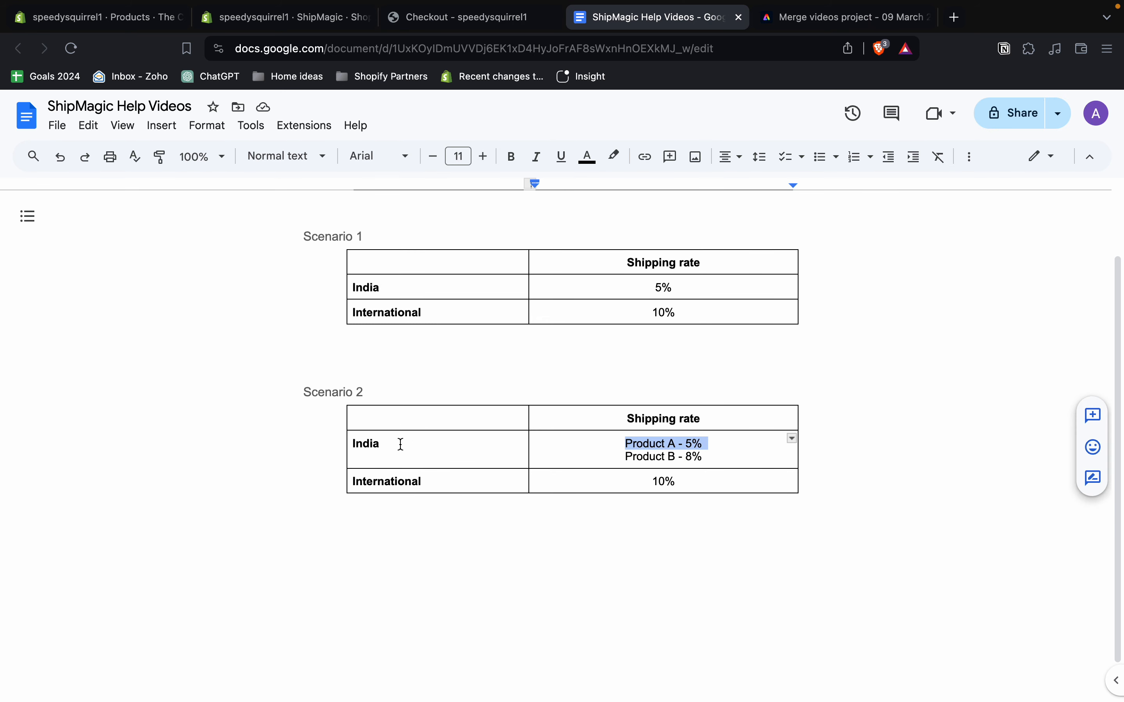
pyautogui.doubleClick(667, 482)
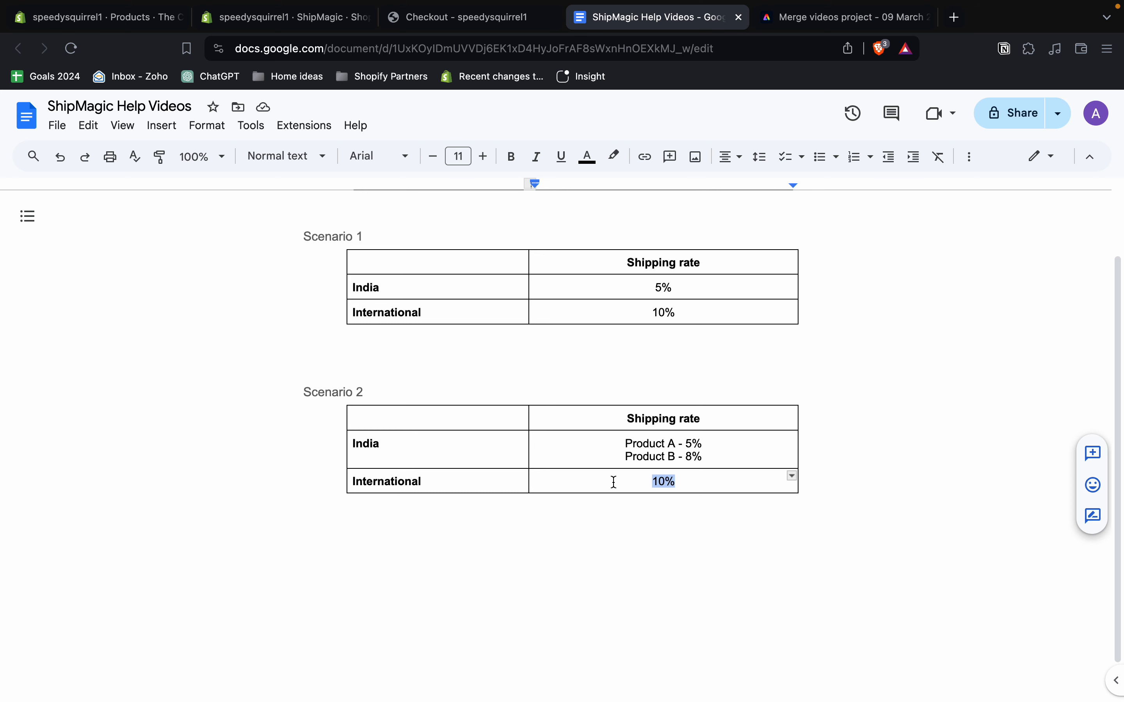
pyautogui.click(418, 481)
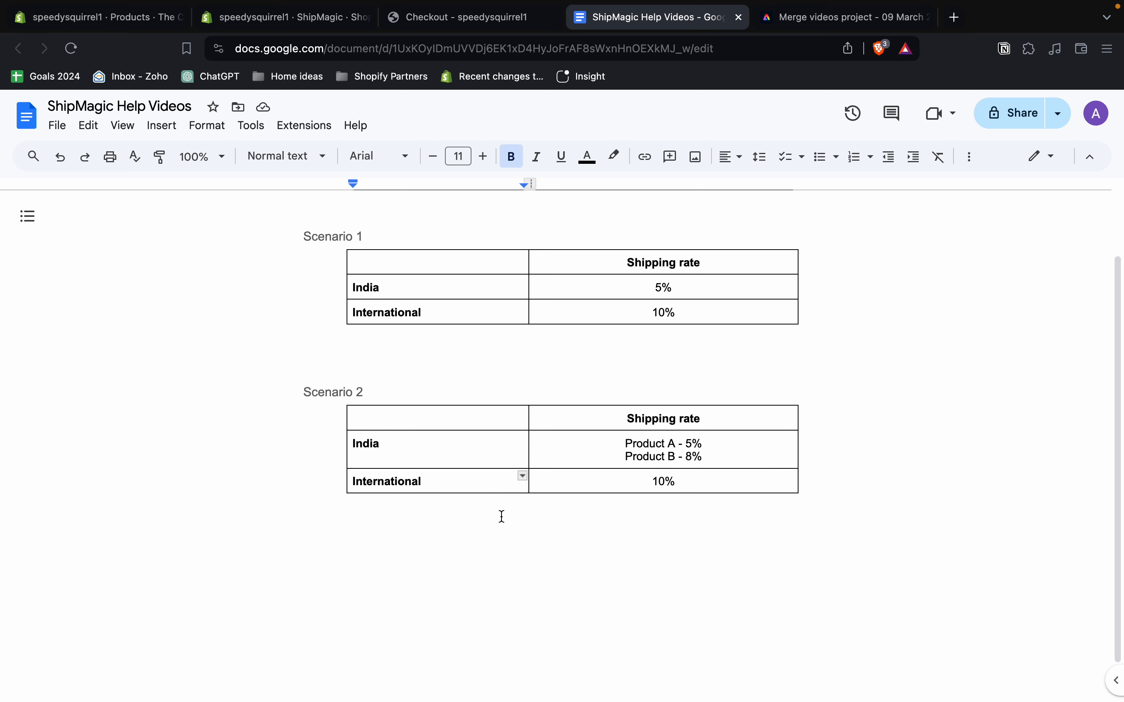
pyautogui.click(587, 519)
# Add a new ShipMagic shipping rule named "Percentage Rates - Product B" with priority 2.
pyautogui.click(273, 18)
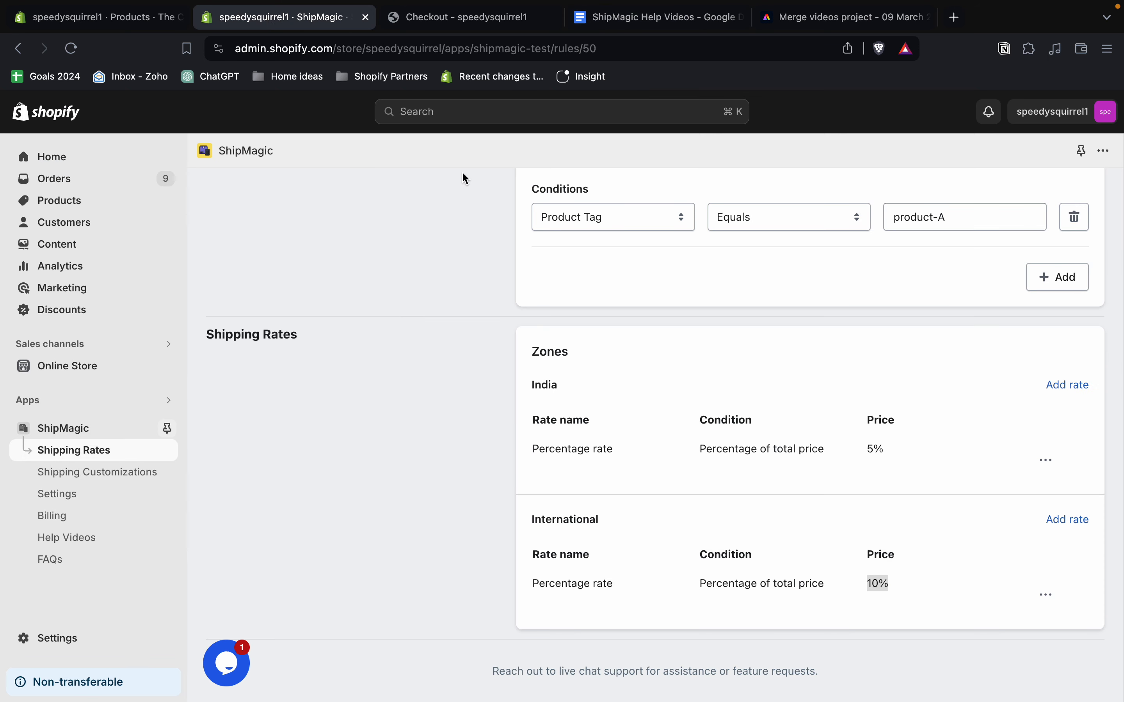
pyautogui.scroll(10, 706, 436)
pyautogui.click(219, 198)
pyautogui.click(1057, 210)
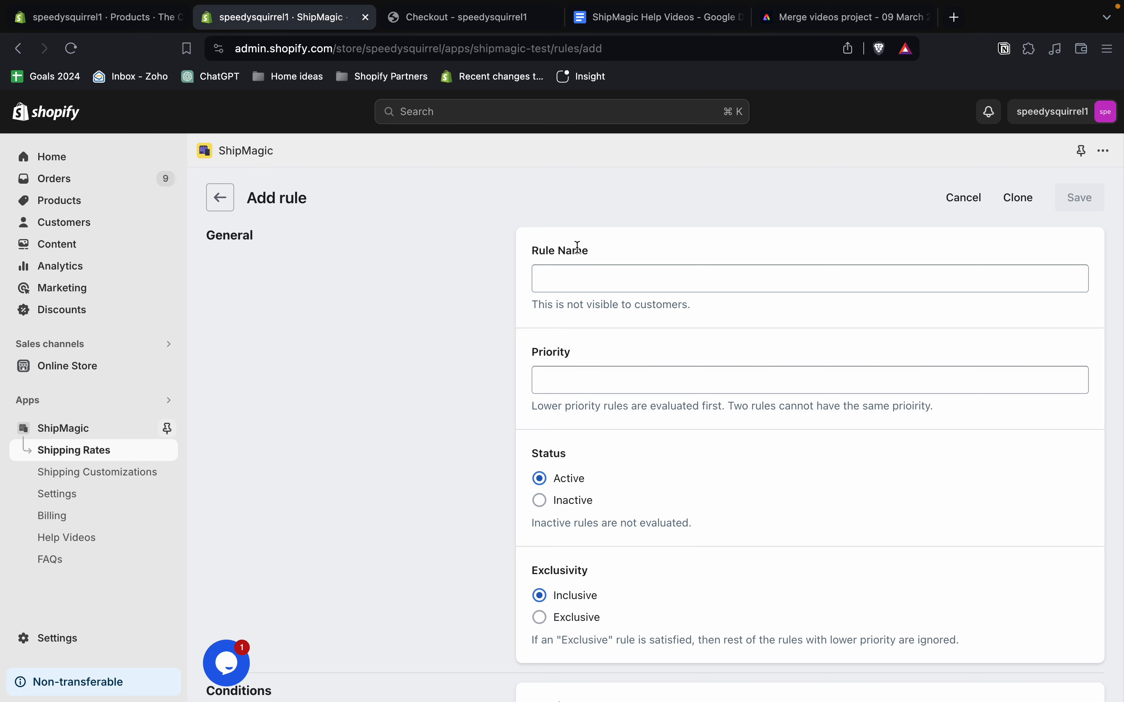
pyautogui.click(570, 277)
pyautogui.write('Perc')
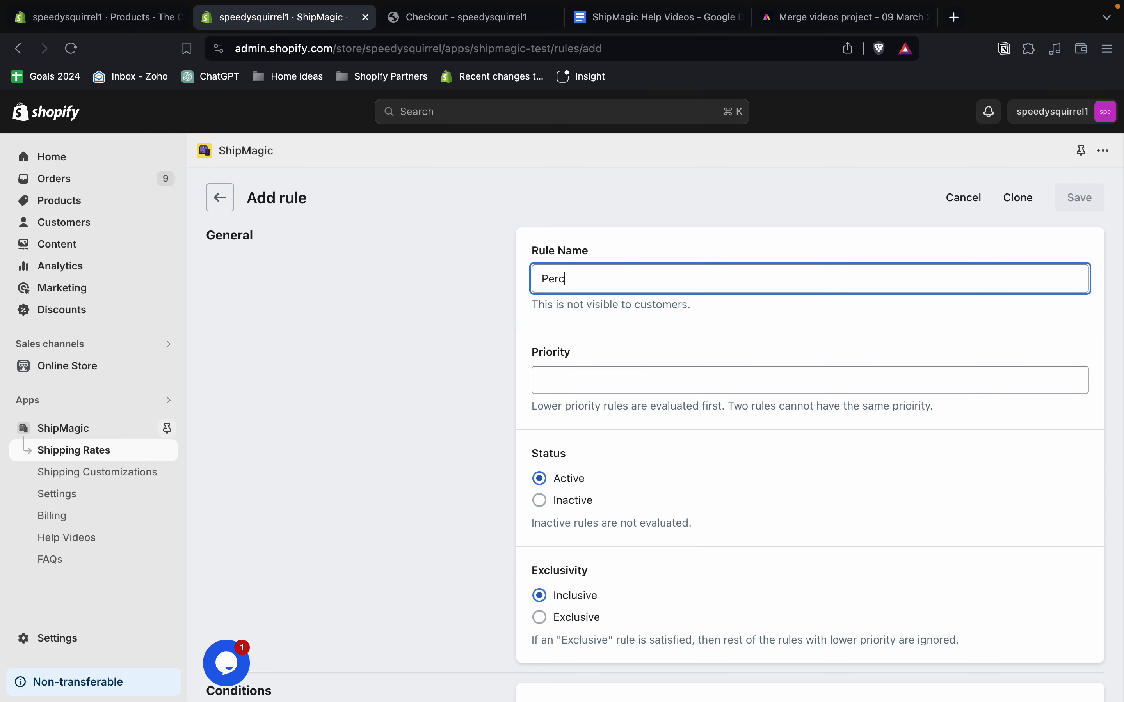
pyautogui.write('entage Rates - Product B')
pyautogui.click(542, 380)
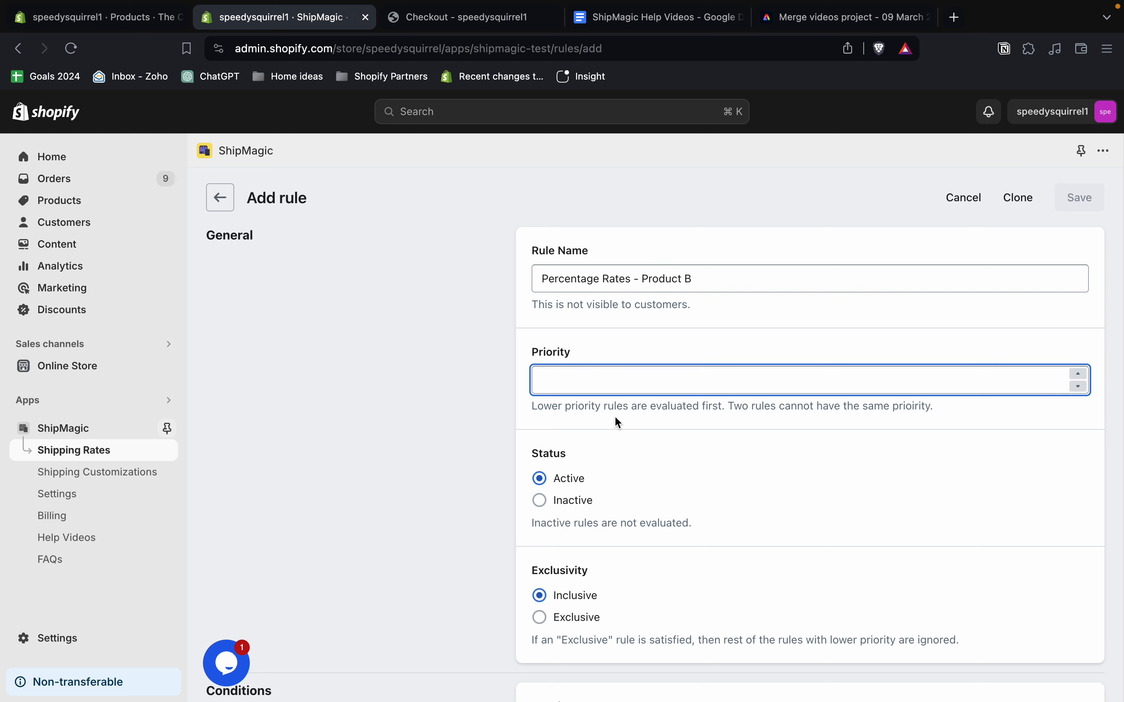
pyautogui.write('2')
# Set the new rule's Product Tag Equals condition to "product-B".
pyautogui.scroll(-5, 615, 425)
pyautogui.scroll(-6, 616, 424)
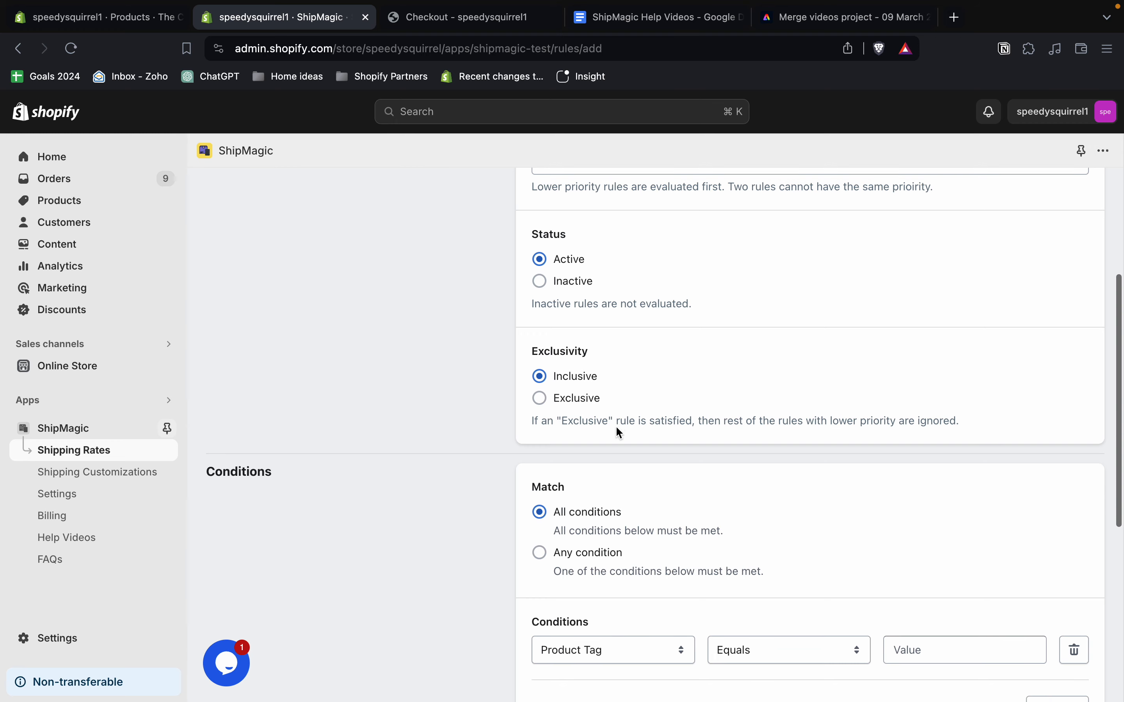
pyautogui.click(921, 395)
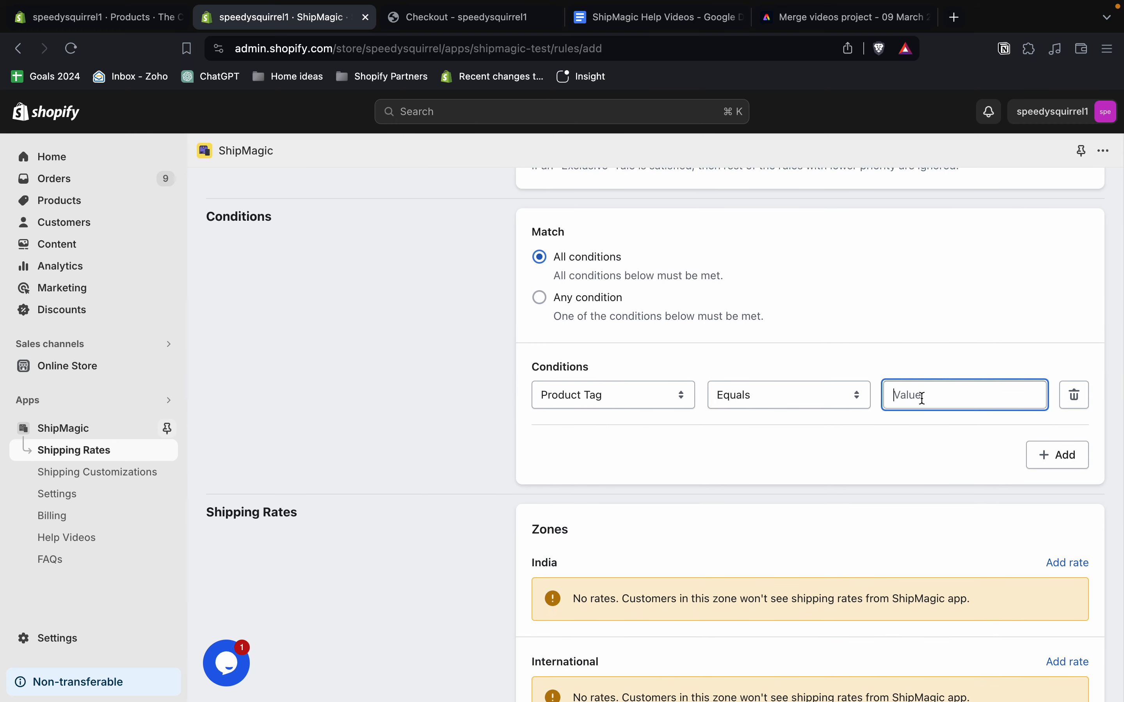
pyautogui.write('product-B')
pyautogui.click(728, 434)
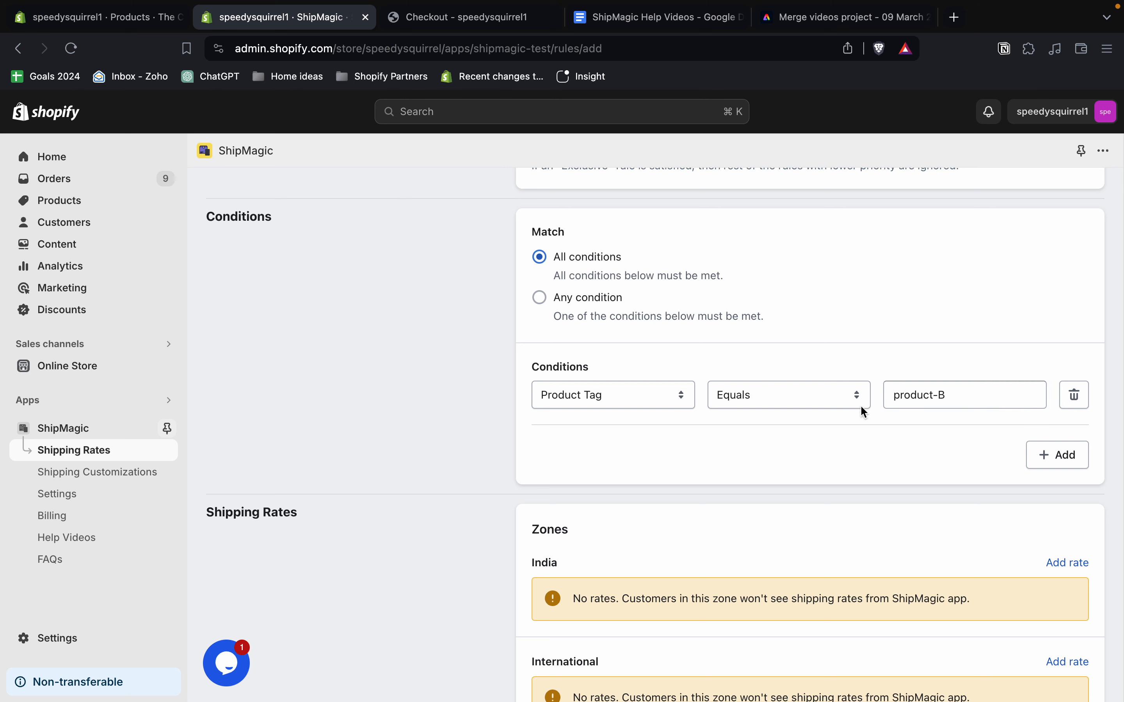
# Start a new rate for the India zone and name it "Percentage rate".
pyautogui.scroll(-2, 958, 407)
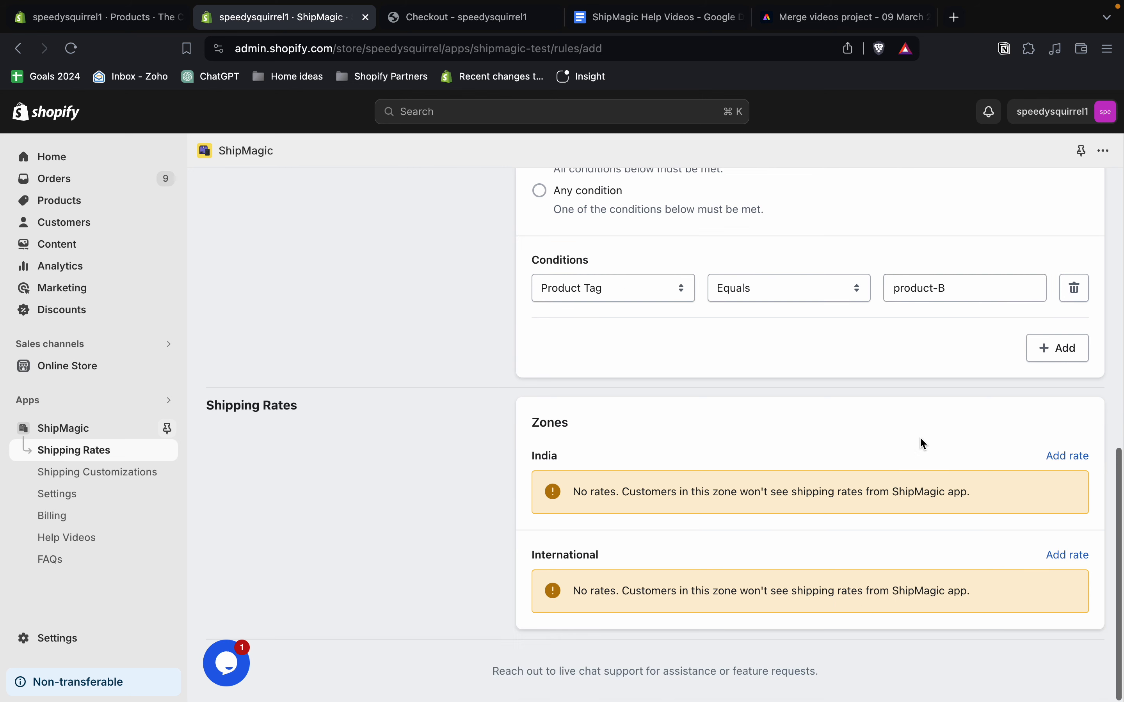
pyautogui.click(1051, 457)
pyautogui.click(571, 303)
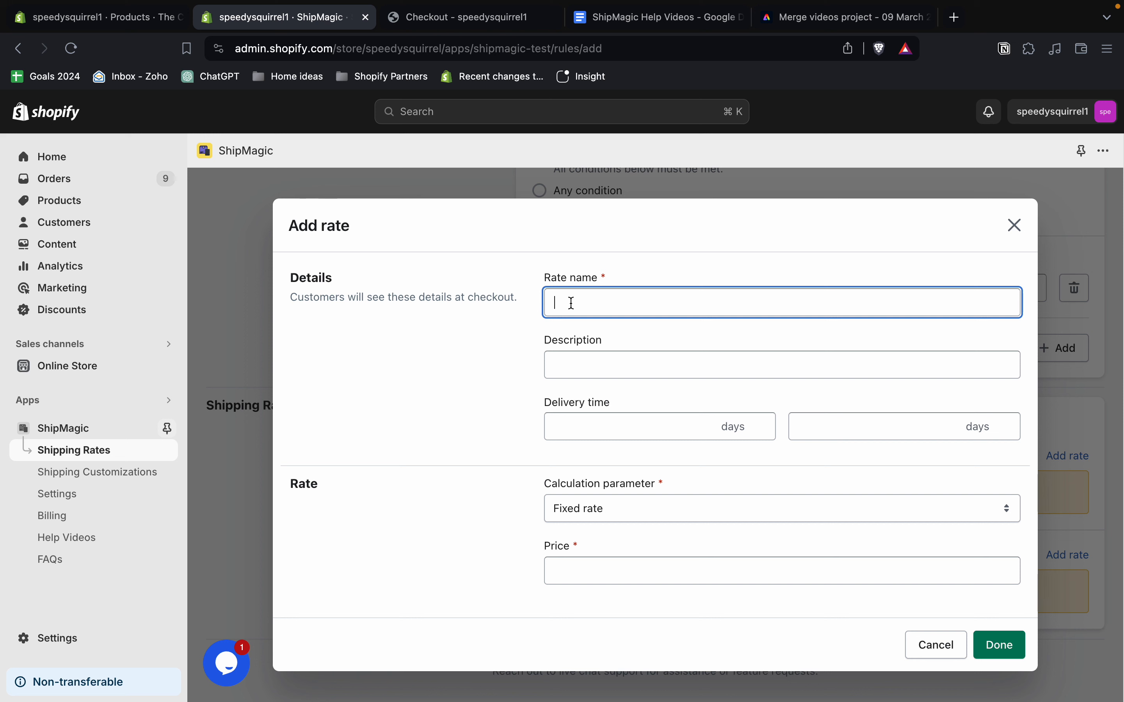
pyautogui.write('Percentage rate')
pyautogui.tripleClick(596, 299)
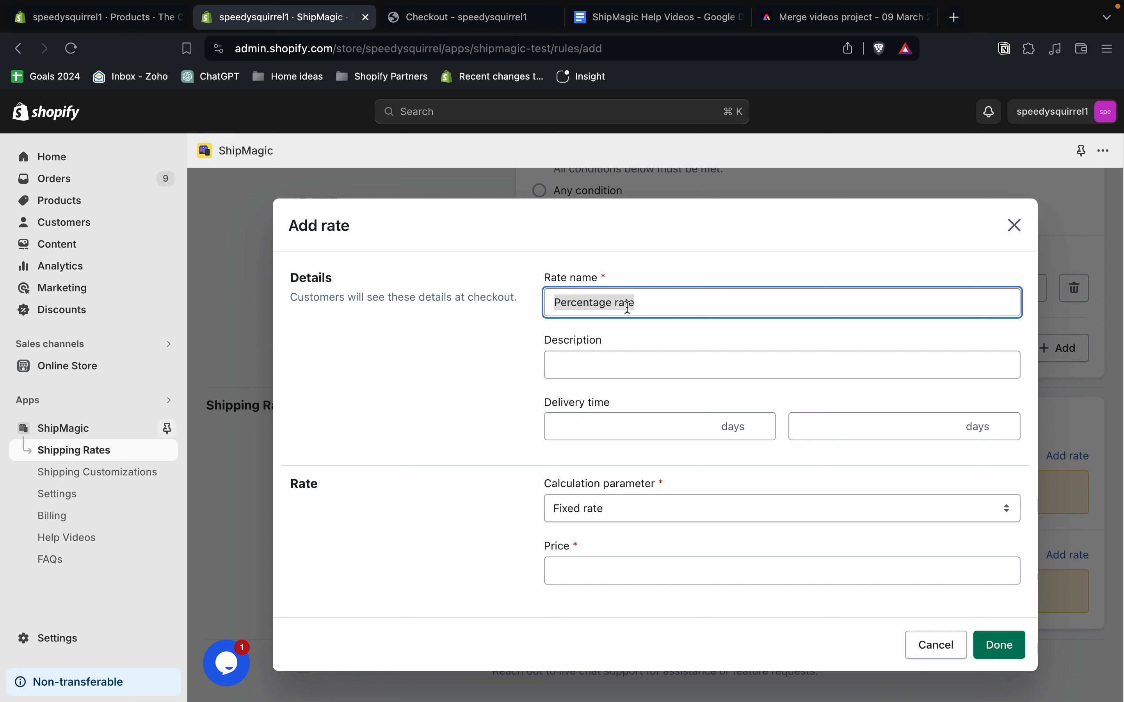
pyautogui.tripleClick(596, 307)
pyautogui.click(623, 331)
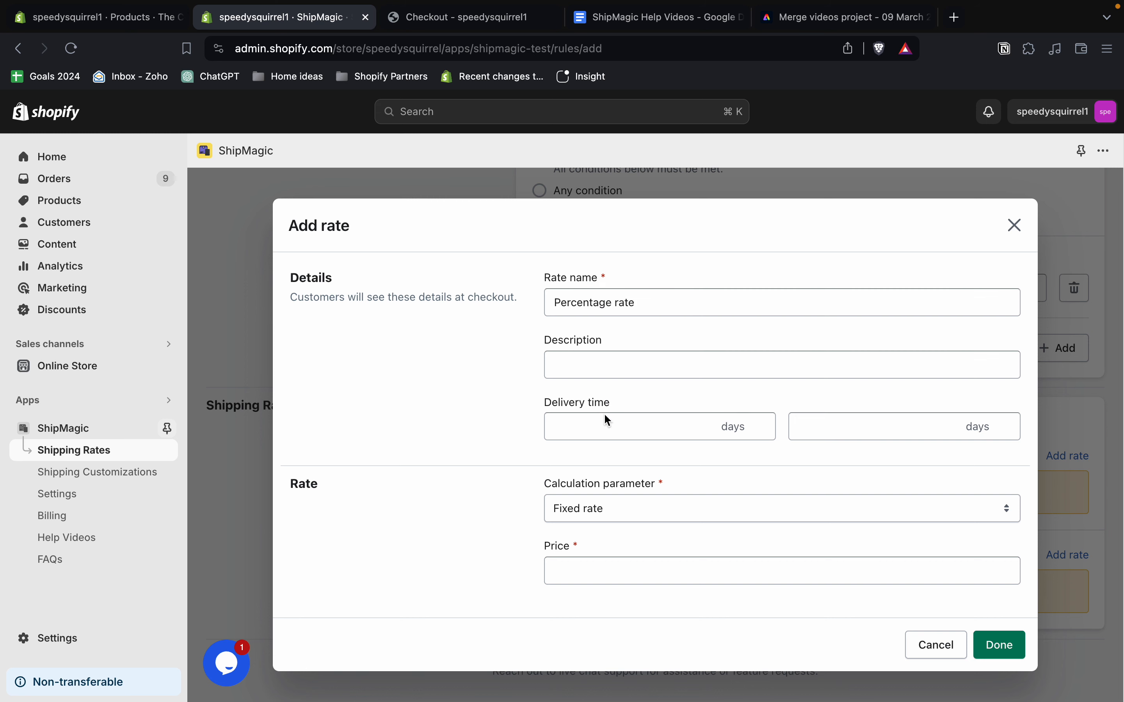
# Calculate the India rate as Percentage of total price at 8 percent and add it to the rule.
pyautogui.click(591, 509)
pyautogui.click(603, 490)
pyautogui.click(589, 561)
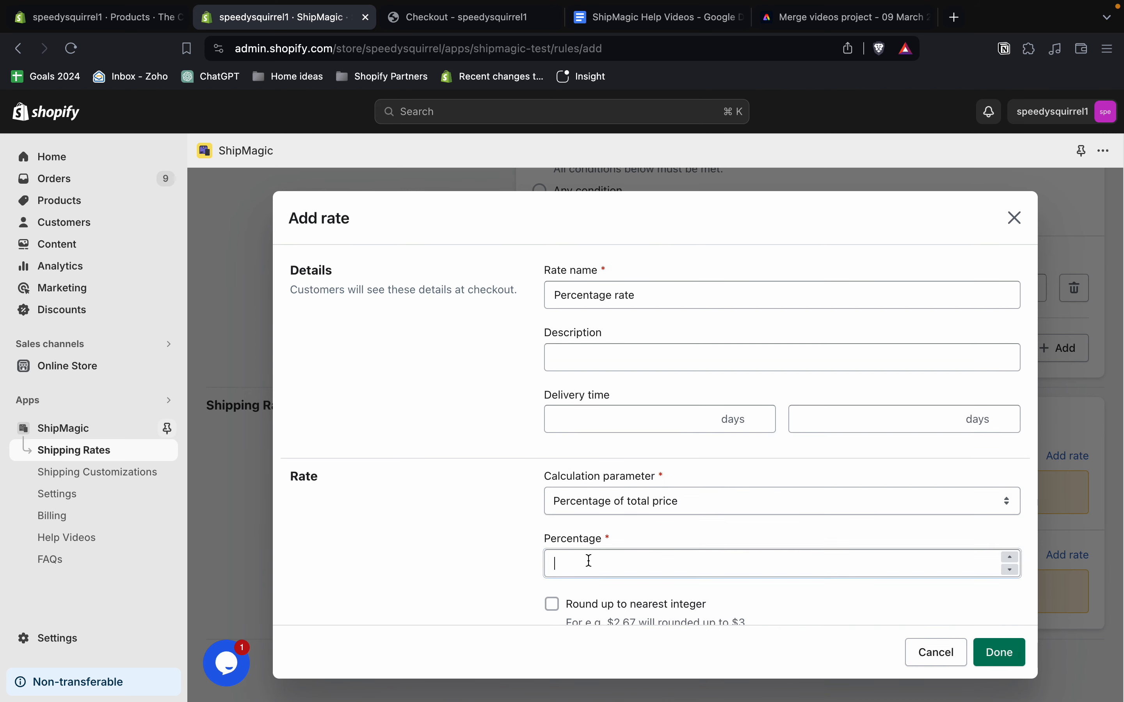
pyautogui.write('8')
pyautogui.click(511, 577)
pyautogui.scroll(-1, 897, 601)
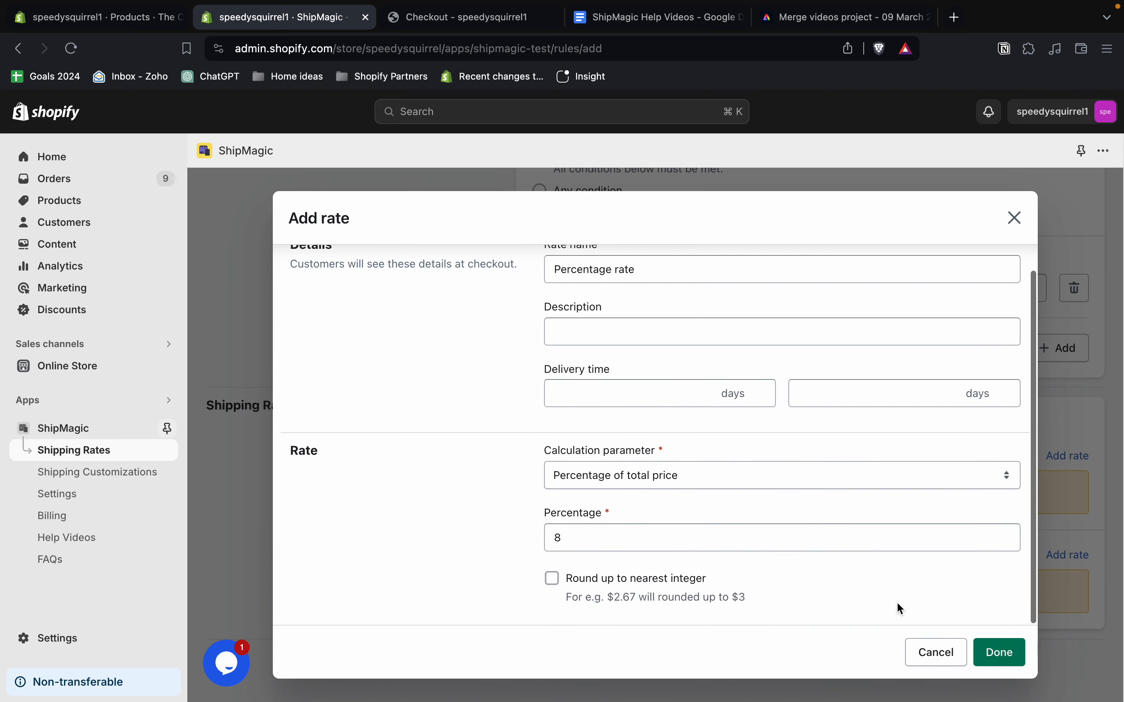
pyautogui.click(997, 652)
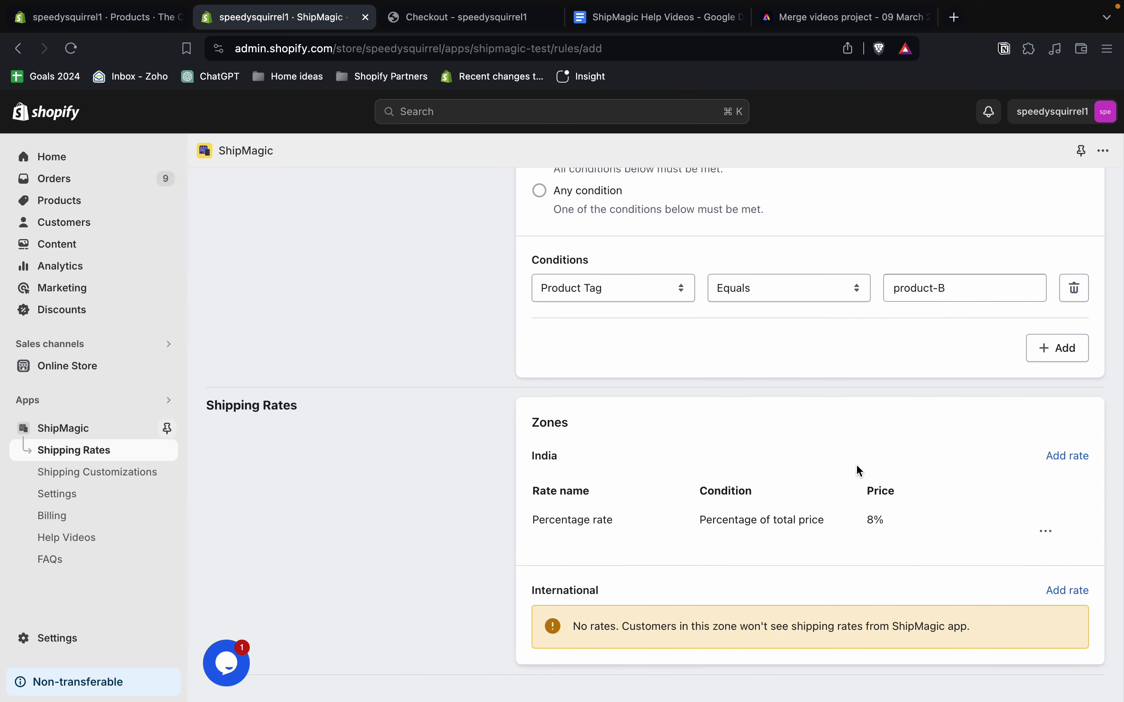
# Add an International zone rate named "Percentage rate", calculated as Percentage of total price at 10 percent.
pyautogui.click(1067, 589)
pyautogui.click(645, 309)
pyautogui.write('Pe')
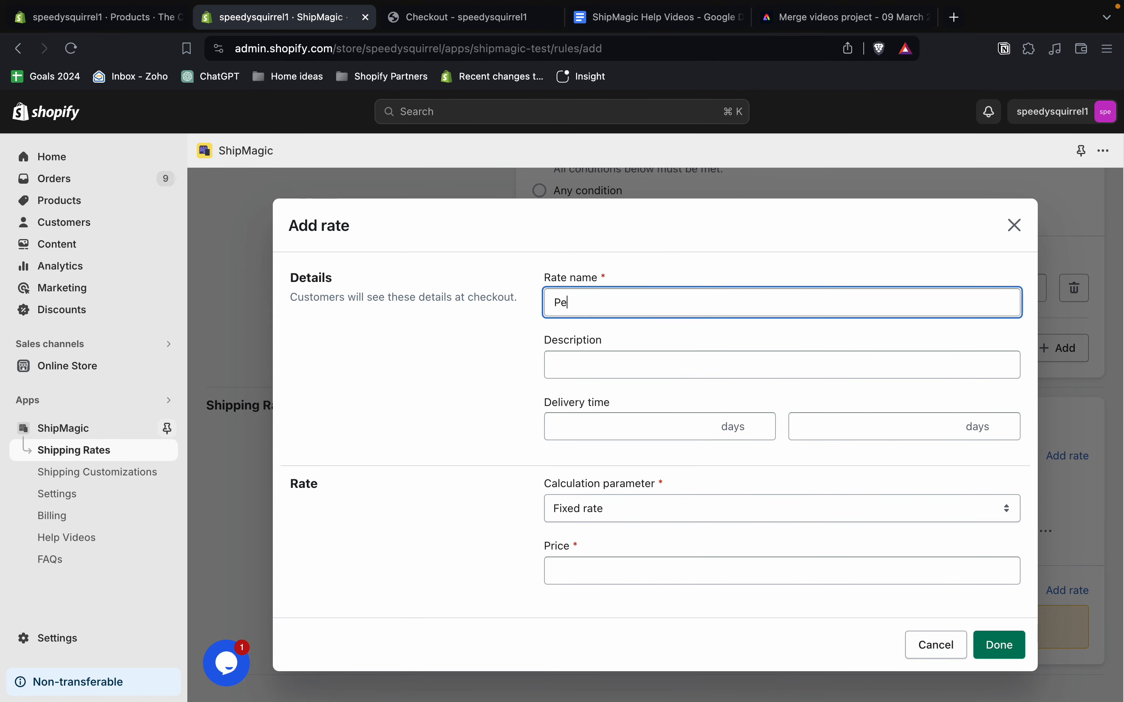
pyautogui.write('rcentage rate')
pyautogui.click(618, 507)
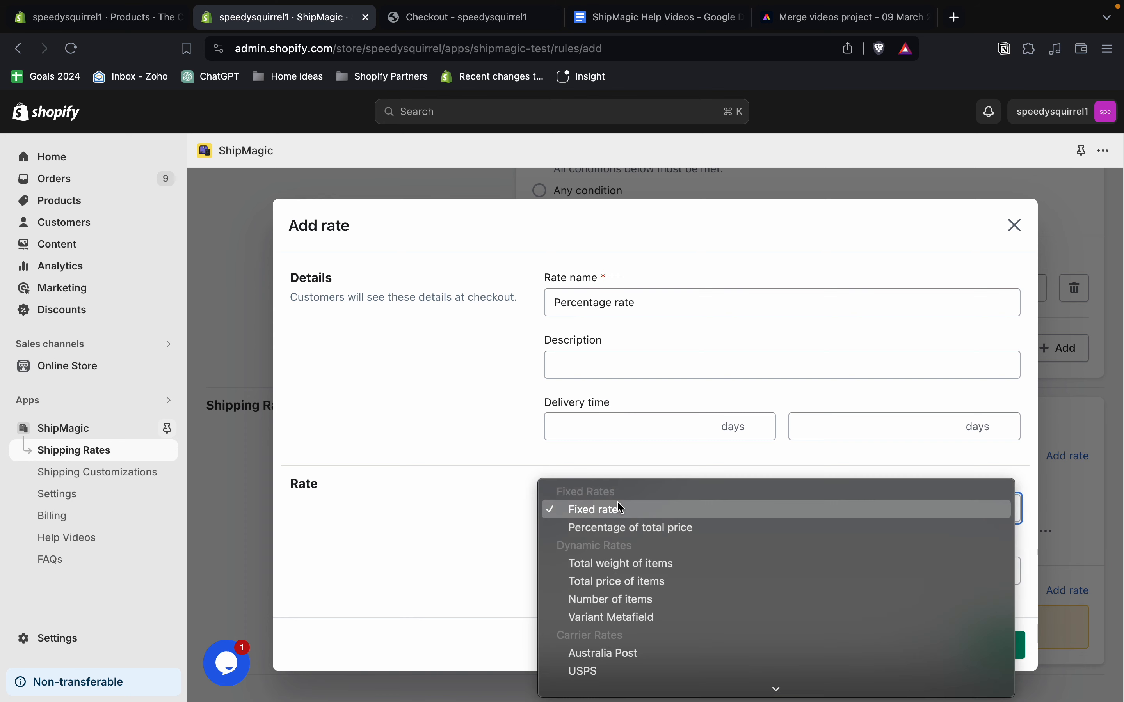
pyautogui.click(638, 487)
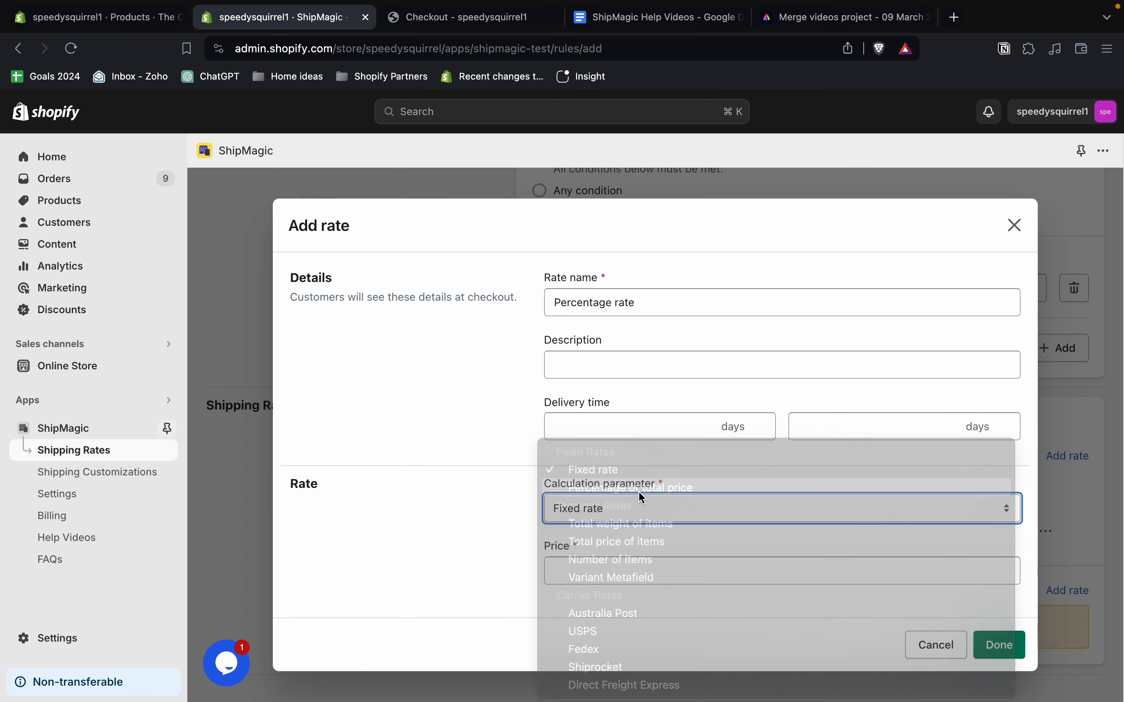
pyautogui.click(611, 540)
pyautogui.write('10')
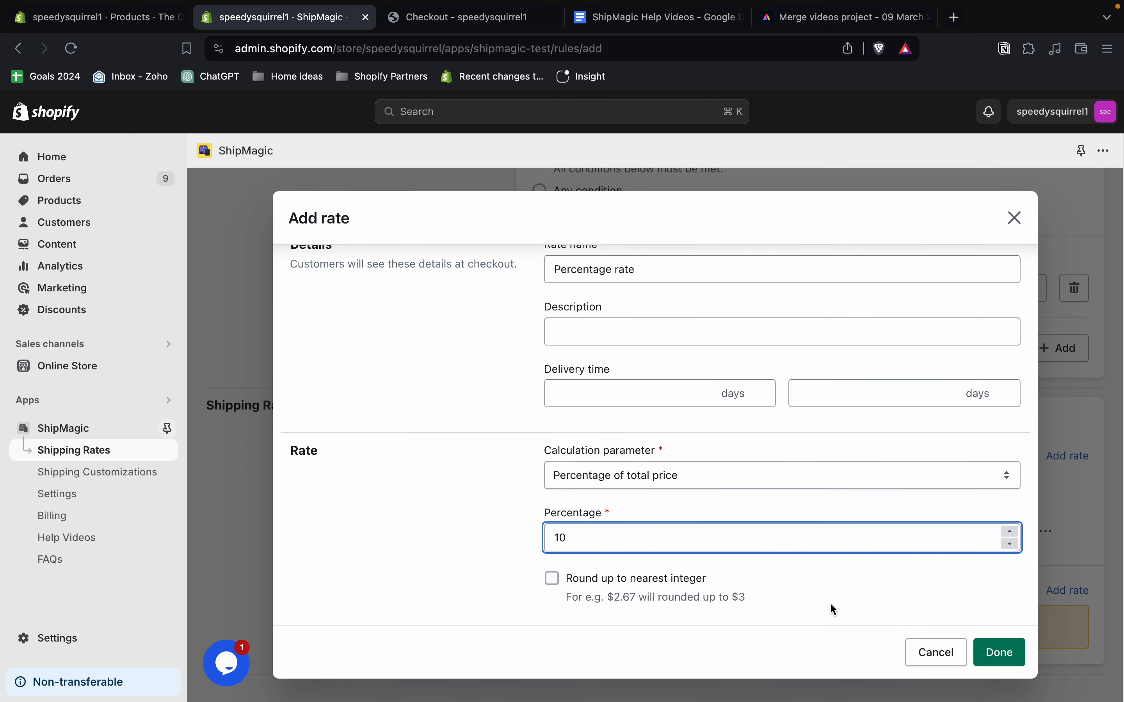
pyautogui.click(994, 653)
# Check the India and International zone rates and save the Product B shipping rule.
pyautogui.scroll(-3, 926, 483)
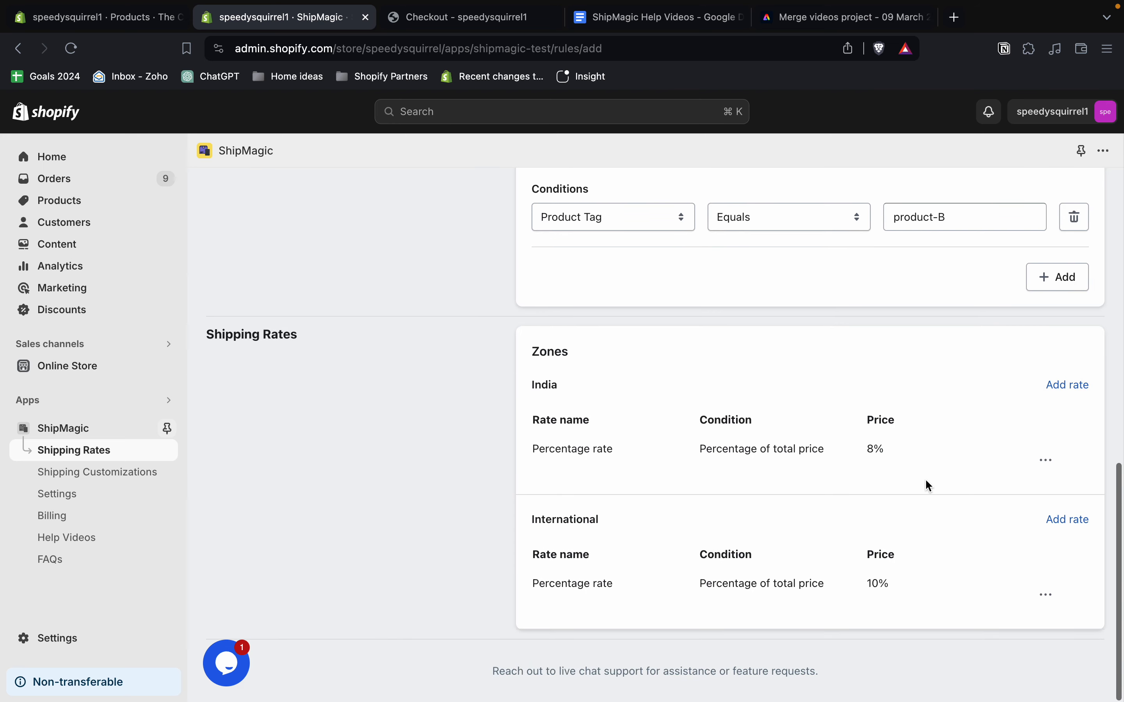
pyautogui.scroll(15, 925, 478)
pyautogui.click(1080, 199)
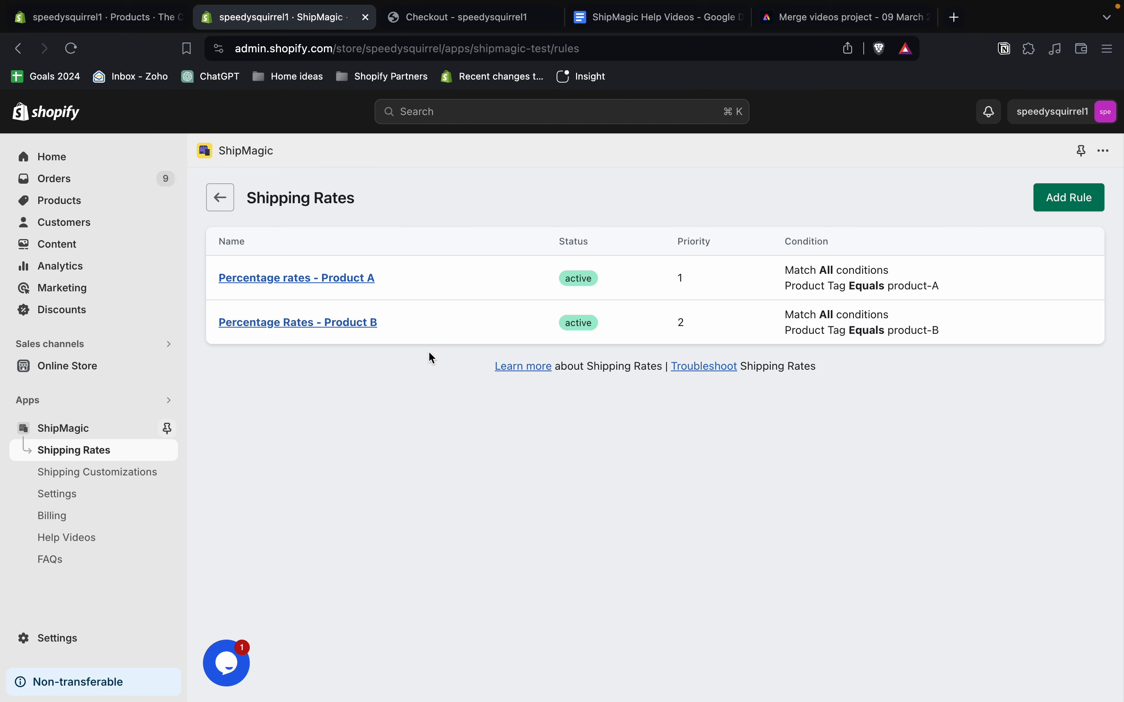
# Open the "Percentage rates - Product A" rule and review its product tag condition and zone rates.
pyautogui.click(352, 280)
pyautogui.scroll(-13, 760, 530)
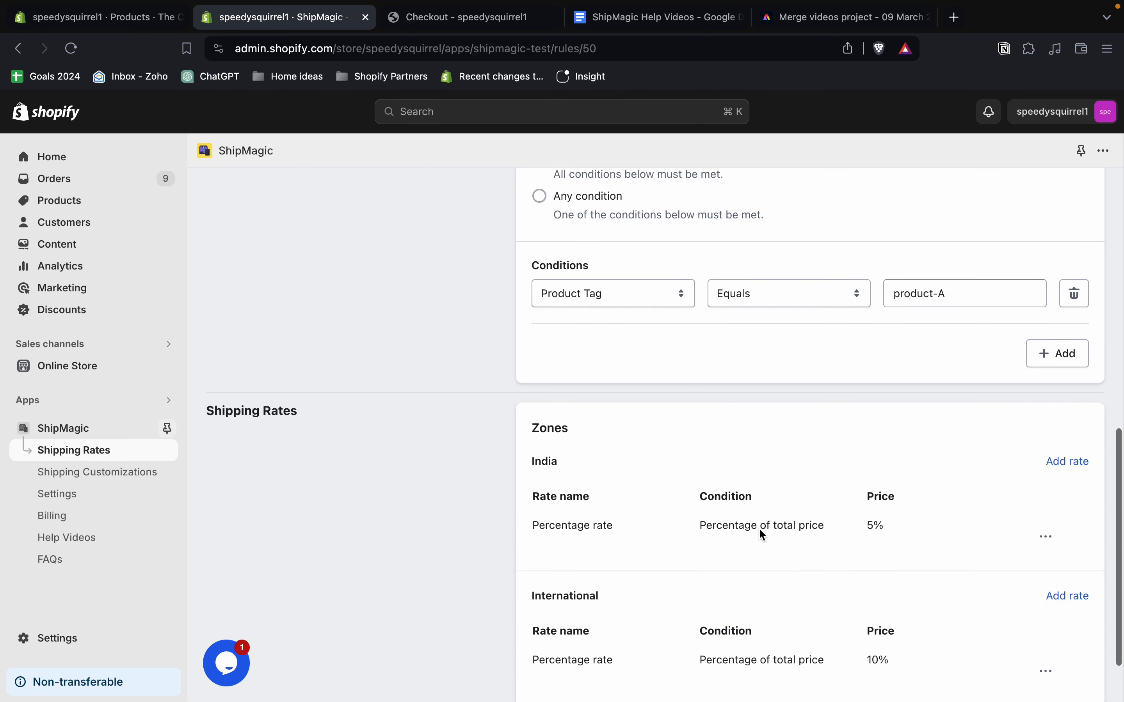
pyautogui.scroll(13, 906, 348)
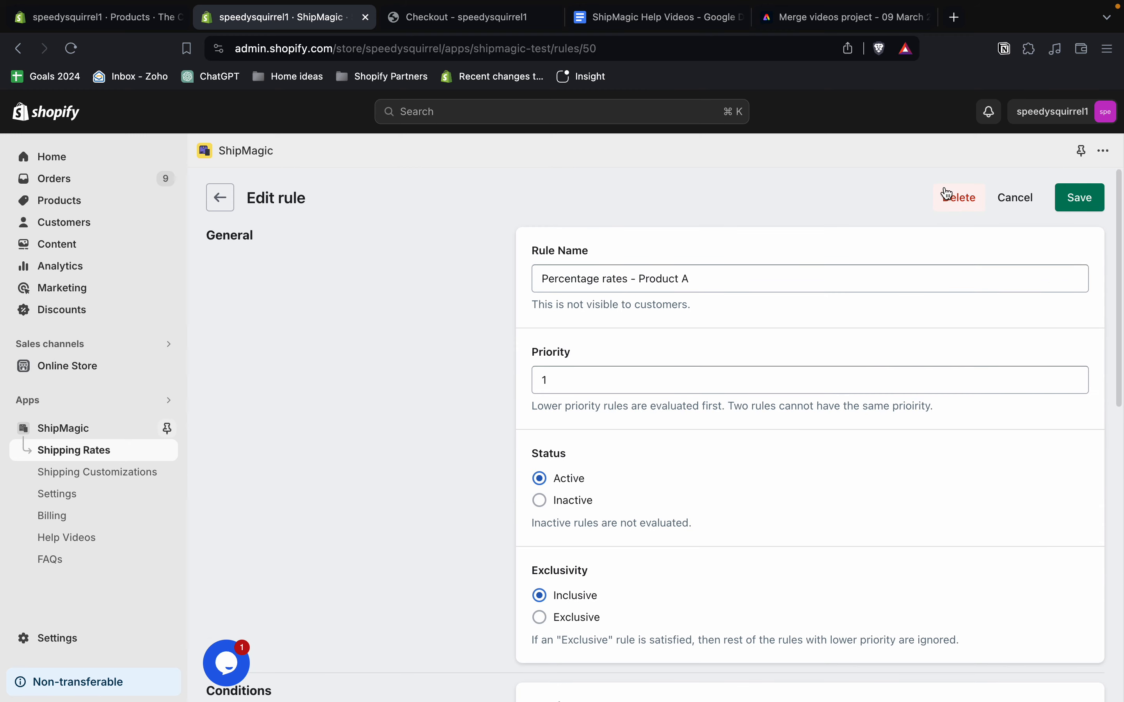
# Return from the checkout to the storefront, add two of The Collection Snowboard: Hydrogen to the cart and go to checkout.
pyautogui.click(470, 21)
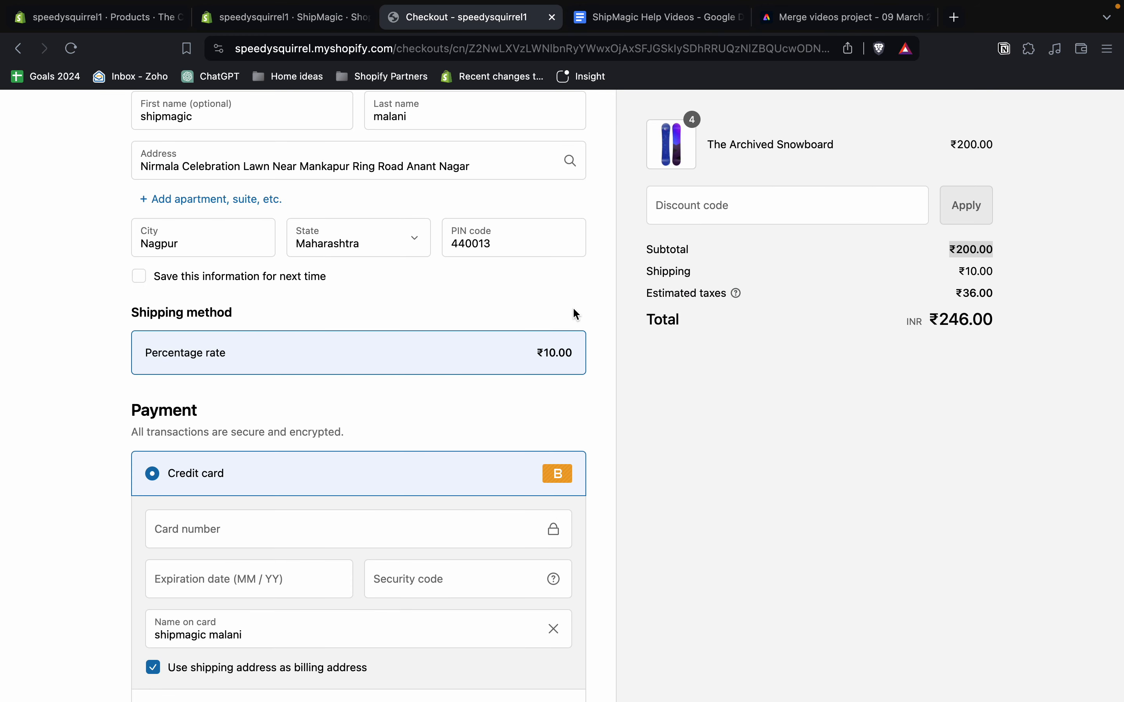
pyautogui.scroll(5, 573, 309)
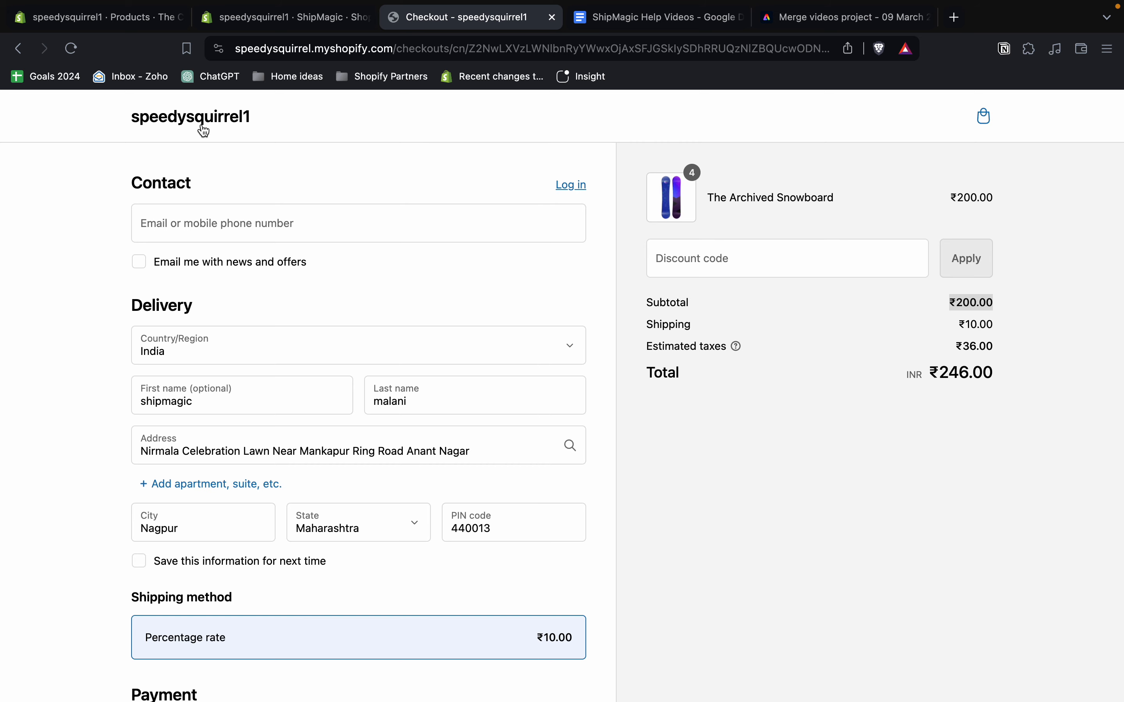
pyautogui.click(203, 130)
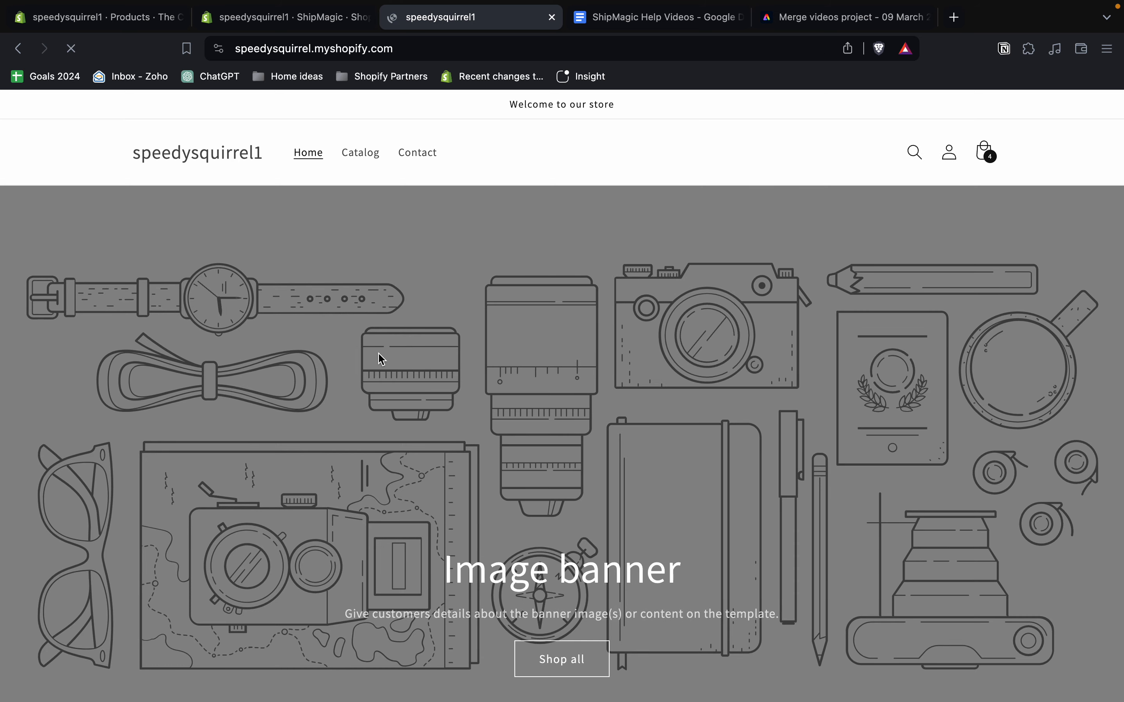
pyautogui.scroll(-10, 378, 353)
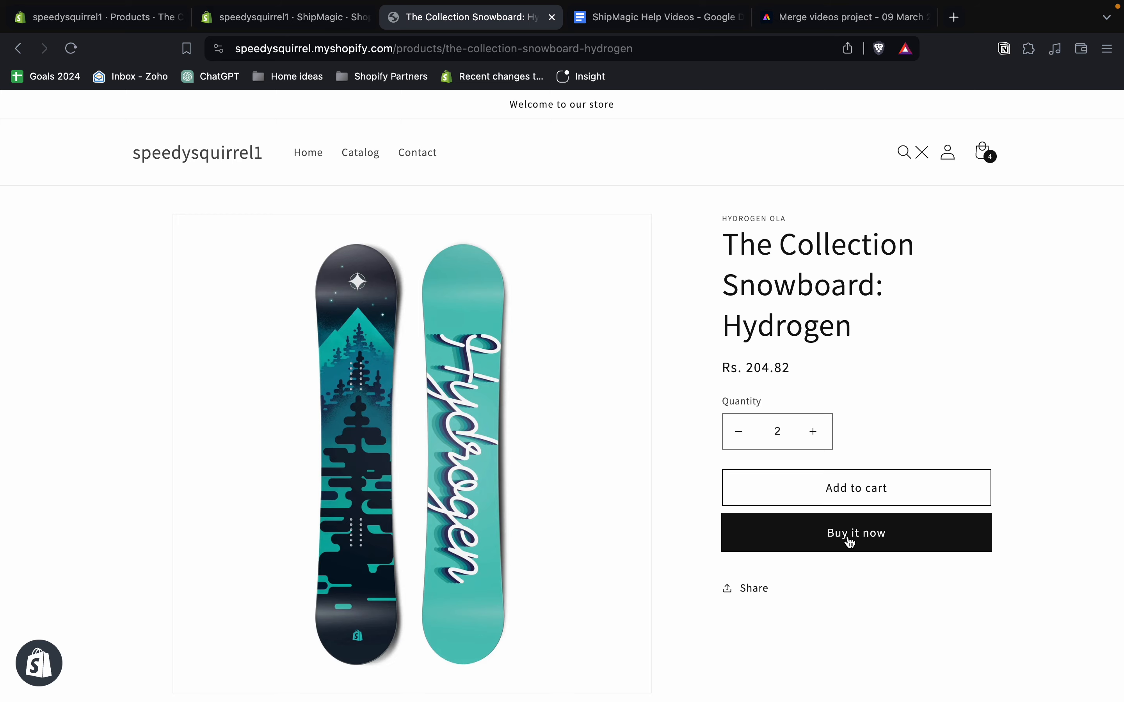
pyautogui.click(865, 497)
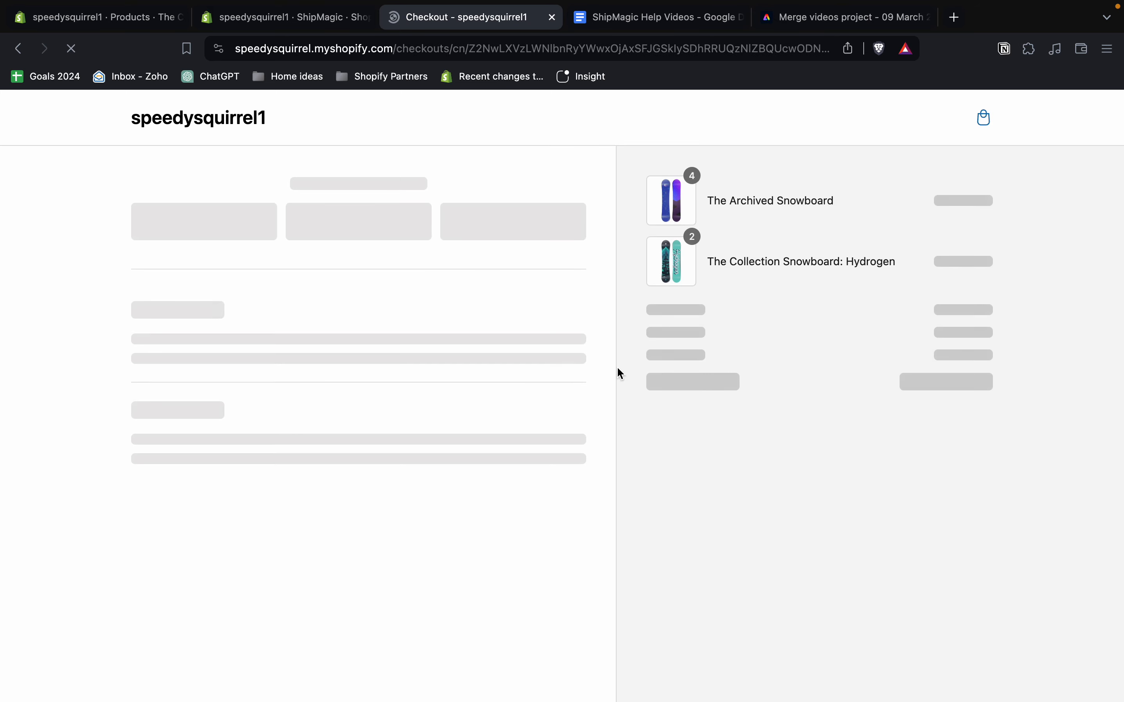
# Examine the checkout's Percentage rate shipping charge and the line prices of both snowboards.
pyautogui.scroll(-3, 524, 400)
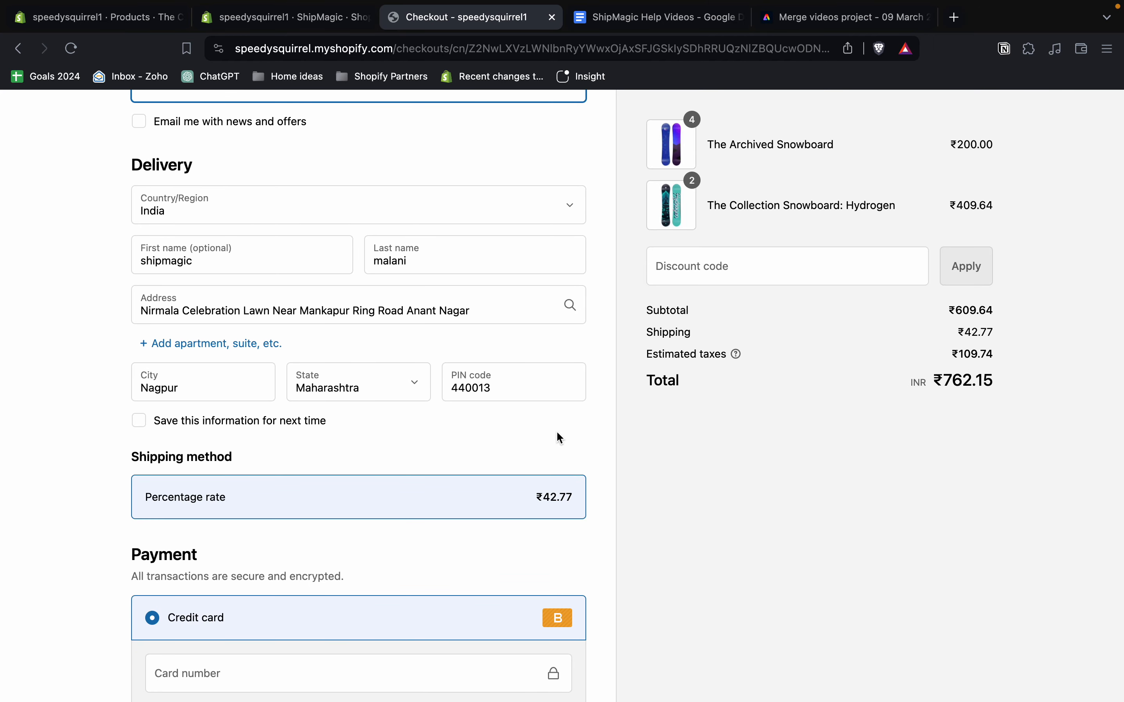
pyautogui.moveTo(552, 496); pyautogui.dragTo(534, 496)
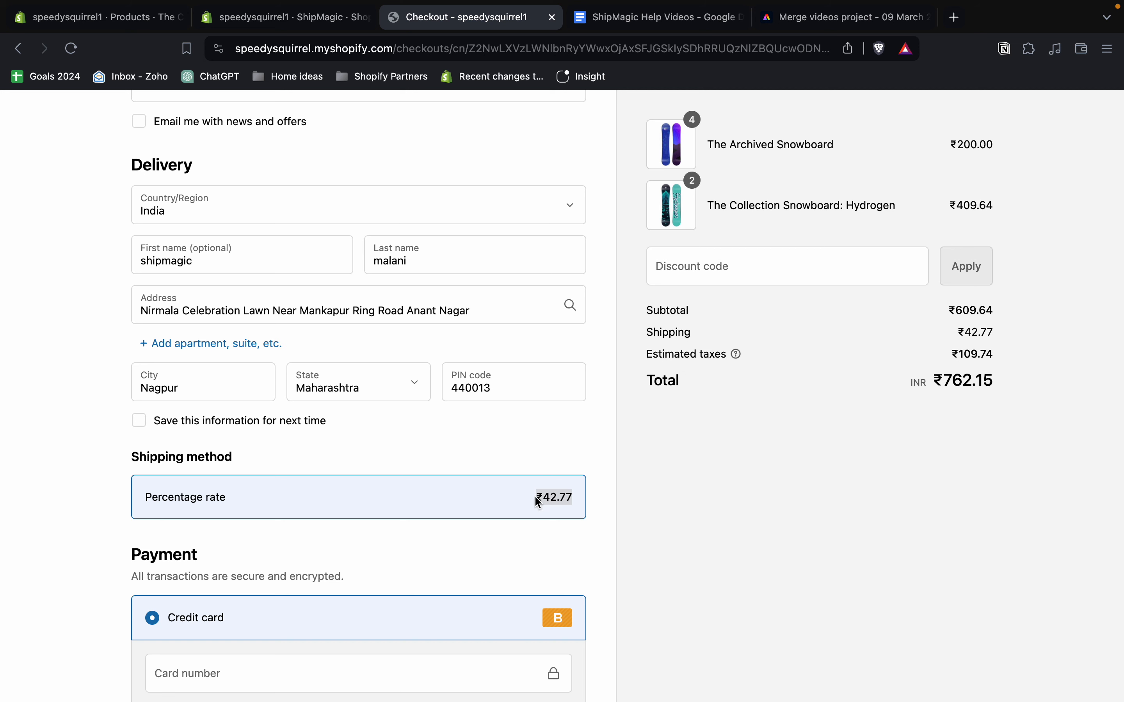
pyautogui.scroll(1, 571, 407)
pyautogui.tripleClick(970, 150)
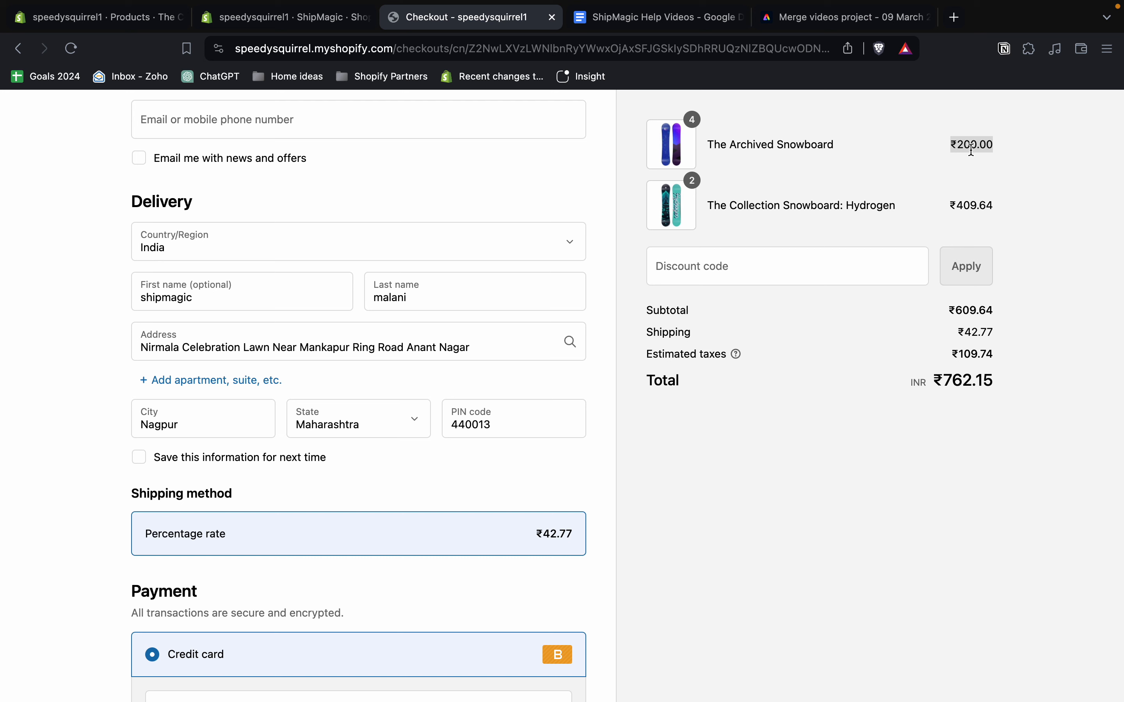
pyautogui.tripleClick(971, 205)
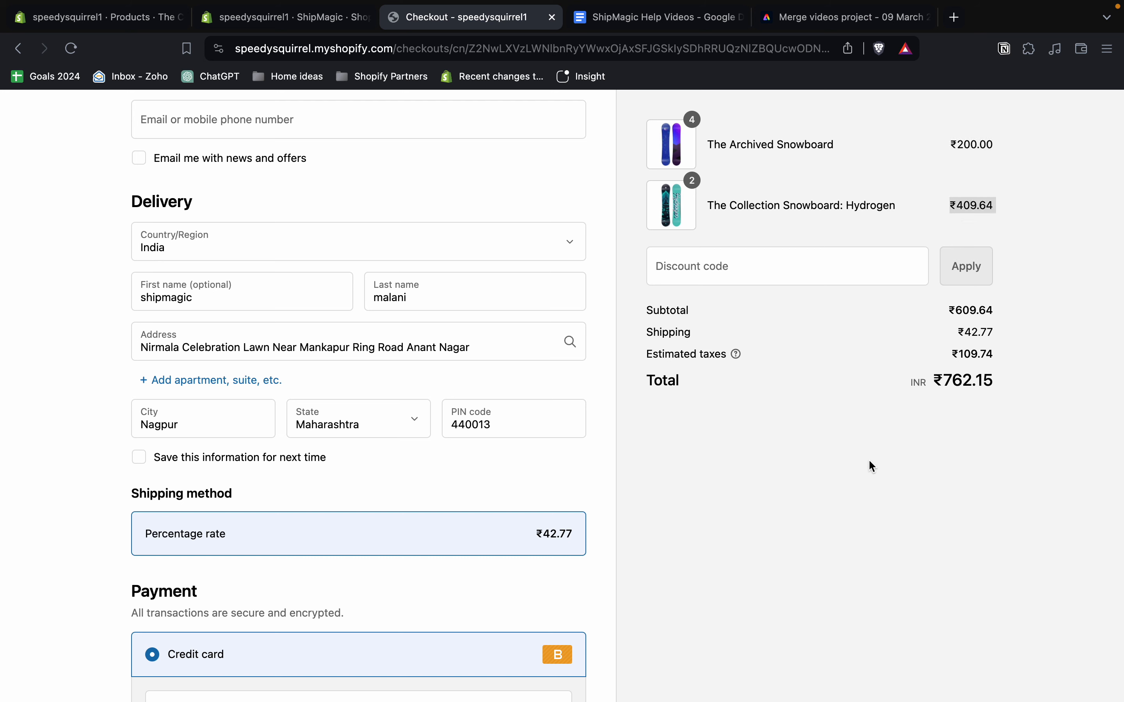
pyautogui.click(865, 470)
# Calculate 0.08*409.64 in Spotlight Search and compare it with the shipping charge at checkout.
pyautogui.press('super+space')
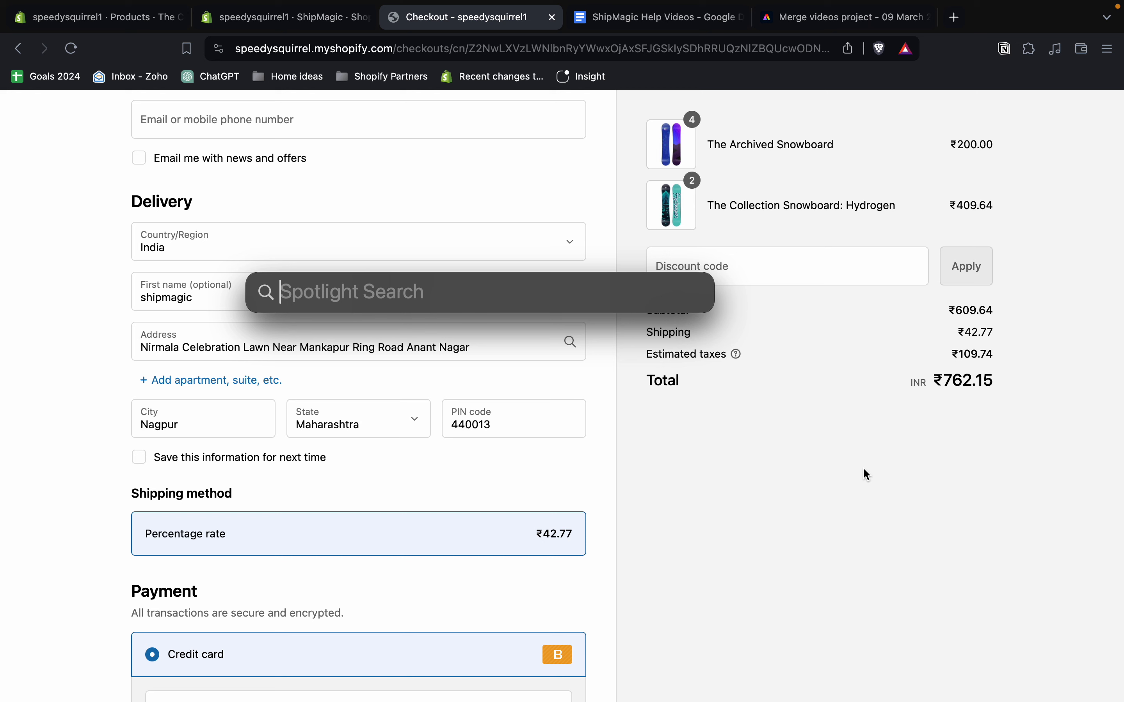
pyautogui.write('0.08')
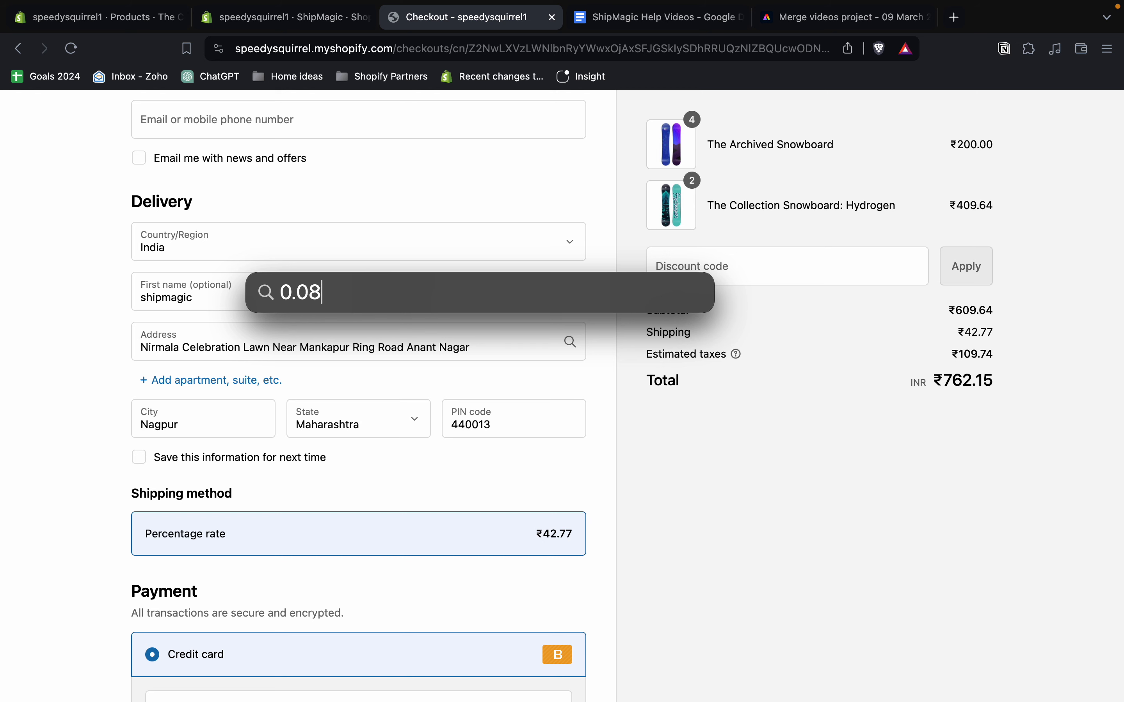
pyautogui.write('*409')
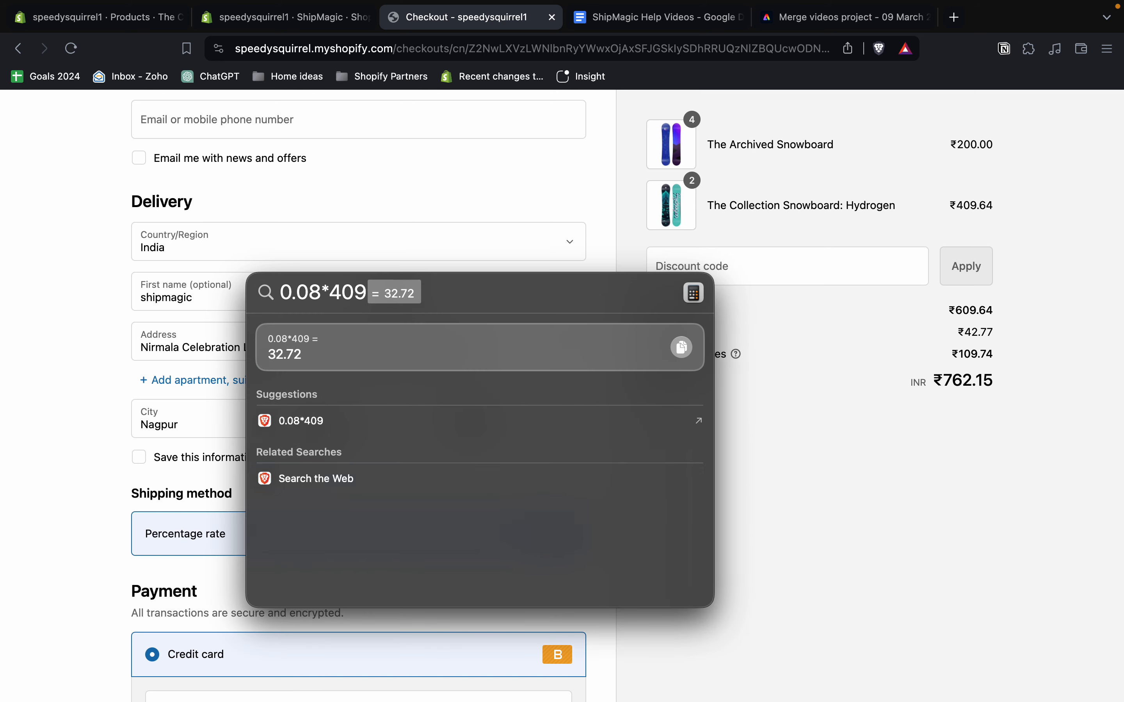
pyautogui.write('.64')
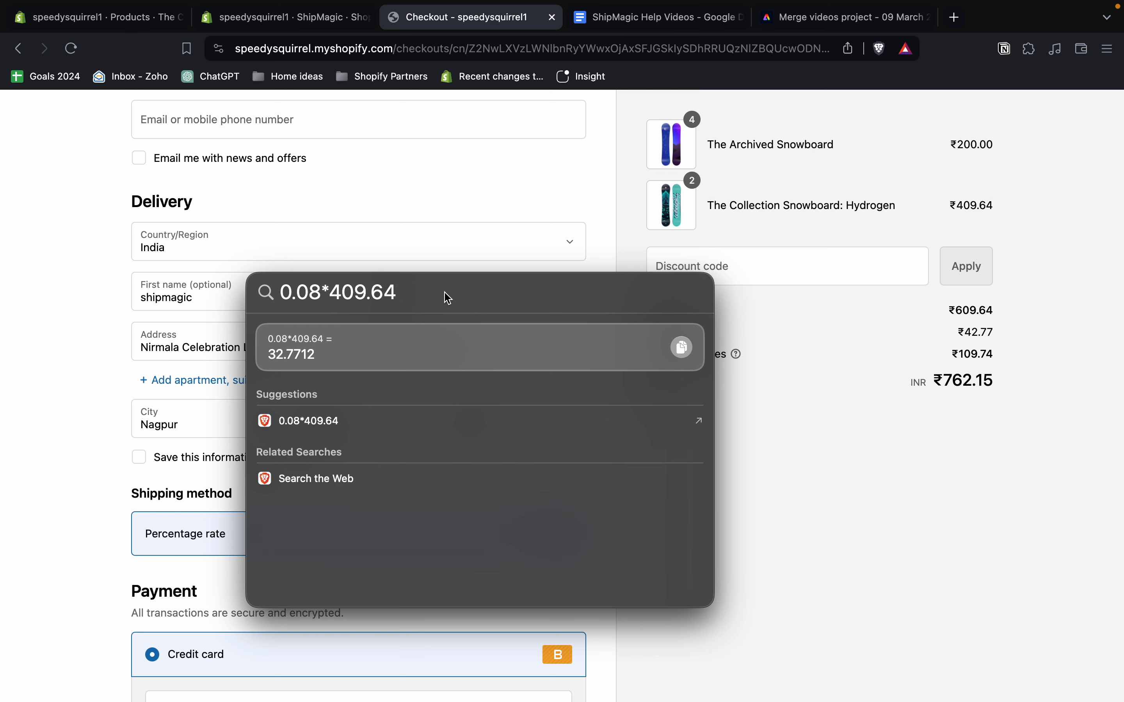
pyautogui.click(790, 374)
pyautogui.moveTo(572, 535); pyautogui.dragTo(537, 534)
pyautogui.click(622, 536)
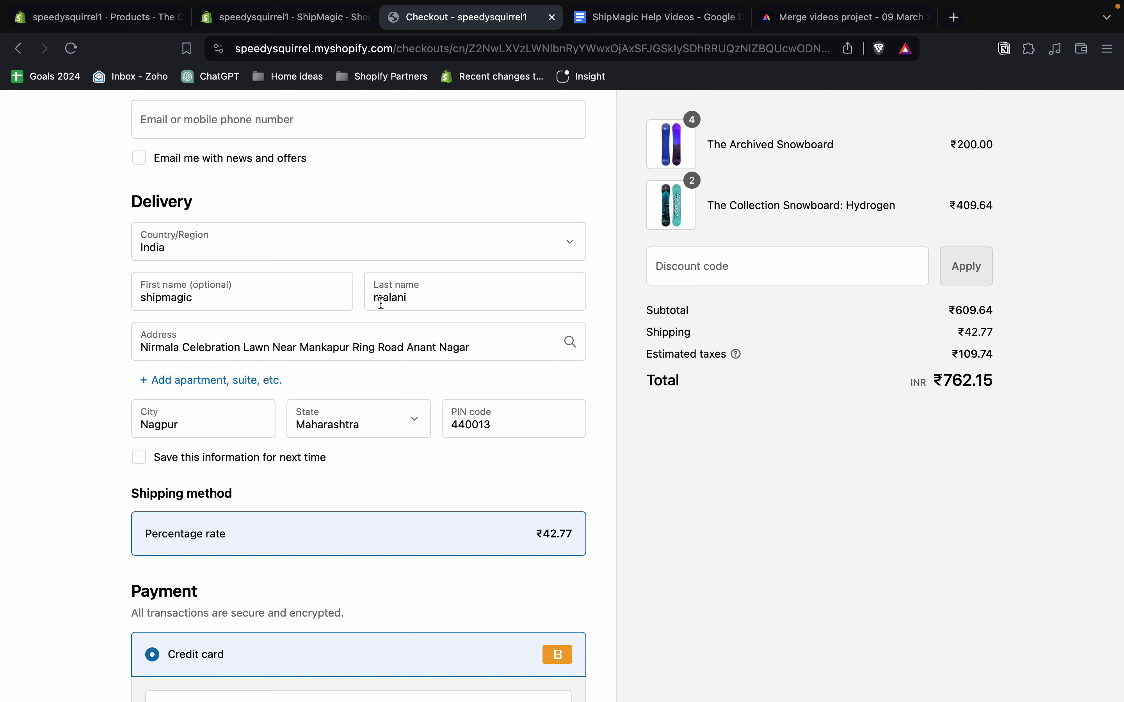
# Switch back to ShipMagic in the Shopify admin and review the Pro plan among its billing options.
pyautogui.click(326, 28)
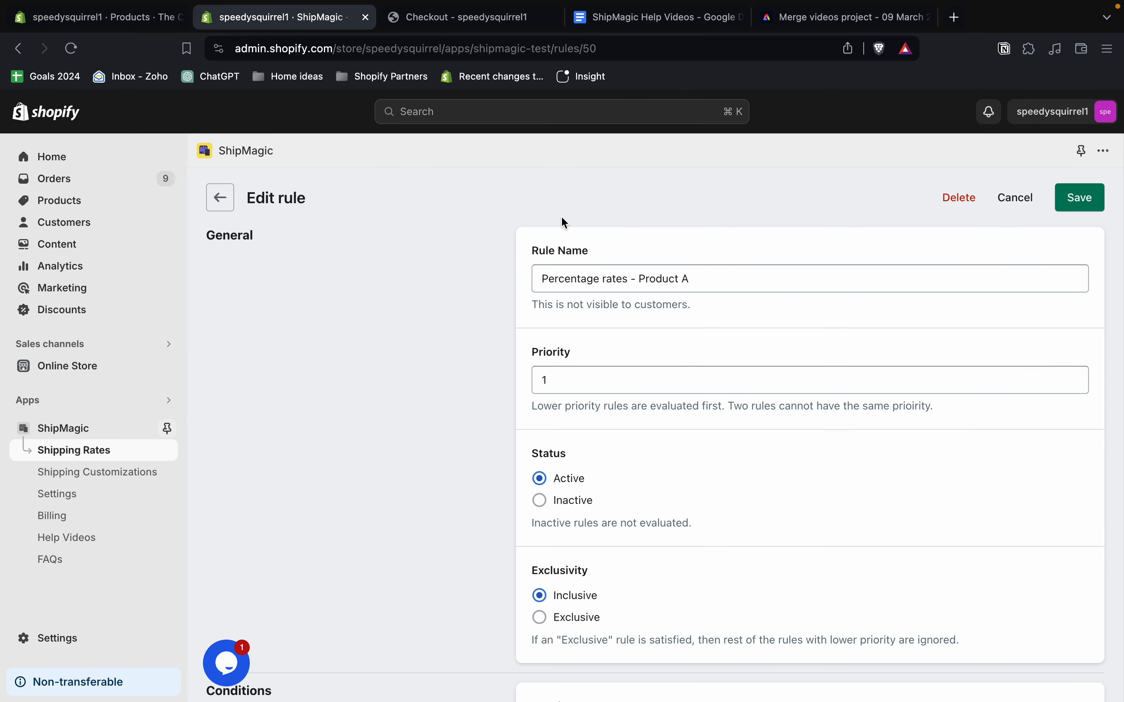
pyautogui.click(67, 519)
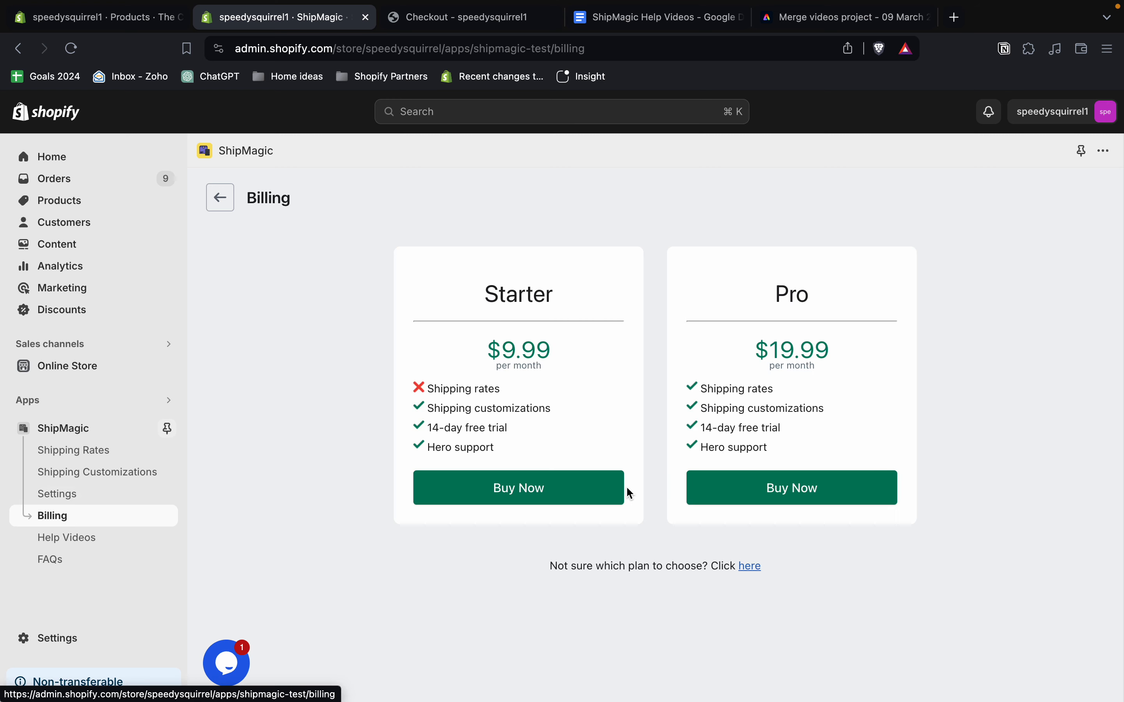
pyautogui.doubleClick(815, 300)
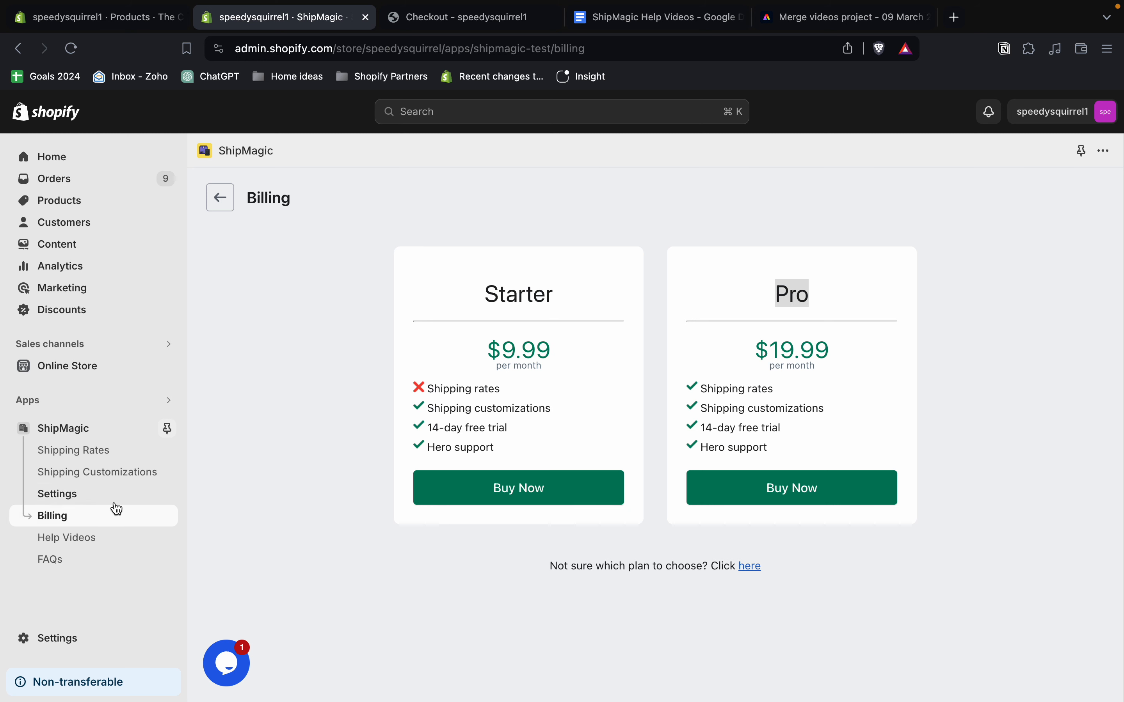
# Review the Shipping Rates app mode in ShipMagic's settings and return to the app's home page.
pyautogui.click(107, 501)
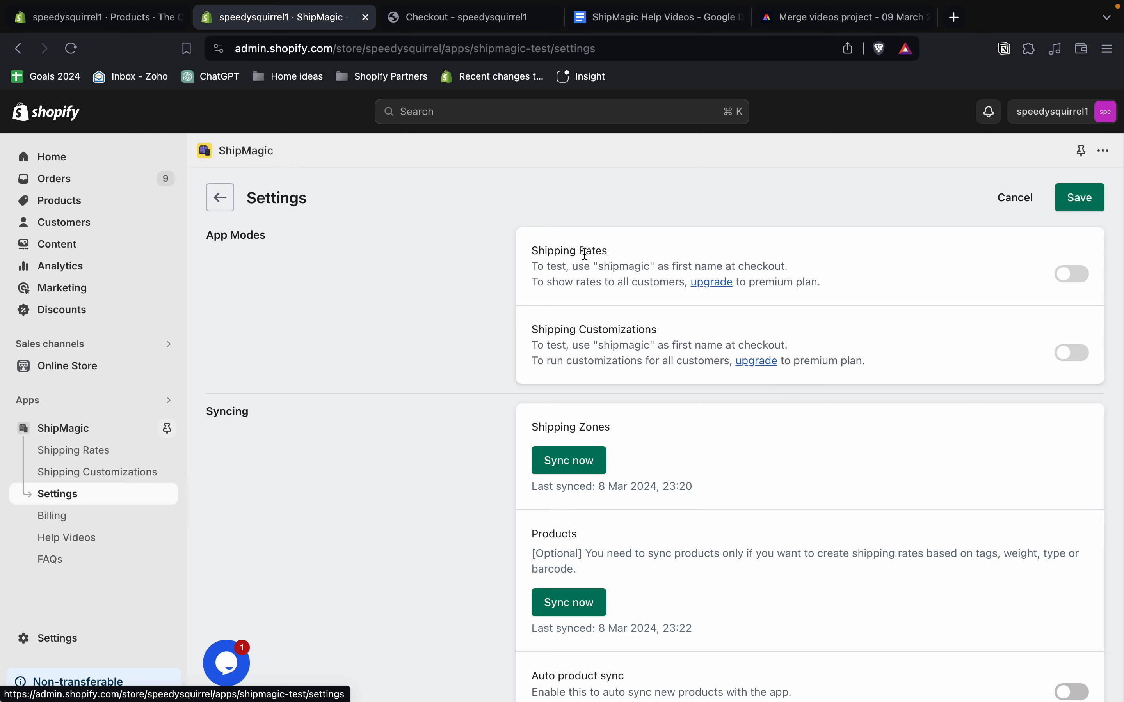
pyautogui.tripleClick(587, 251)
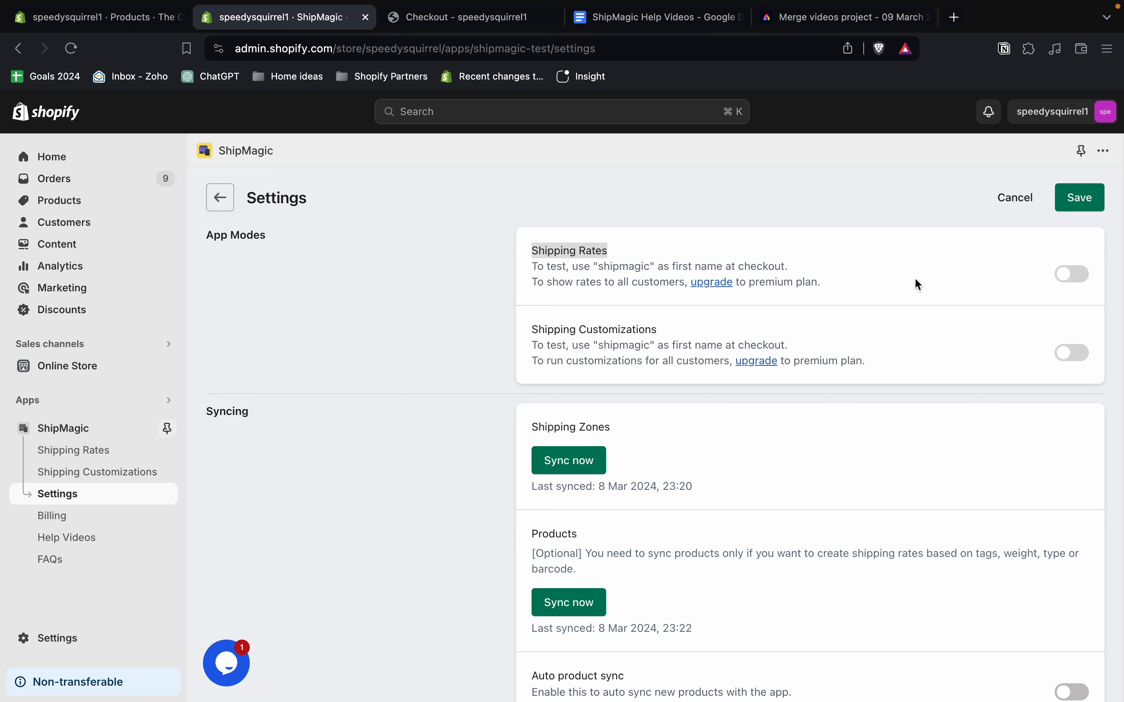
pyautogui.click(71, 431)
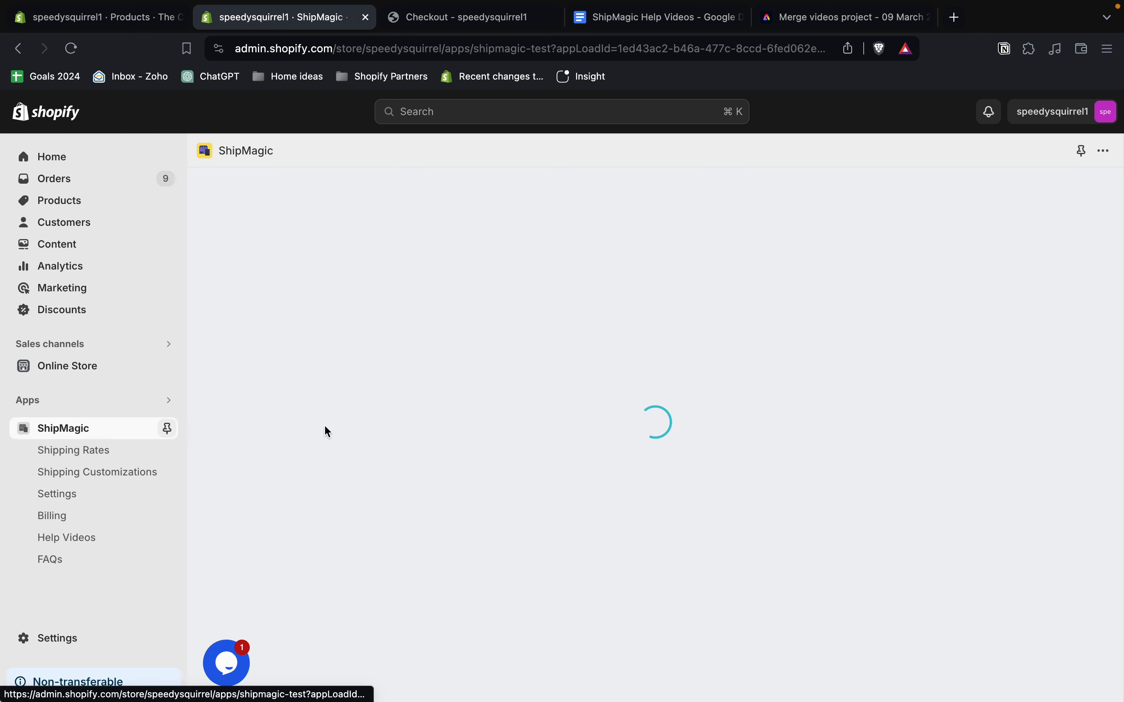